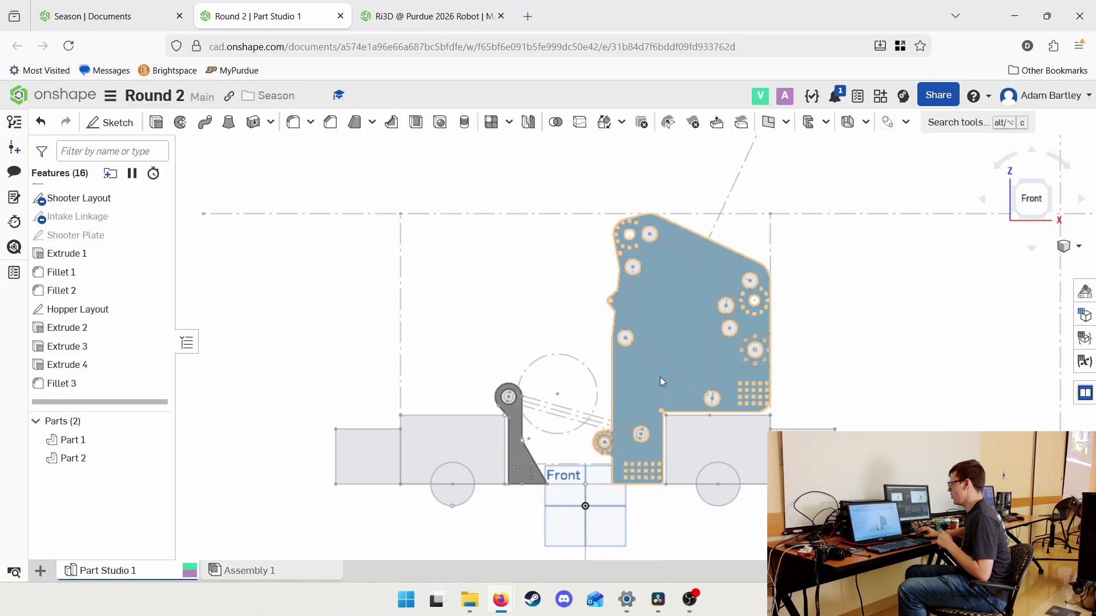
Show the Intake Linkage sketch to view it against the drivetrain and plates, and hide it again.
{"action": "middle_click_drag", "start_coordinate": [586, 314], "coordinate": [580, 313]}
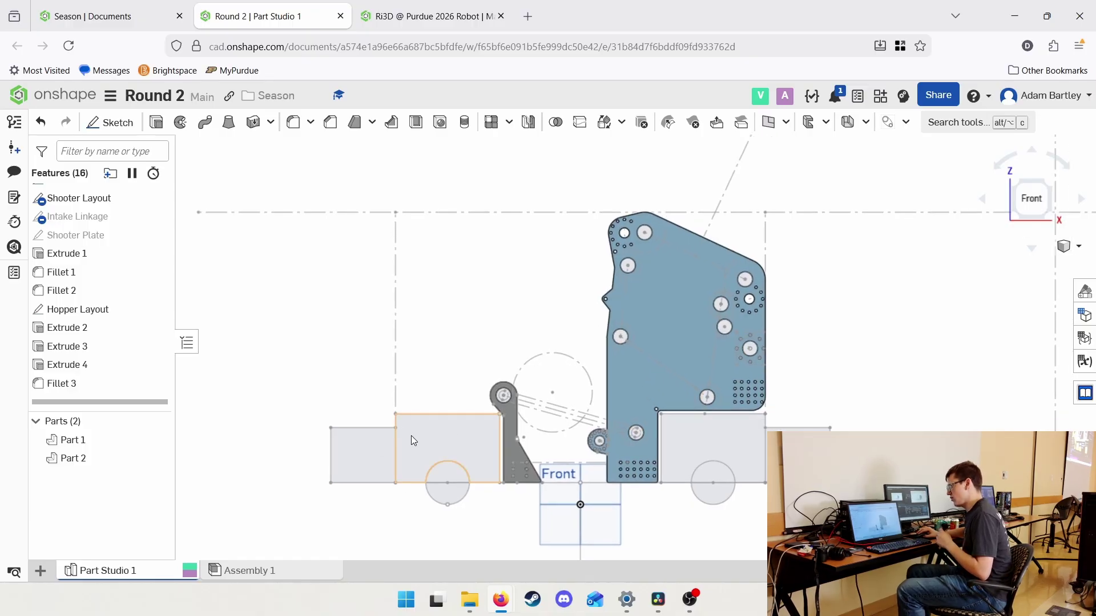
{"action": "left_click", "coordinate": [358, 453]}
{"action": "left_click", "coordinate": [376, 518]}
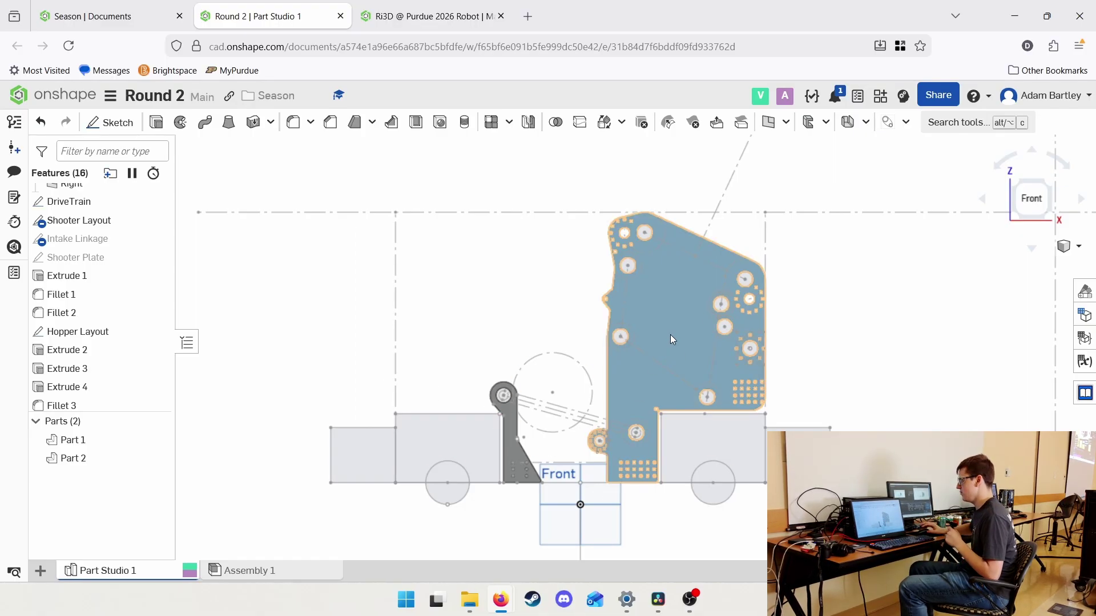
{"action": "left_click", "coordinate": [156, 239]}
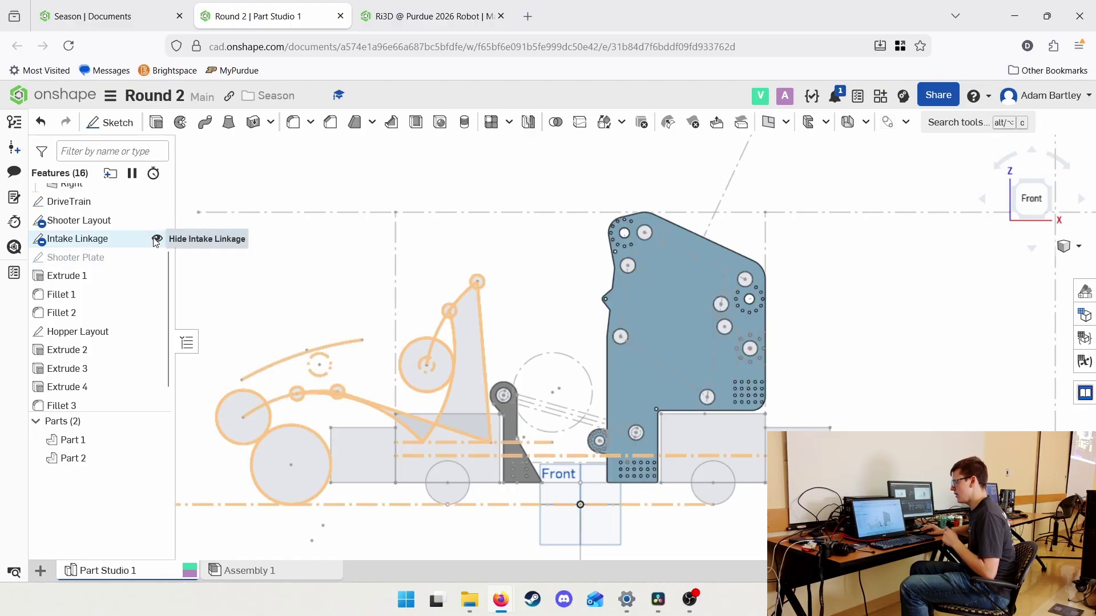
{"action": "left_click", "coordinate": [156, 239]}
Examine the small hopper plate, the construction circle beside it and the large shooter plate in the front view.
{"action": "mouse_move", "coordinate": [323, 335]}
{"action": "middle_mouse_down"}
{"action": "mouse_move", "coordinate": [350, 348]}
{"action": "mouse_move", "coordinate": [440, 343]}
{"action": "middle_mouse_up"}
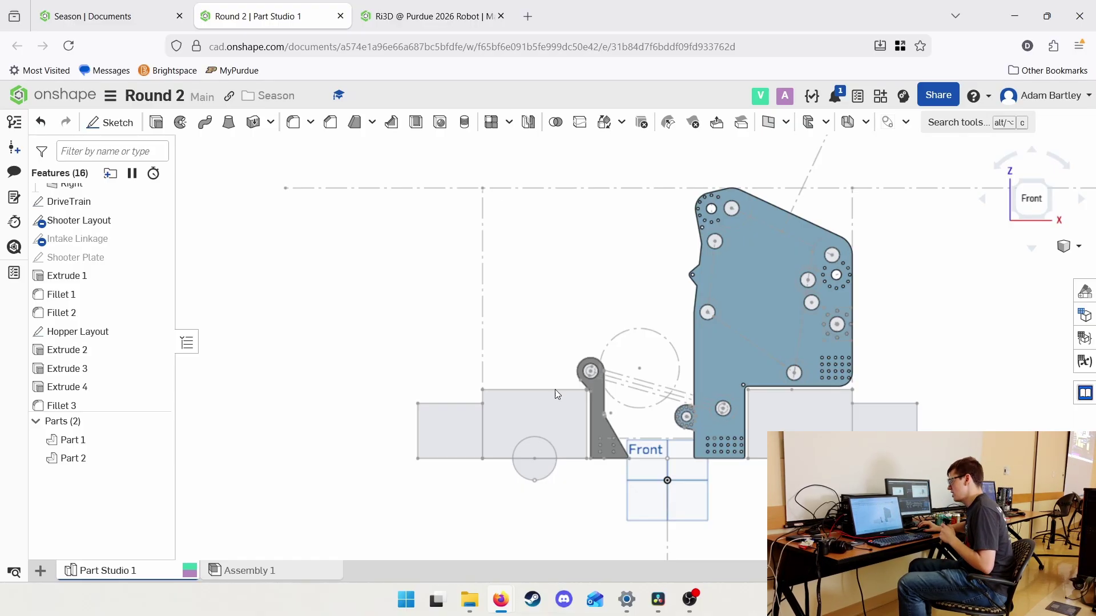
{"action": "scroll", "coordinate": [554, 392], "scroll_direction": "up", "scroll_amount": 3}
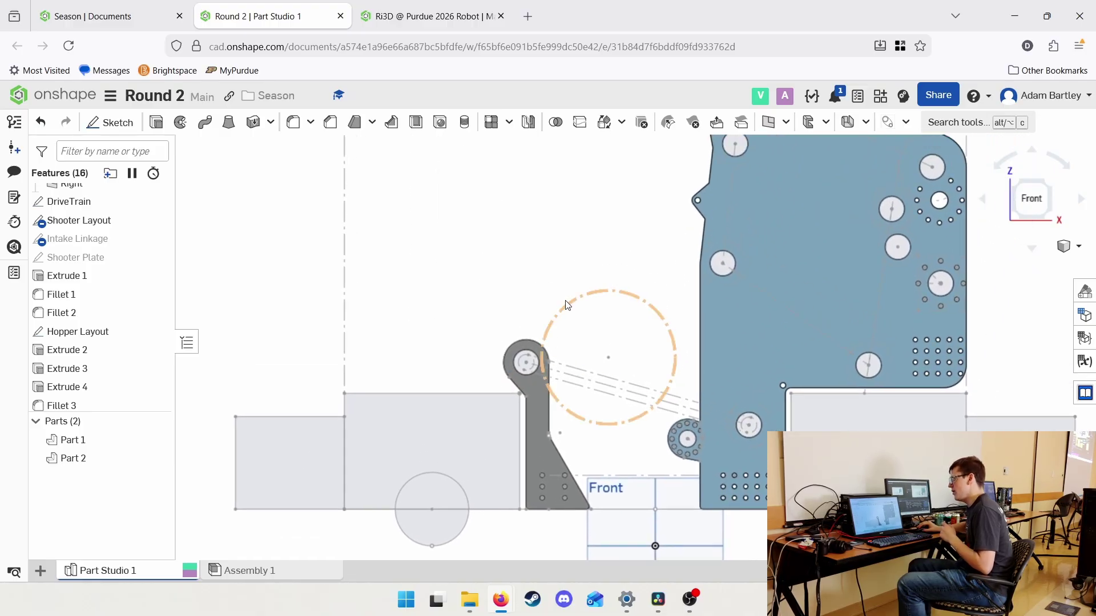
{"action": "scroll", "coordinate": [565, 343], "scroll_direction": "down", "scroll_amount": 5}
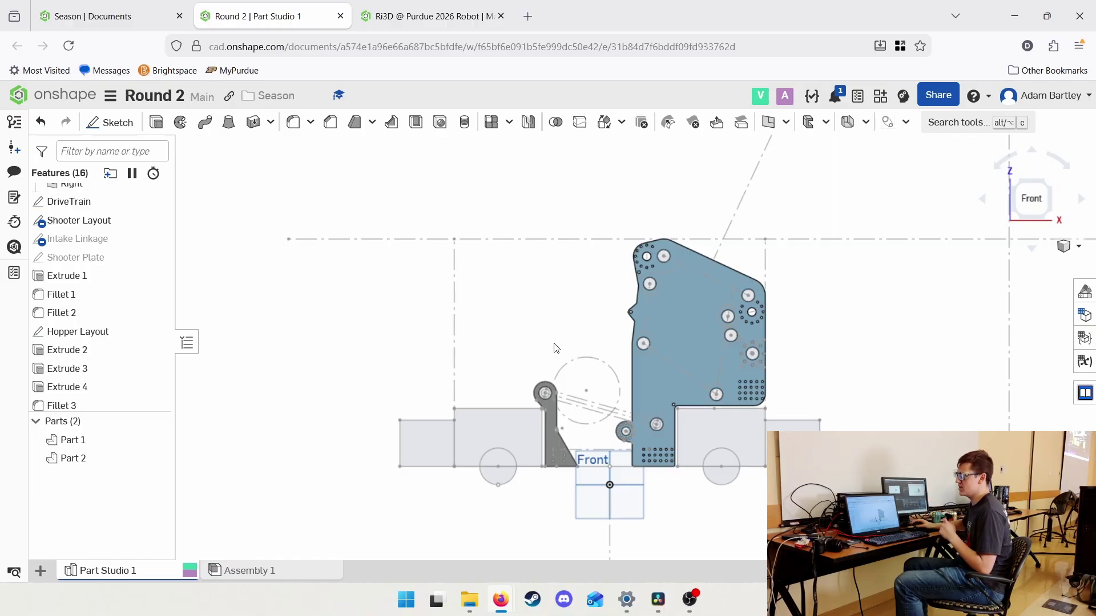
{"action": "middle_click_drag", "start_coordinate": [608, 350], "coordinate": [713, 329]}
{"action": "scroll", "coordinate": [610, 301], "scroll_direction": "up", "scroll_amount": 3}
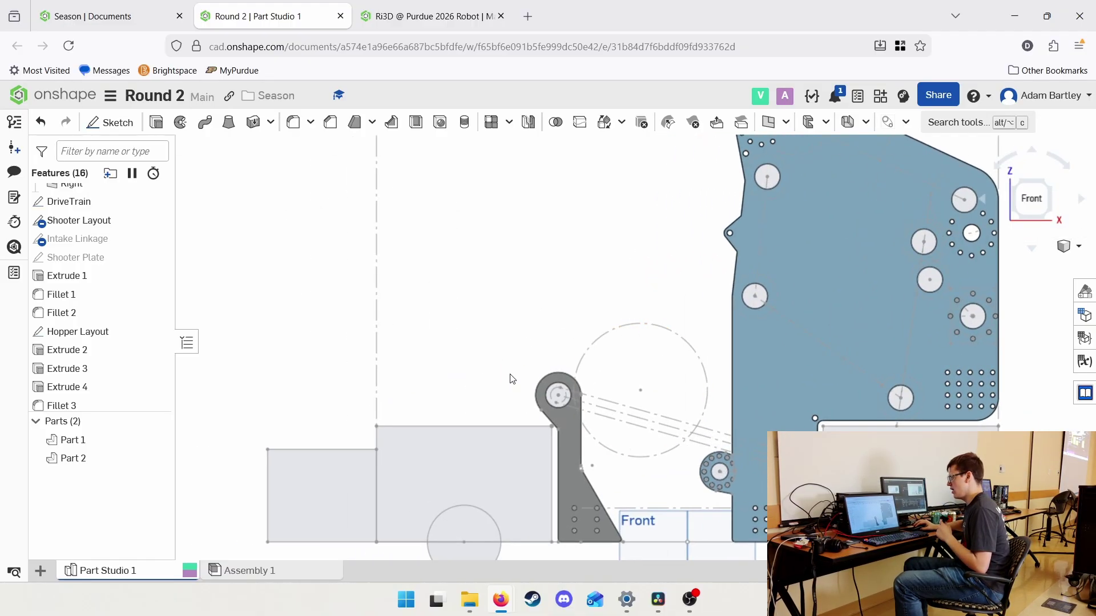
{"action": "middle_click_drag", "start_coordinate": [225, 453], "coordinate": [279, 391]}
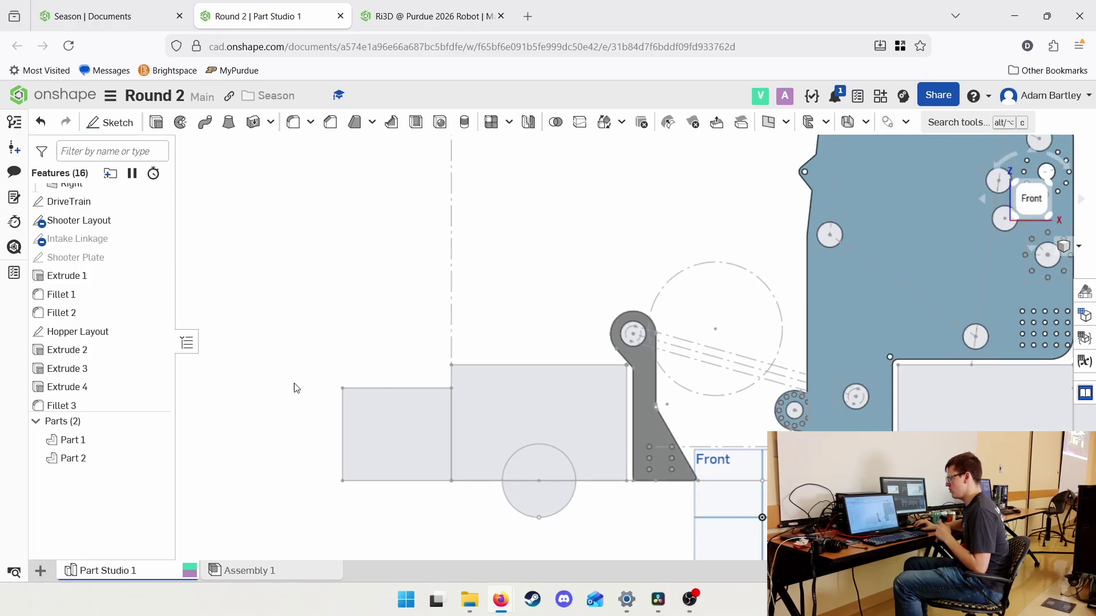
{"action": "middle_click_drag", "start_coordinate": [418, 366], "coordinate": [345, 440]}
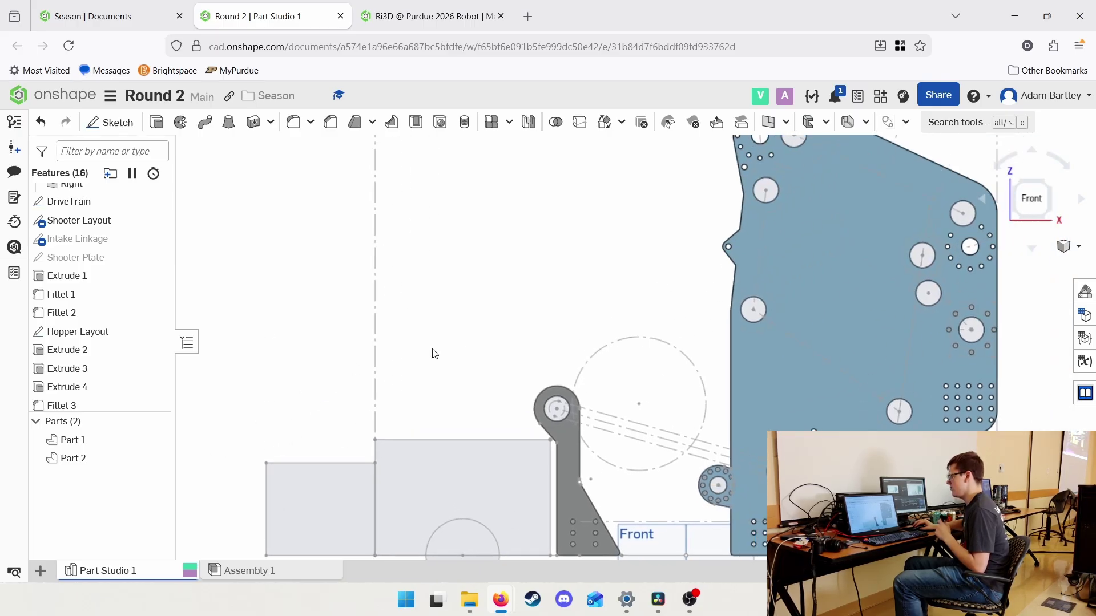
{"action": "middle_click_drag", "start_coordinate": [562, 359], "coordinate": [551, 364]}
{"action": "scroll", "coordinate": [435, 467], "scroll_direction": "down", "scroll_amount": 2}
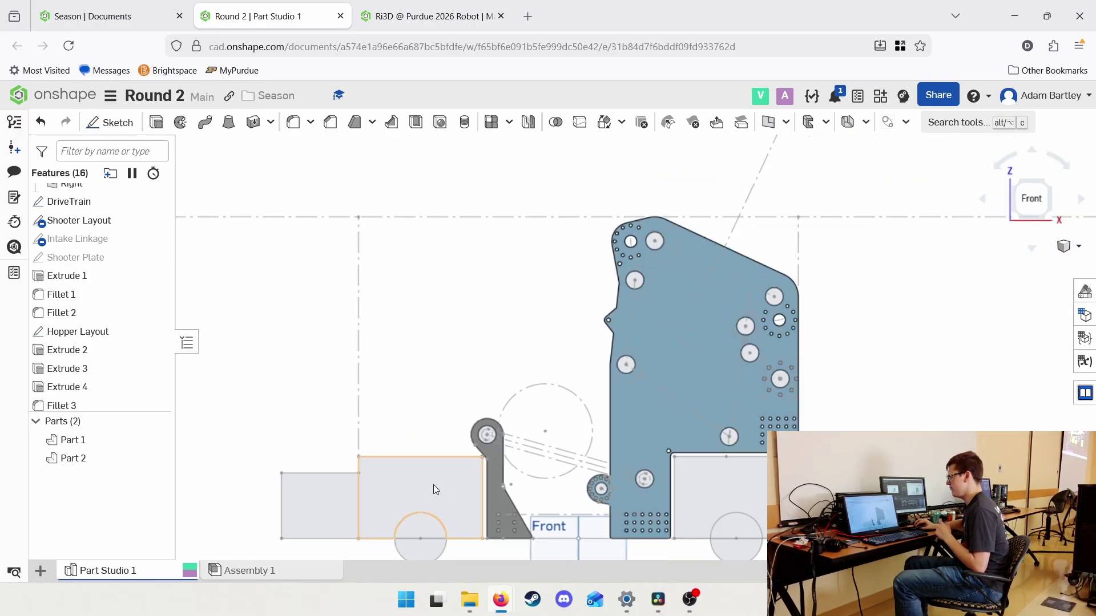
{"action": "scroll", "coordinate": [428, 480], "scroll_direction": "up", "scroll_amount": 4}
{"action": "middle_click_drag", "start_coordinate": [439, 458], "coordinate": [404, 481]}
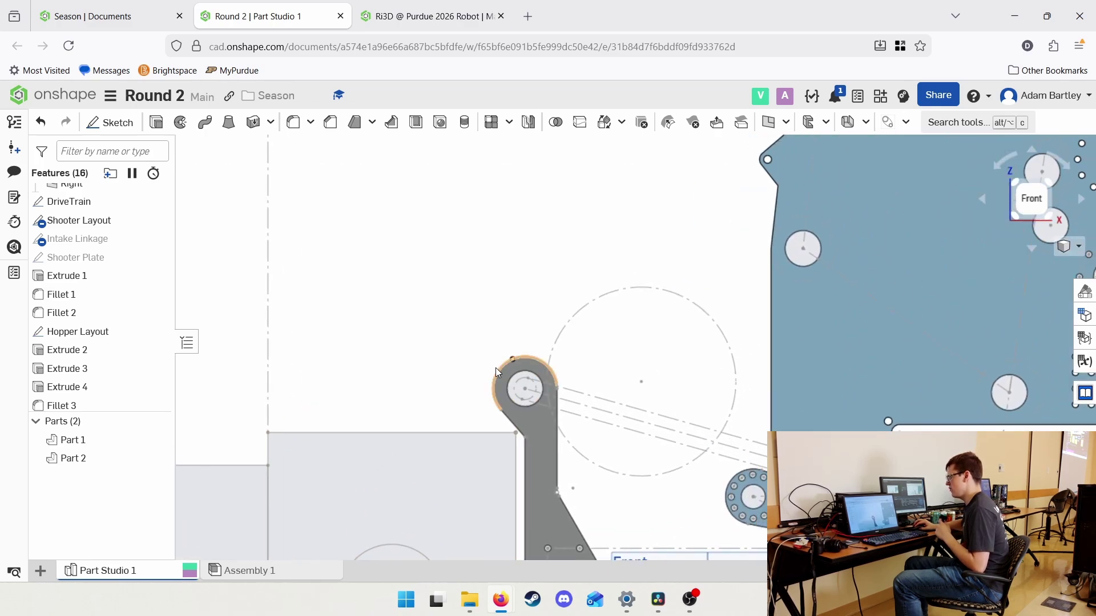
{"action": "scroll", "coordinate": [499, 376], "scroll_direction": "down", "scroll_amount": 2}
{"action": "scroll", "coordinate": [499, 369], "scroll_direction": "down", "scroll_amount": 3}
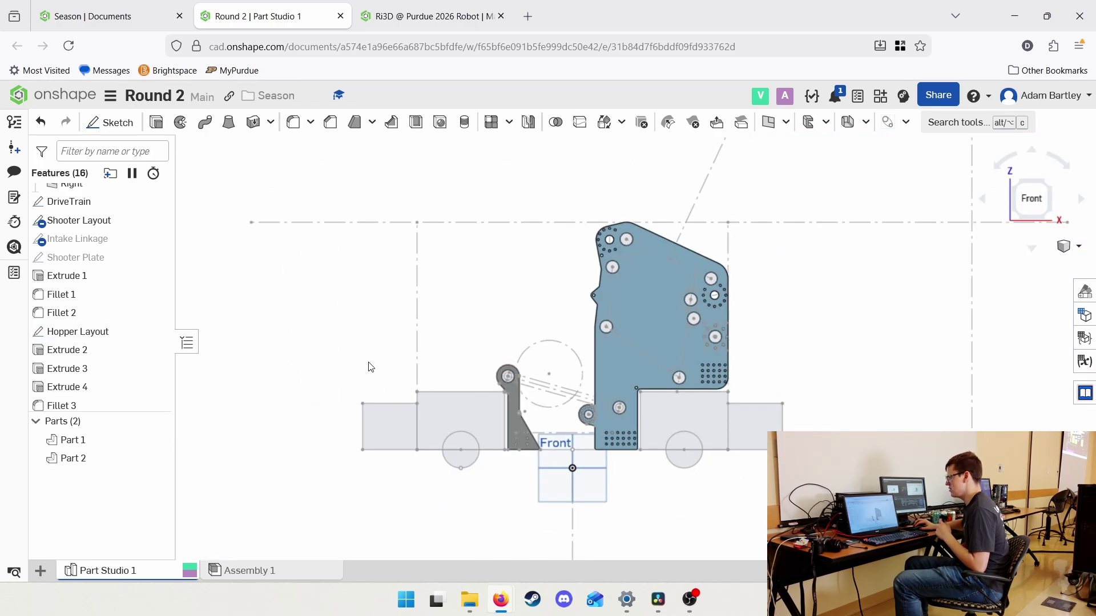
{"action": "scroll", "coordinate": [416, 372], "scroll_direction": "up", "scroll_amount": 5}
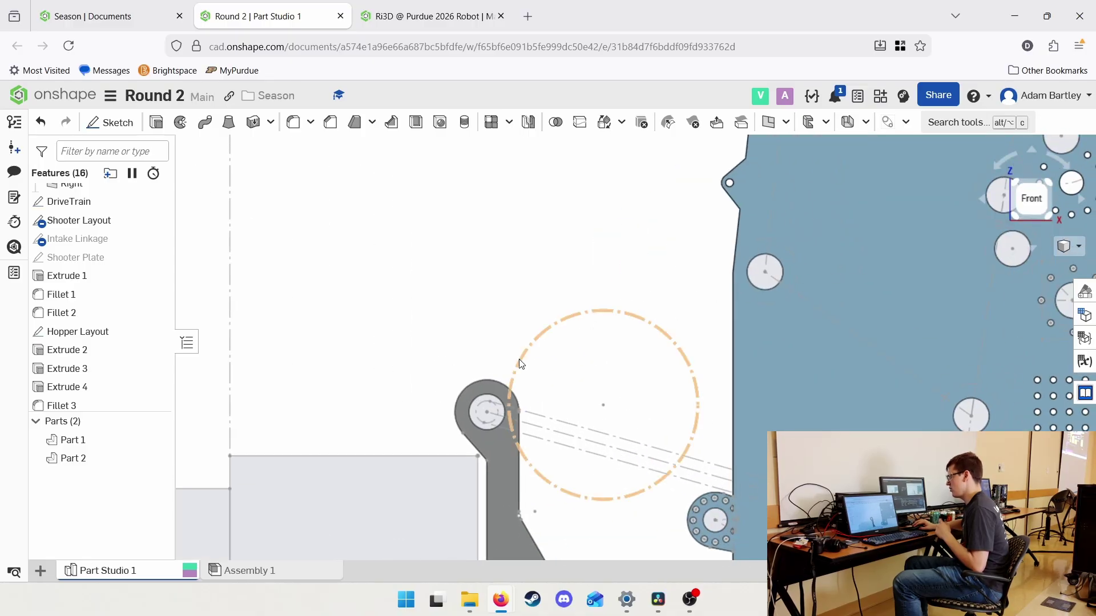
{"action": "scroll", "coordinate": [514, 367], "scroll_direction": "down", "scroll_amount": 2}
{"action": "scroll", "coordinate": [422, 389], "scroll_direction": "up", "scroll_amount": 2}
{"action": "middle_click_drag", "start_coordinate": [421, 387], "coordinate": [429, 455]}
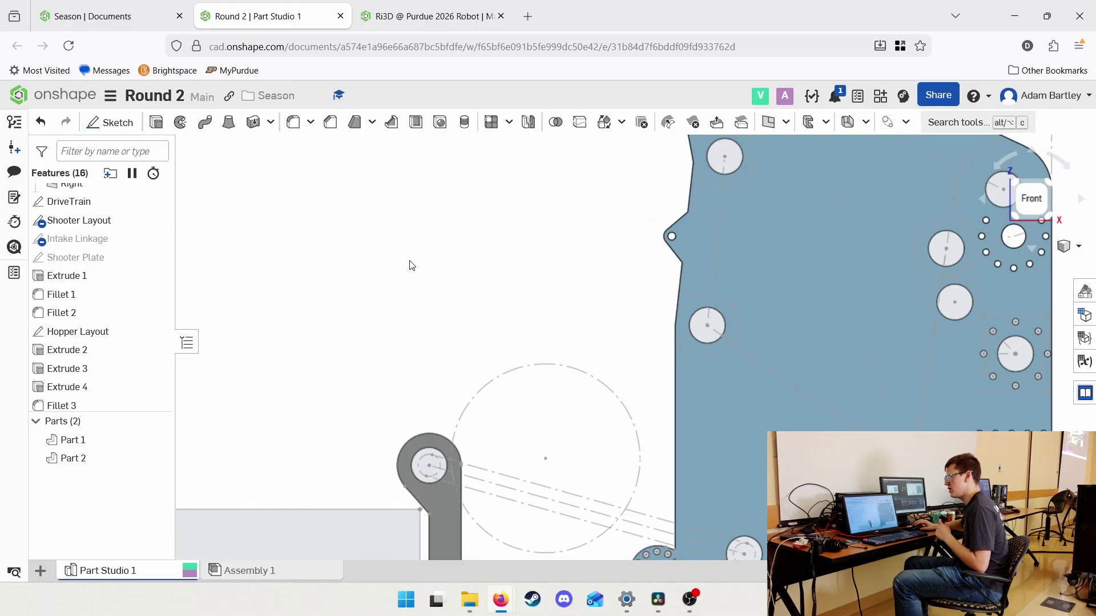
{"action": "scroll", "coordinate": [416, 303], "scroll_direction": "down", "scroll_amount": 2}
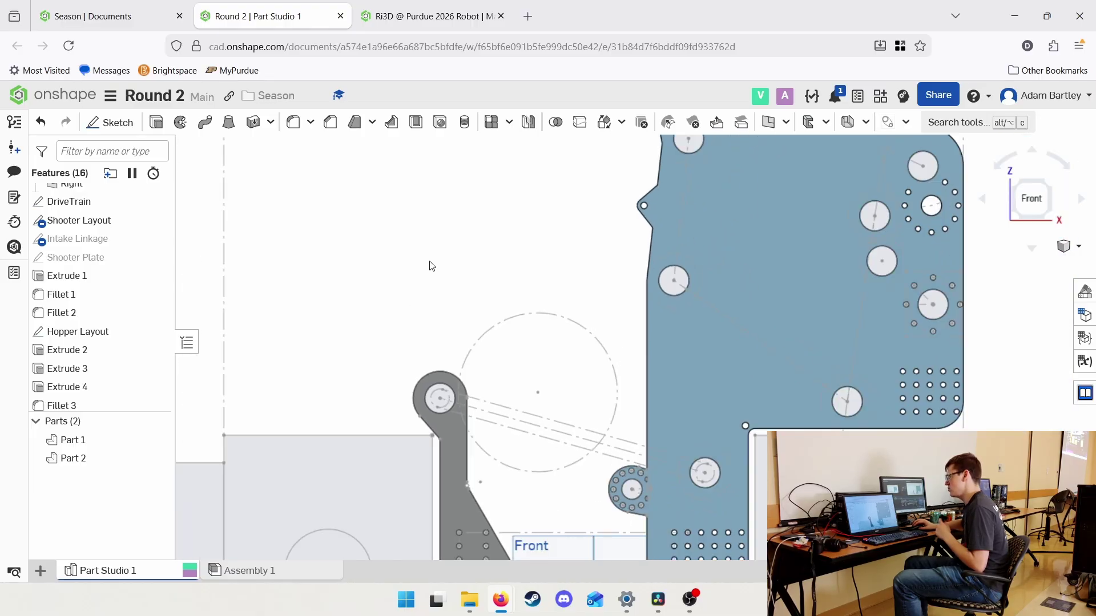
{"action": "mouse_move", "coordinate": [431, 266]}
{"action": "middle_mouse_down"}
{"action": "mouse_move", "coordinate": [412, 252]}
{"action": "mouse_move", "coordinate": [421, 237]}
{"action": "mouse_move", "coordinate": [425, 248]}
{"action": "middle_mouse_up"}
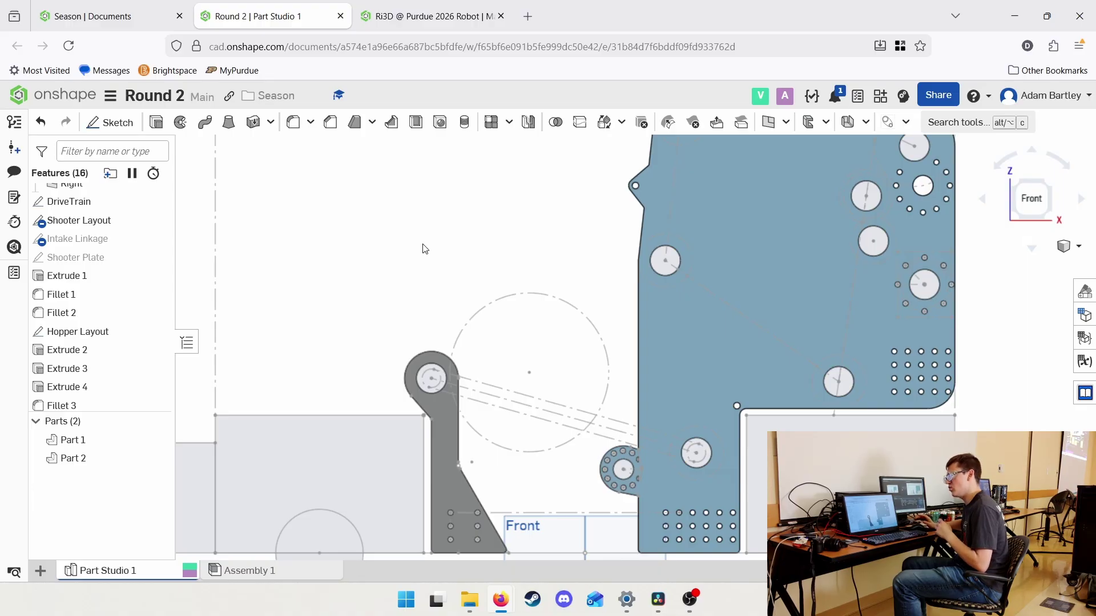
{"action": "mouse_move", "coordinate": [502, 315]}
{"action": "middle_mouse_down"}
{"action": "mouse_move", "coordinate": [469, 291]}
{"action": "mouse_move", "coordinate": [442, 325]}
{"action": "mouse_move", "coordinate": [396, 343]}
{"action": "middle_mouse_up"}
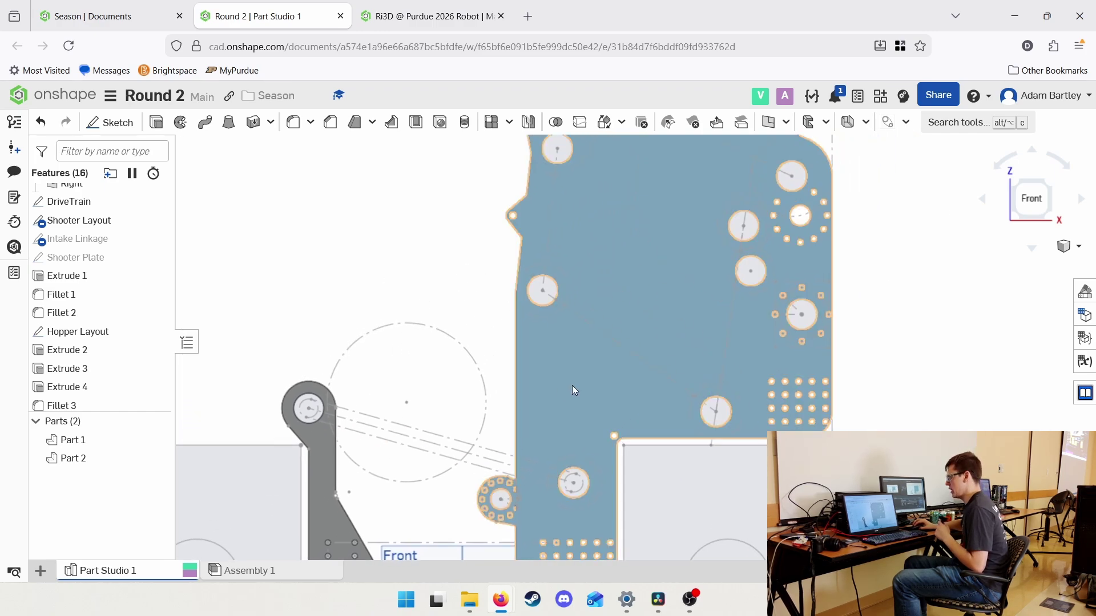
{"action": "middle_click_drag", "start_coordinate": [572, 384], "coordinate": [489, 408]}
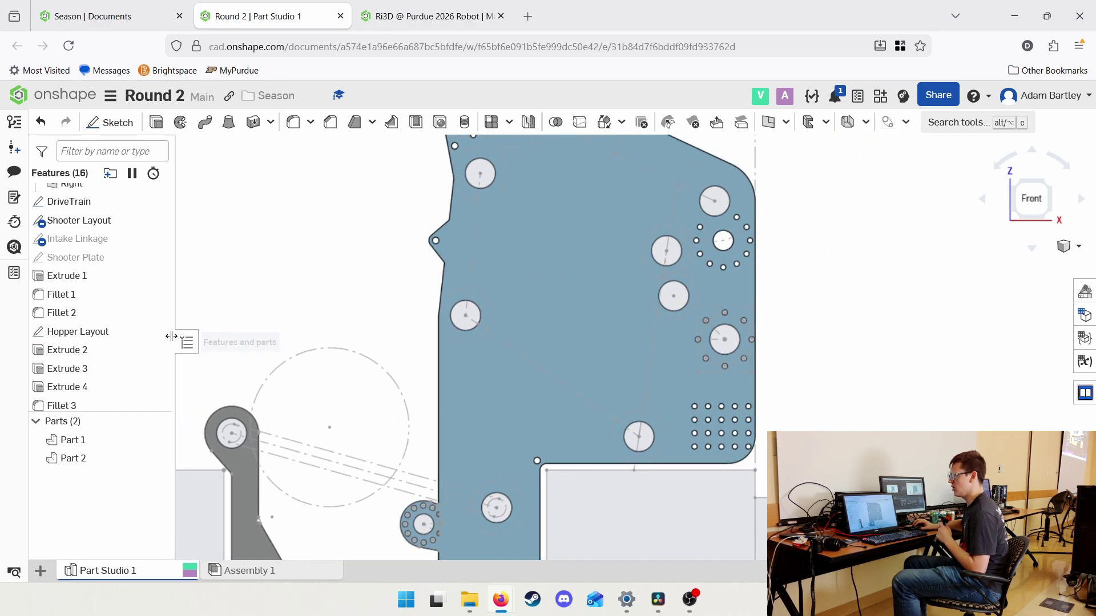
Open the Shooter Plate sketch, inspect its outline, roller holes and bolt-hole patterns, and close it without saving changes.
{"action": "scroll", "coordinate": [92, 359], "scroll_direction": "down", "scroll_amount": 1}
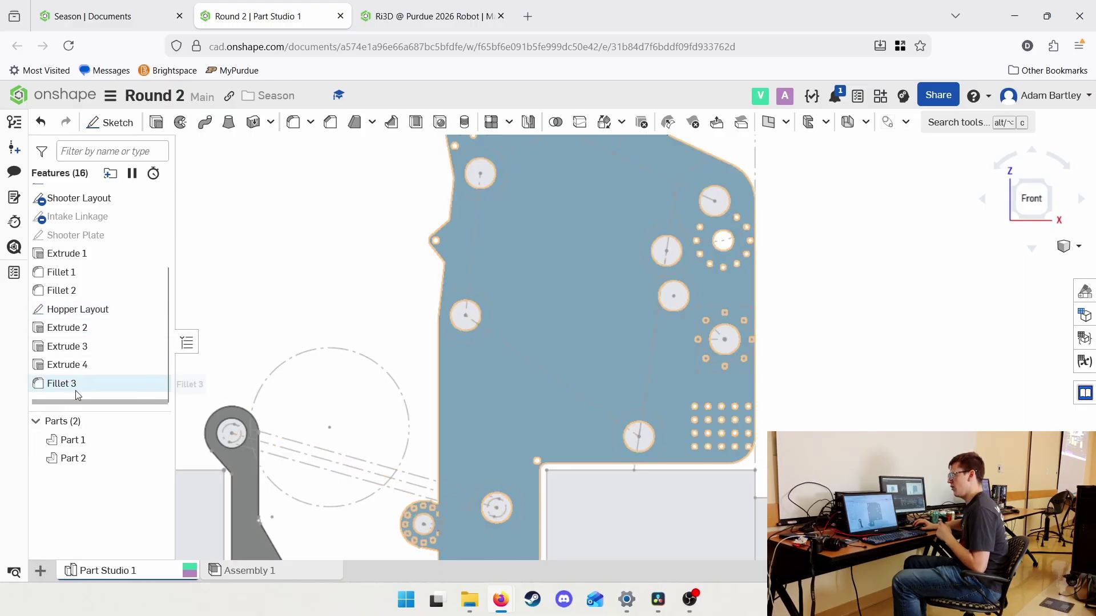
{"action": "double_click", "coordinate": [101, 236]}
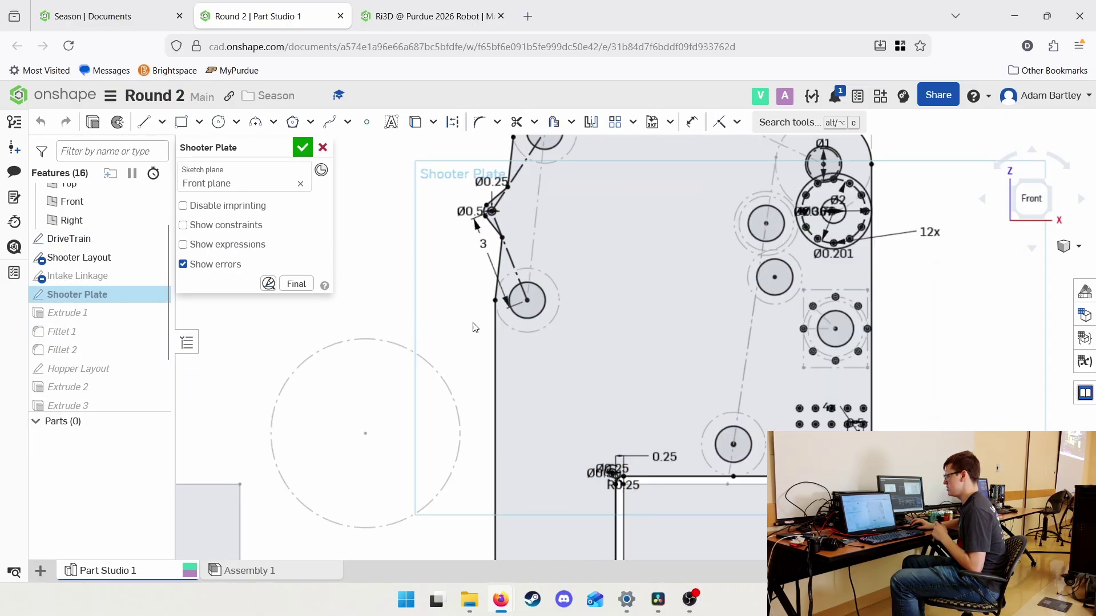
{"action": "mouse_move", "coordinate": [435, 297]}
{"action": "middle_mouse_down"}
{"action": "mouse_move", "coordinate": [414, 301]}
{"action": "mouse_move", "coordinate": [448, 323]}
{"action": "middle_mouse_up"}
{"action": "scroll", "coordinate": [416, 303], "scroll_direction": "down", "scroll_amount": 1}
{"action": "scroll", "coordinate": [448, 323], "scroll_direction": "up", "scroll_amount": 1}
{"action": "mouse_move", "coordinate": [534, 386]}
{"action": "middle_mouse_down"}
{"action": "mouse_move", "coordinate": [574, 301]}
{"action": "mouse_move", "coordinate": [547, 332]}
{"action": "mouse_move", "coordinate": [474, 325]}
{"action": "middle_mouse_up"}
{"action": "middle_click_drag", "start_coordinate": [604, 335], "coordinate": [649, 477]}
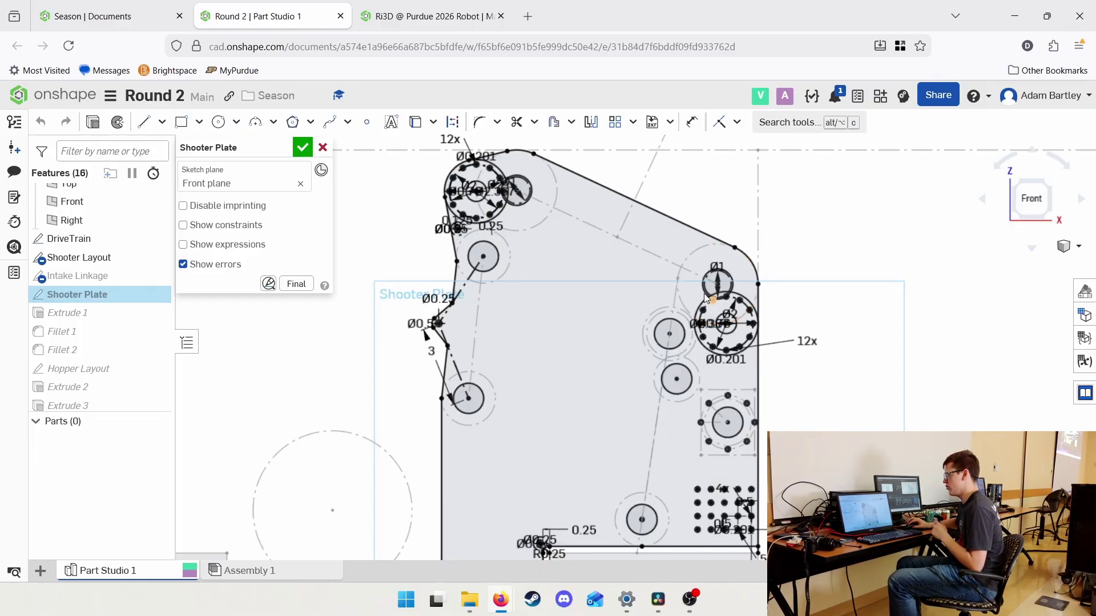
{"action": "scroll", "coordinate": [673, 277], "scroll_direction": "up", "scroll_amount": 3}
{"action": "scroll", "coordinate": [657, 266], "scroll_direction": "down", "scroll_amount": 1}
{"action": "mouse_move", "coordinate": [656, 266]}
{"action": "middle_mouse_down"}
{"action": "mouse_move", "coordinate": [692, 281]}
{"action": "mouse_move", "coordinate": [652, 283]}
{"action": "mouse_move", "coordinate": [673, 296]}
{"action": "middle_mouse_up"}
{"action": "scroll", "coordinate": [692, 278], "scroll_direction": "down", "scroll_amount": 1}
{"action": "mouse_move", "coordinate": [602, 289]}
{"action": "middle_mouse_down"}
{"action": "mouse_move", "coordinate": [650, 224]}
{"action": "mouse_move", "coordinate": [638, 158]}
{"action": "middle_mouse_up"}
{"action": "middle_click_drag", "start_coordinate": [640, 280], "coordinate": [591, 154]}
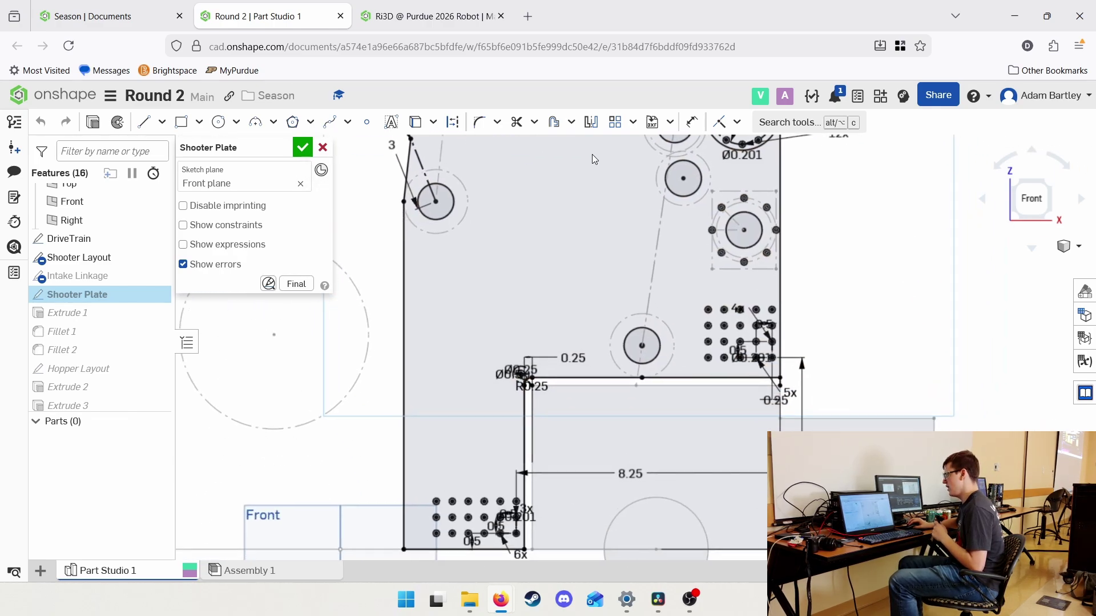
{"action": "scroll", "coordinate": [606, 173], "scroll_direction": "down", "scroll_amount": 1}
{"action": "scroll", "coordinate": [718, 226], "scroll_direction": "up", "scroll_amount": 2}
{"action": "scroll", "coordinate": [710, 200], "scroll_direction": "down", "scroll_amount": 1}
{"action": "mouse_move", "coordinate": [710, 200]}
{"action": "middle_mouse_down"}
{"action": "mouse_move", "coordinate": [727, 259]}
{"action": "mouse_move", "coordinate": [741, 268]}
{"action": "middle_mouse_up"}
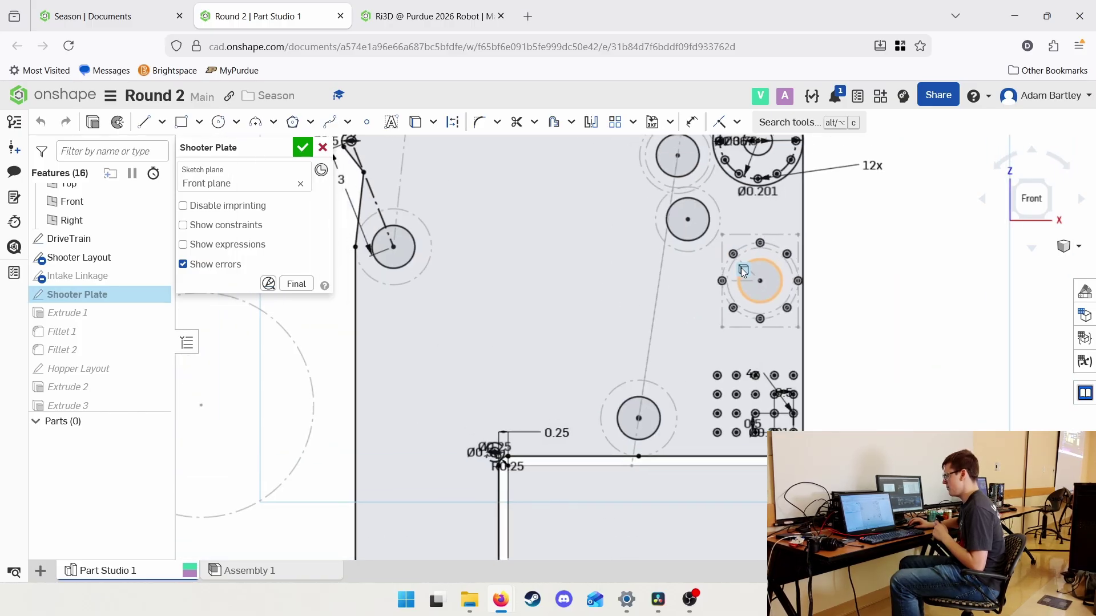
{"action": "left_click", "coordinate": [323, 147]}
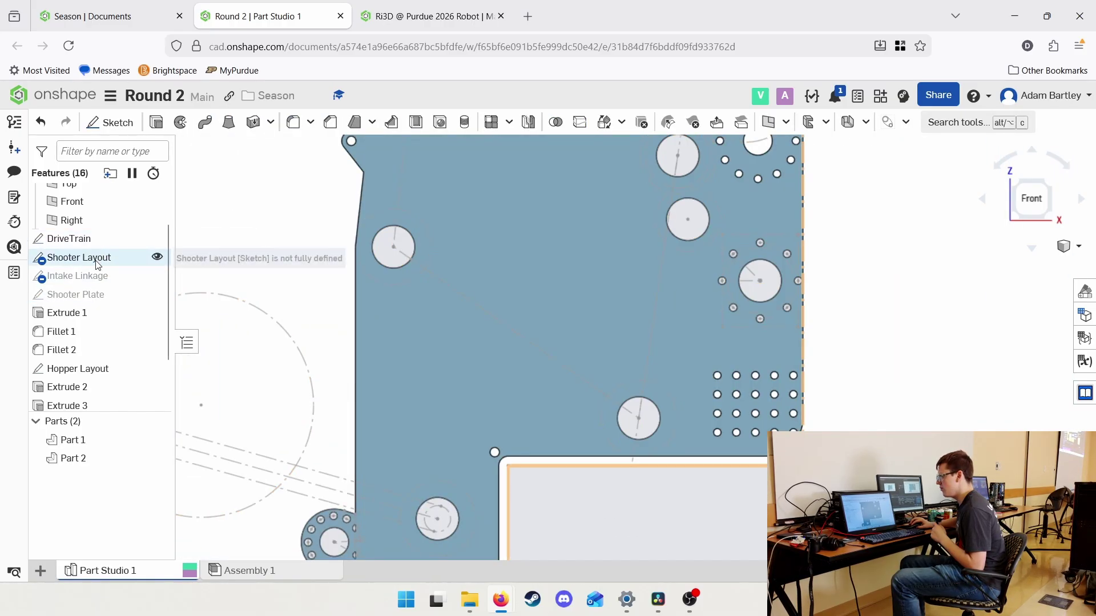
Highlight the Hopper Layout sketch's geometry, and briefly reopen the Shooter Plate sketch, closing it without saving changes.
{"action": "scroll", "coordinate": [86, 331], "scroll_direction": "down", "scroll_amount": 2}
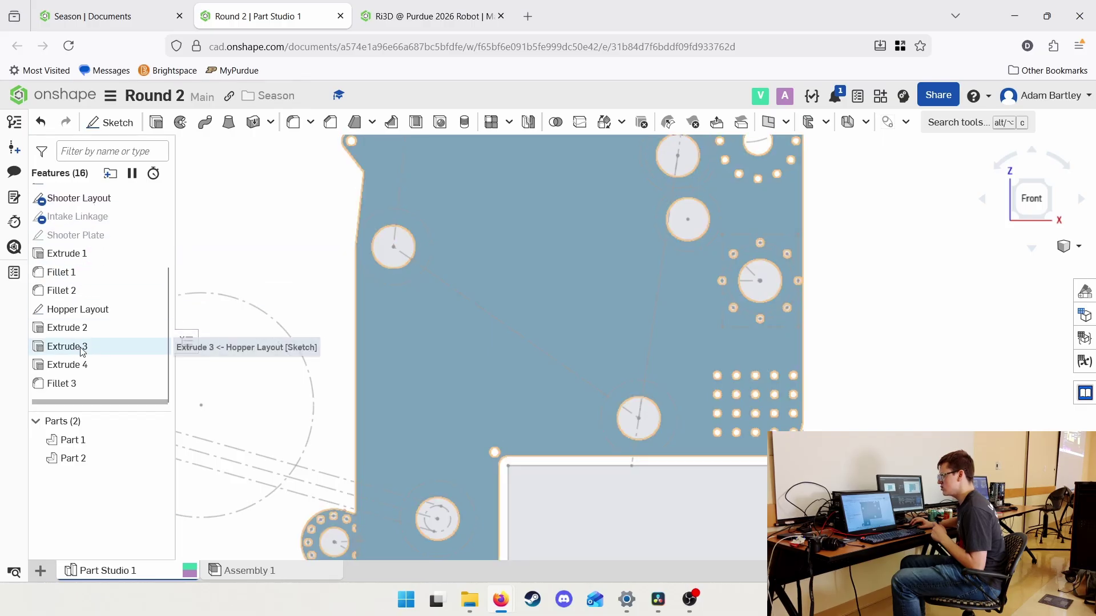
{"action": "left_click", "coordinate": [88, 308]}
{"action": "scroll", "coordinate": [91, 311], "scroll_direction": "up", "scroll_amount": 3}
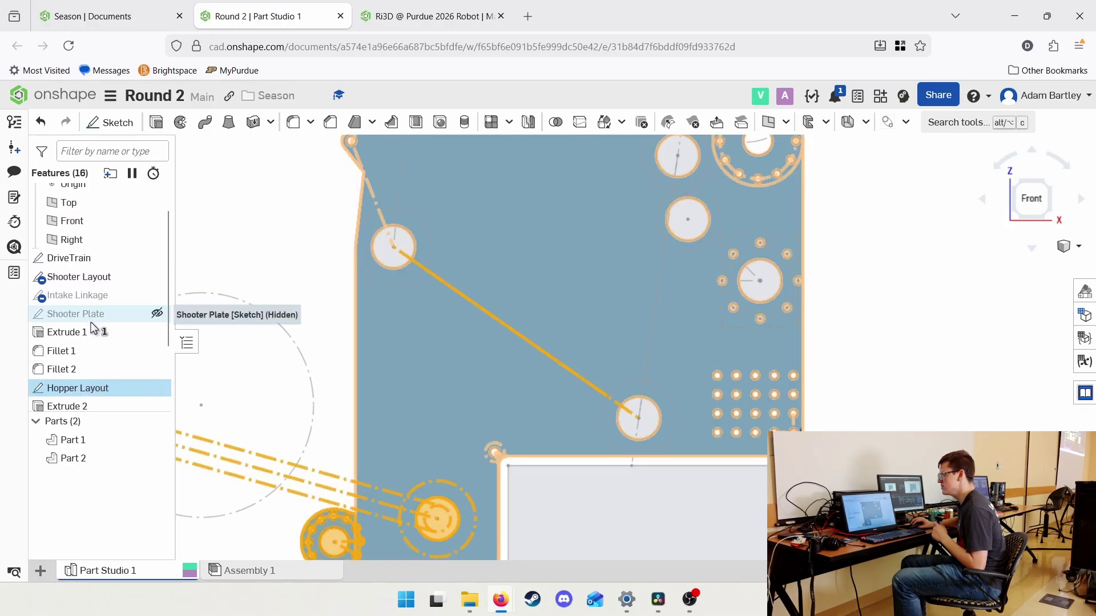
{"action": "left_click", "coordinate": [227, 288]}
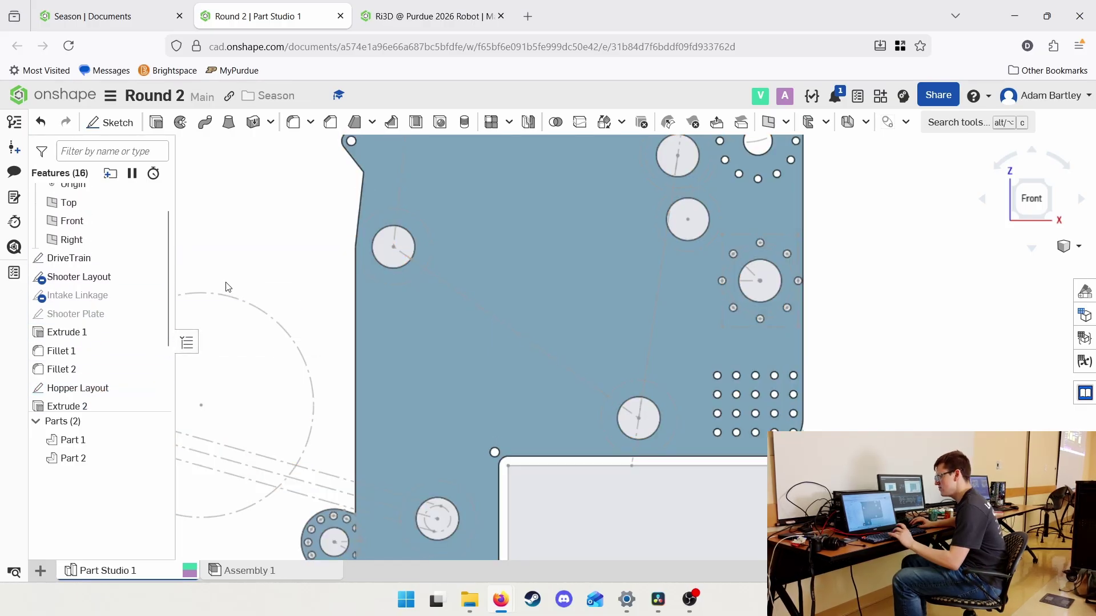
{"action": "double_click", "coordinate": [130, 314]}
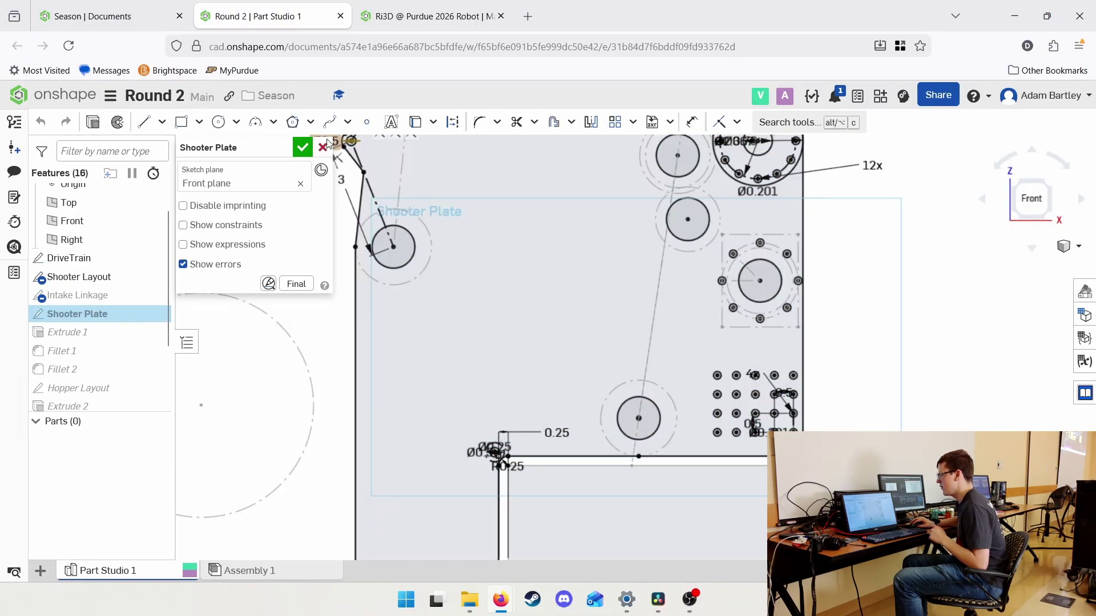
{"action": "left_click", "coordinate": [322, 147]}
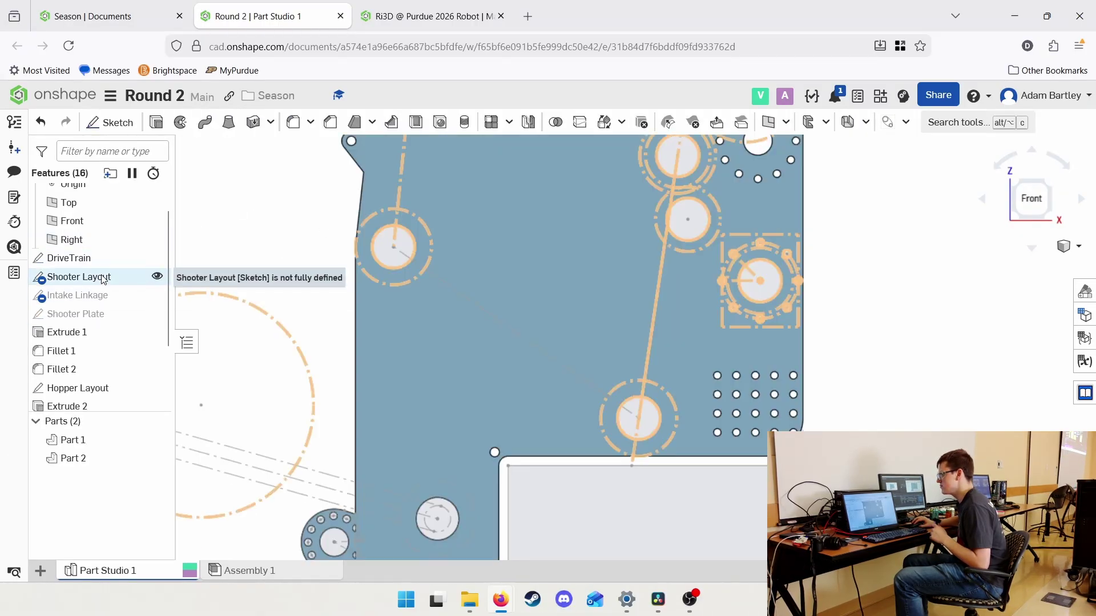
Open the Shooter Layout sketch for editing and examine the roller circles, the eight-hole mounting pattern and their dimensions.
{"action": "double_click", "coordinate": [100, 278]}
{"action": "scroll", "coordinate": [745, 271], "scroll_direction": "up", "scroll_amount": 4}
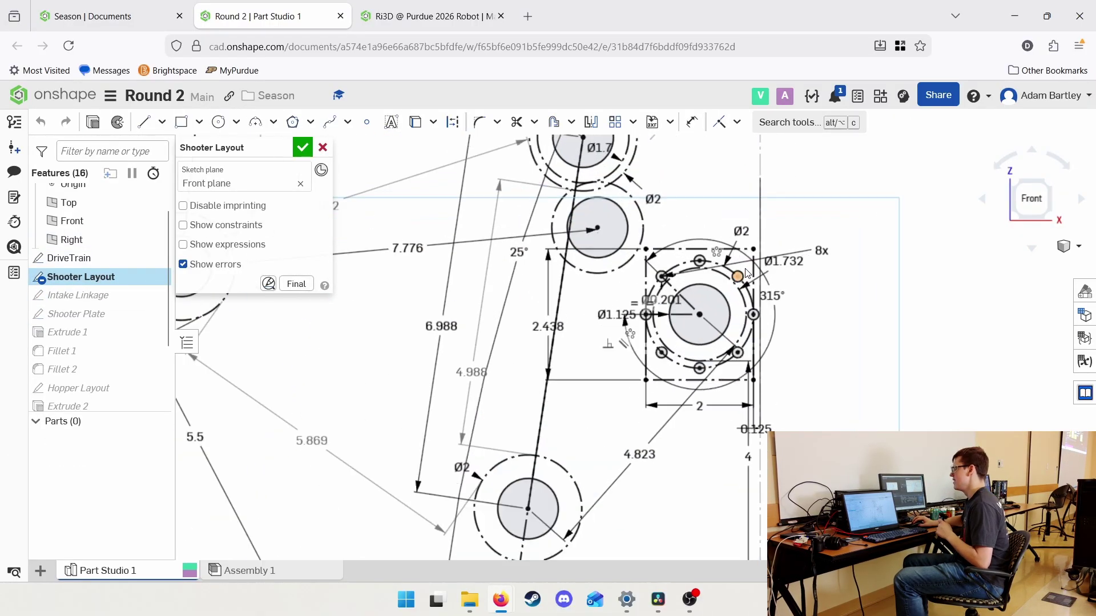
{"action": "scroll", "coordinate": [731, 286], "scroll_direction": "up", "scroll_amount": 2}
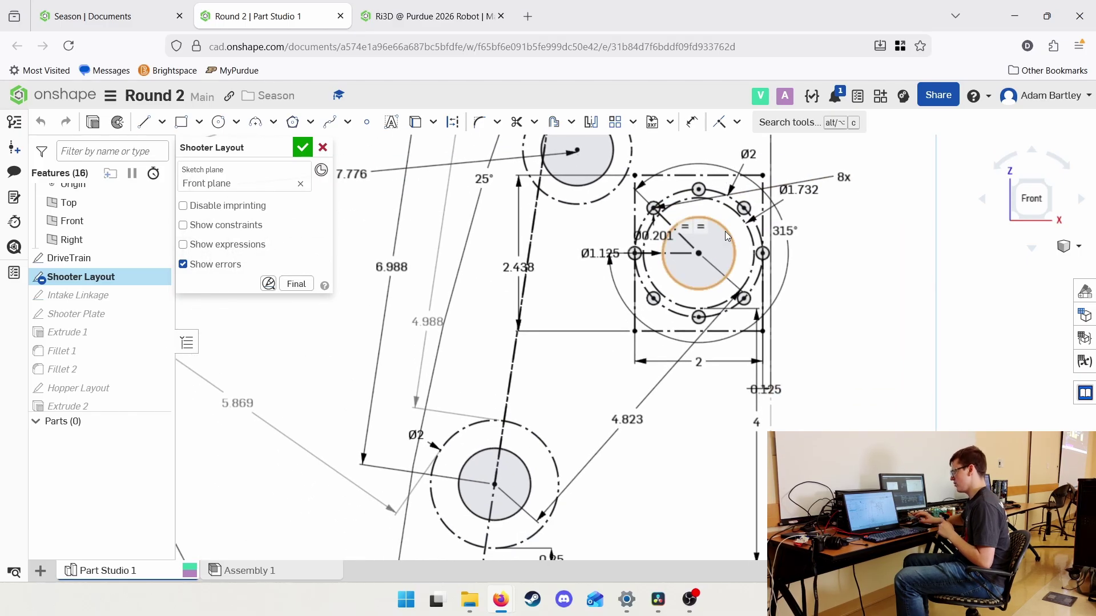
{"action": "scroll", "coordinate": [730, 245], "scroll_direction": "down", "scroll_amount": 3}
{"action": "scroll", "coordinate": [756, 322], "scroll_direction": "up", "scroll_amount": 5}
{"action": "scroll", "coordinate": [738, 278], "scroll_direction": "down", "scroll_amount": 4}
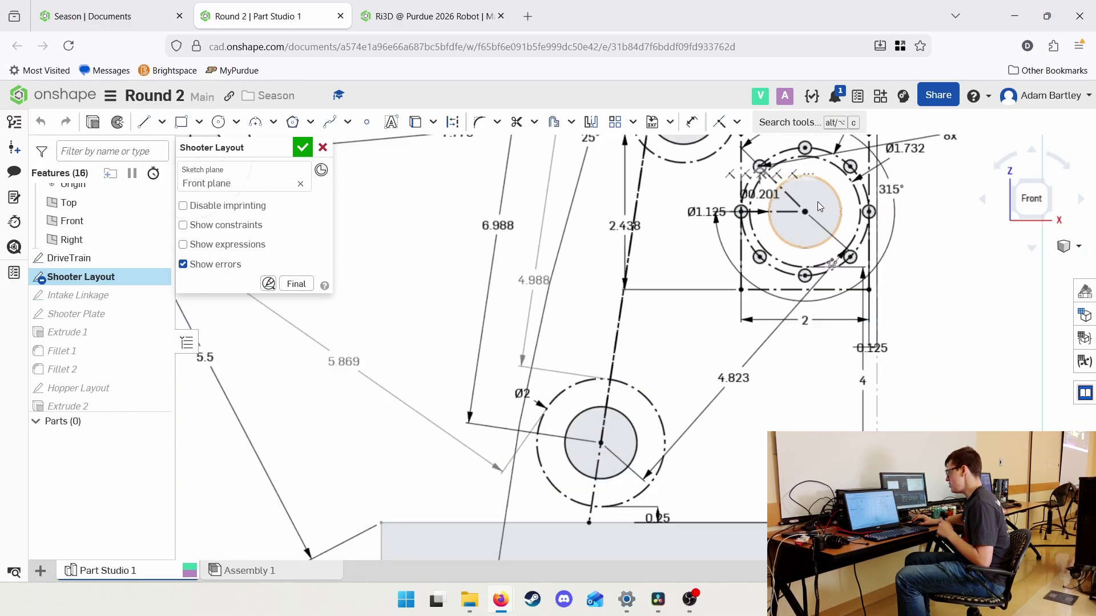
{"action": "scroll", "coordinate": [759, 197], "scroll_direction": "up", "scroll_amount": 3}
{"action": "scroll", "coordinate": [713, 286], "scroll_direction": "down", "scroll_amount": 3}
{"action": "scroll", "coordinate": [669, 426], "scroll_direction": "up", "scroll_amount": 1}
{"action": "middle_click_drag", "start_coordinate": [596, 423], "coordinate": [638, 450]}
{"action": "scroll", "coordinate": [638, 448], "scroll_direction": "down", "scroll_amount": 2}
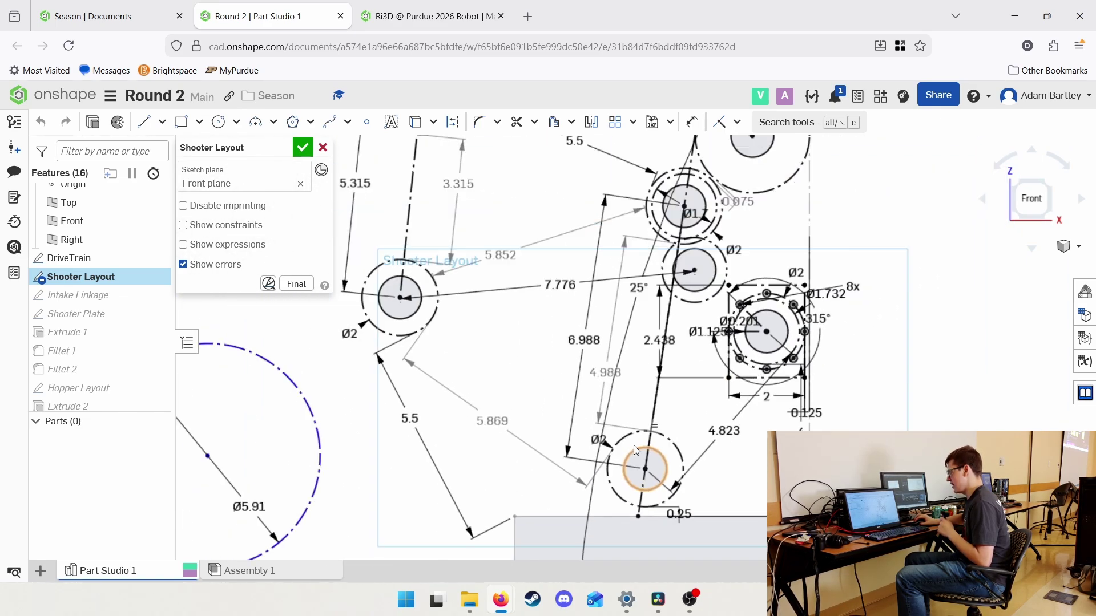
{"action": "middle_click_drag", "start_coordinate": [691, 269], "coordinate": [692, 325]}
{"action": "scroll", "coordinate": [698, 322], "scroll_direction": "up", "scroll_amount": 1}
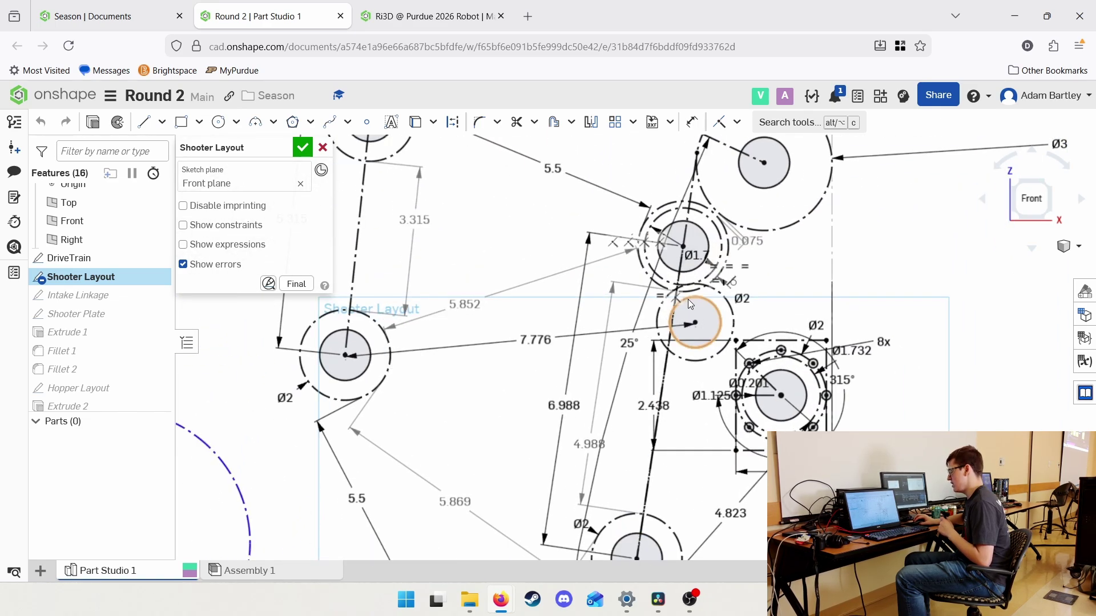
{"action": "middle_click_drag", "start_coordinate": [691, 321], "coordinate": [728, 324]}
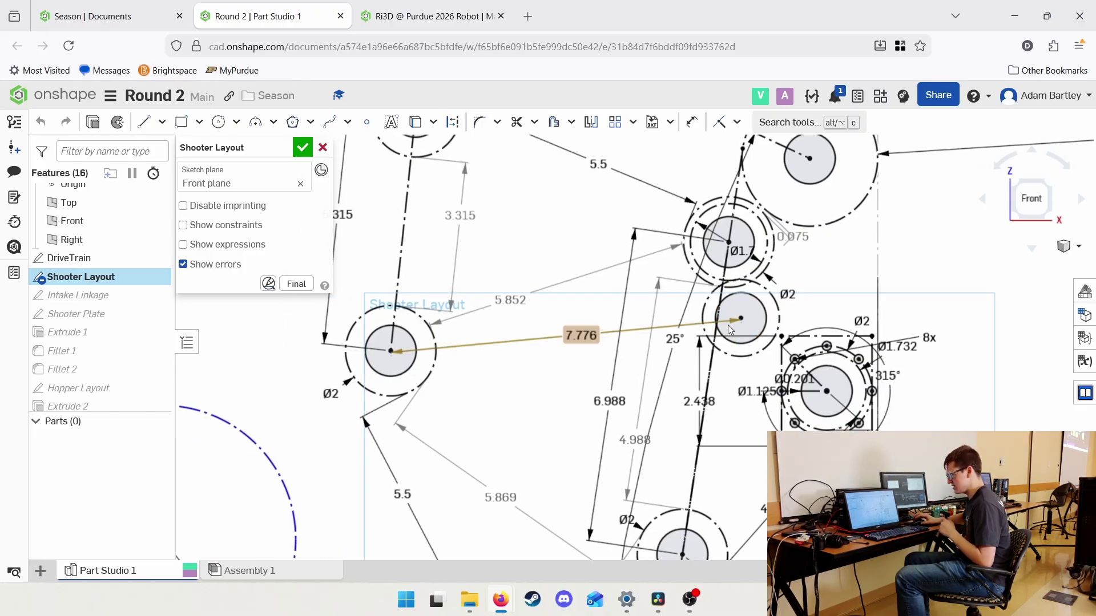
Examine the center-distance dimensions between the shooter's roller circles, from the upper rollers down to the lowest one.
{"action": "scroll", "coordinate": [734, 334], "scroll_direction": "up", "scroll_amount": 2}
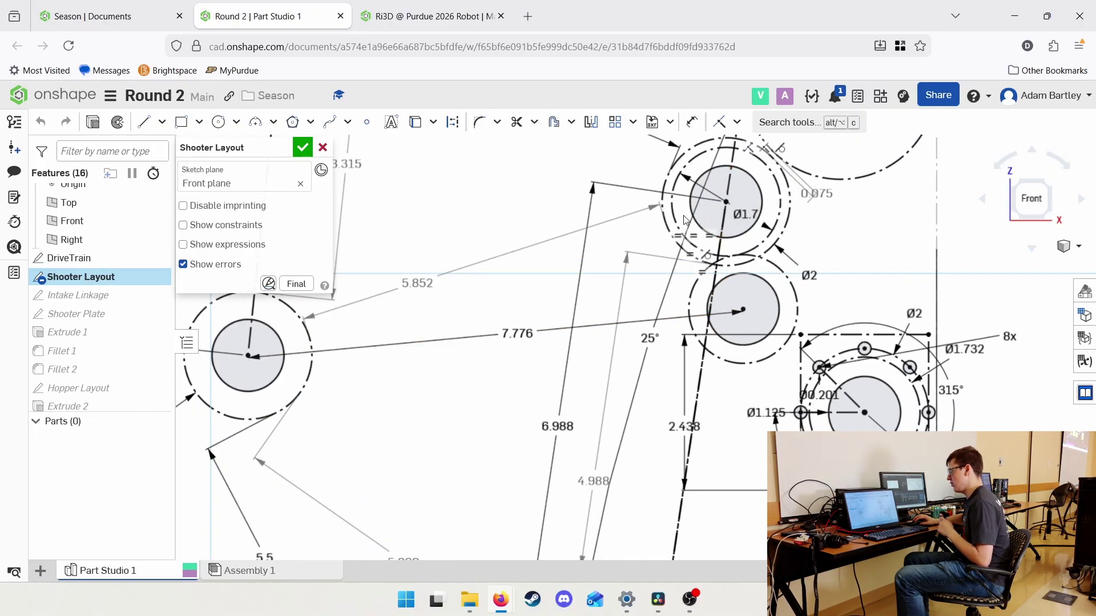
{"action": "scroll", "coordinate": [737, 241], "scroll_direction": "down", "scroll_amount": 2}
{"action": "middle_click_drag", "start_coordinate": [762, 289], "coordinate": [816, 355]}
{"action": "scroll", "coordinate": [816, 355], "scroll_direction": "down", "scroll_amount": 2}
{"action": "scroll", "coordinate": [754, 365], "scroll_direction": "up", "scroll_amount": 7}
{"action": "scroll", "coordinate": [746, 334], "scroll_direction": "down", "scroll_amount": 2}
{"action": "scroll", "coordinate": [747, 334], "scroll_direction": "down", "scroll_amount": 1}
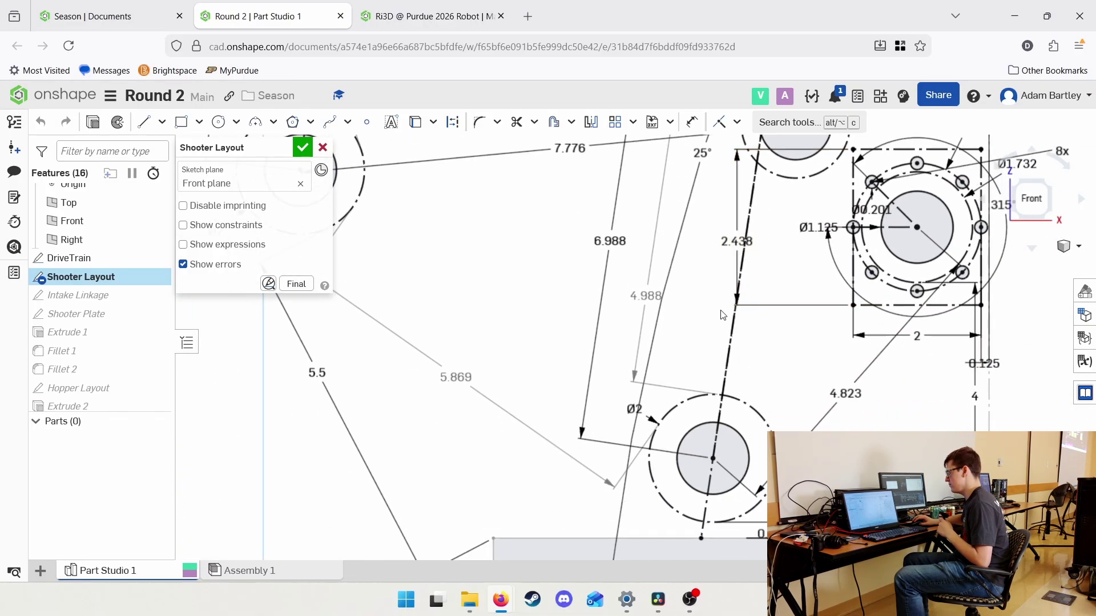
{"action": "scroll", "coordinate": [719, 348], "scroll_direction": "down", "scroll_amount": 2}
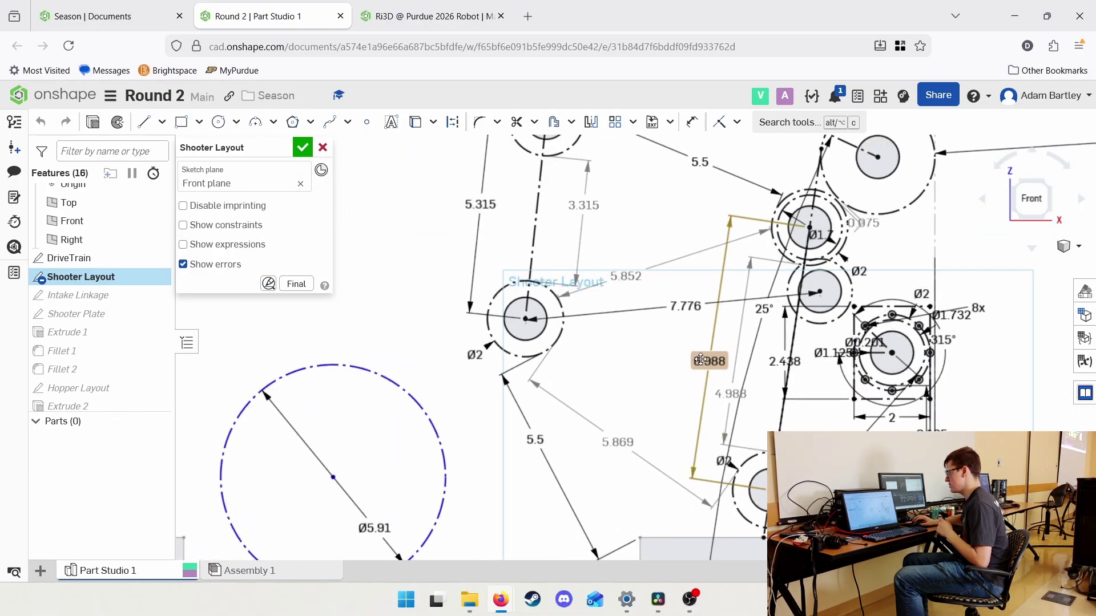
{"action": "scroll", "coordinate": [708, 371], "scroll_direction": "up", "scroll_amount": 1}
{"action": "scroll", "coordinate": [725, 495], "scroll_direction": "up", "scroll_amount": 1}
{"action": "scroll", "coordinate": [738, 228], "scroll_direction": "down", "scroll_amount": 2}
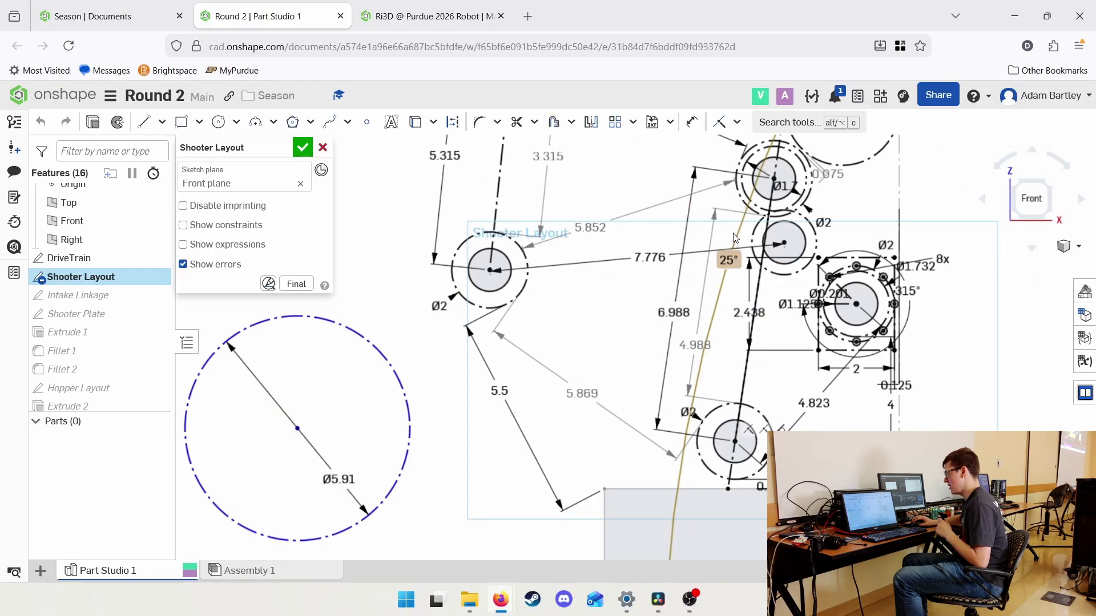
Highlight the upper, middle and lower roller circles on the angled line with the Dimension tool, without placing a dimension.
{"action": "middle_click_drag", "start_coordinate": [738, 228], "coordinate": [714, 281]}
{"action": "left_click", "coordinate": [704, 429]}
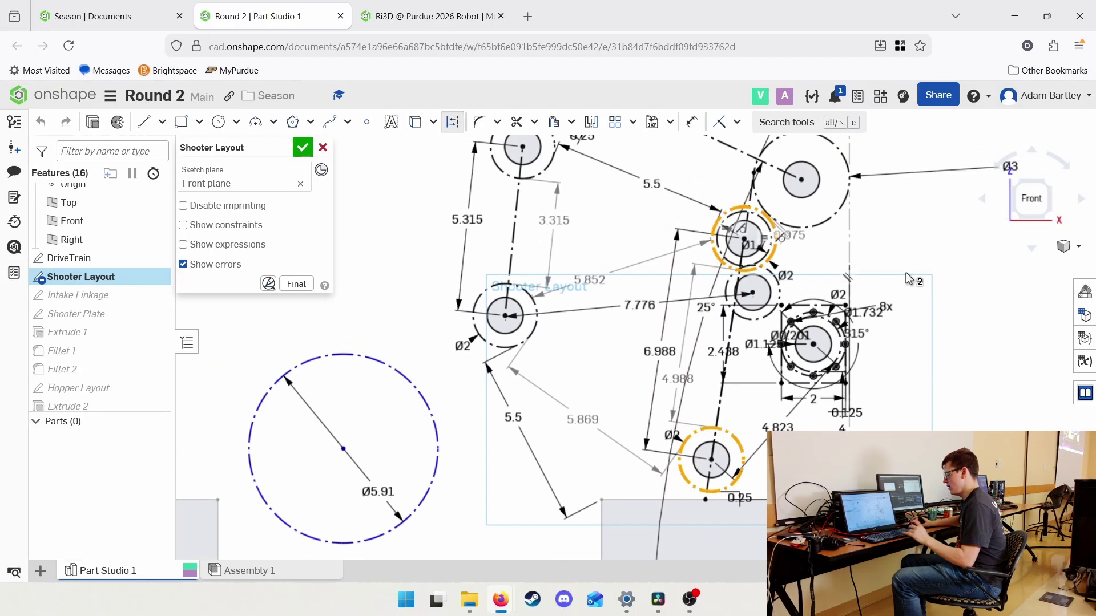
{"action": "scroll", "coordinate": [706, 224], "scroll_direction": "up", "scroll_amount": 3}
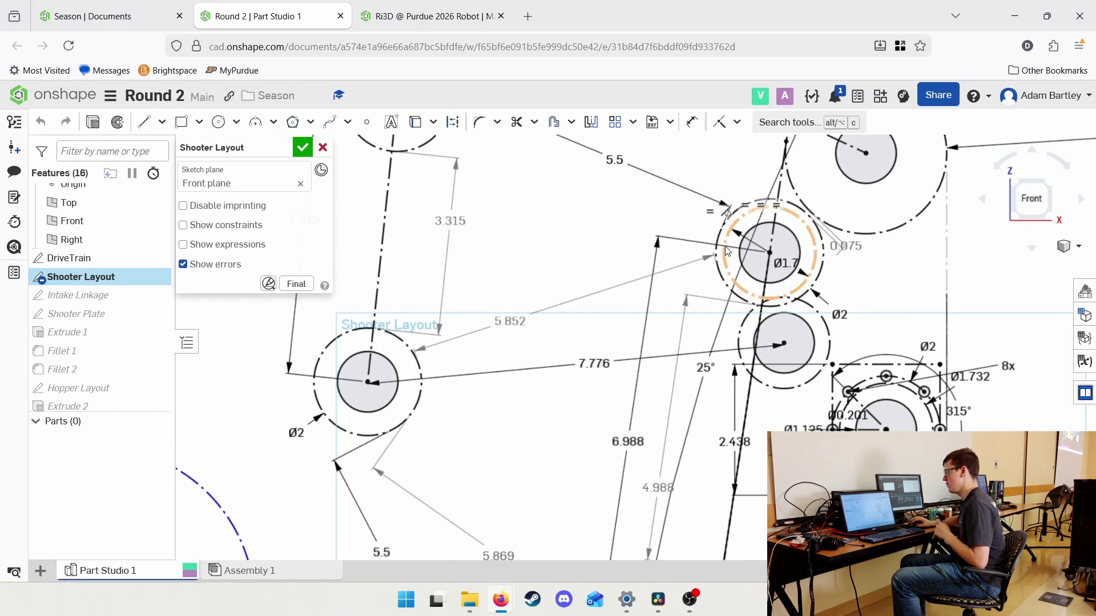
{"action": "scroll", "coordinate": [726, 251], "scroll_direction": "down", "scroll_amount": 2}
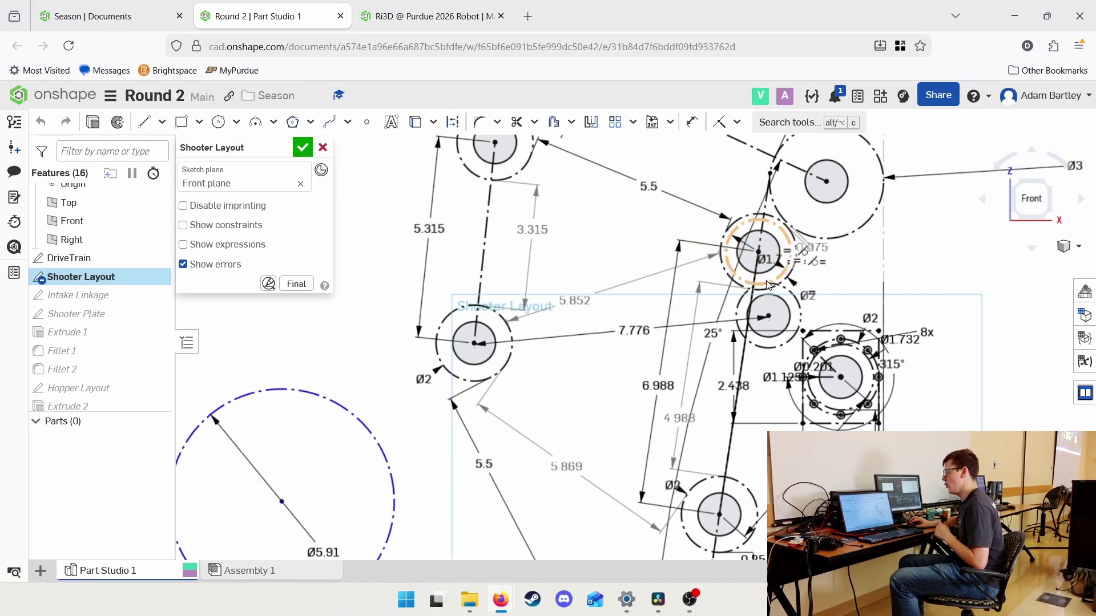
{"action": "key", "text": "d"}
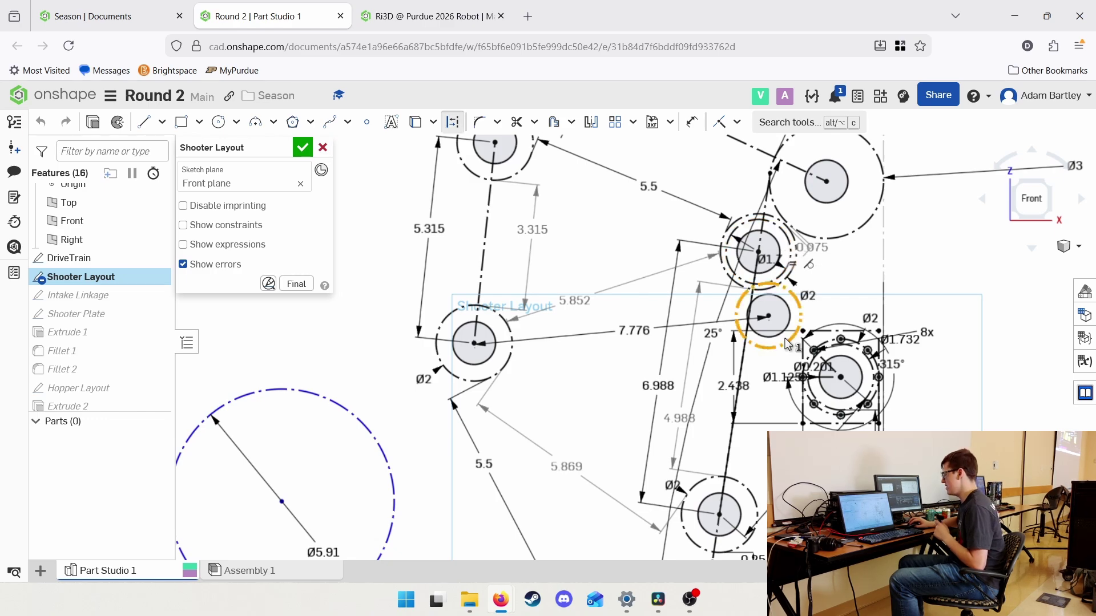
{"action": "key", "text": "Escape"}
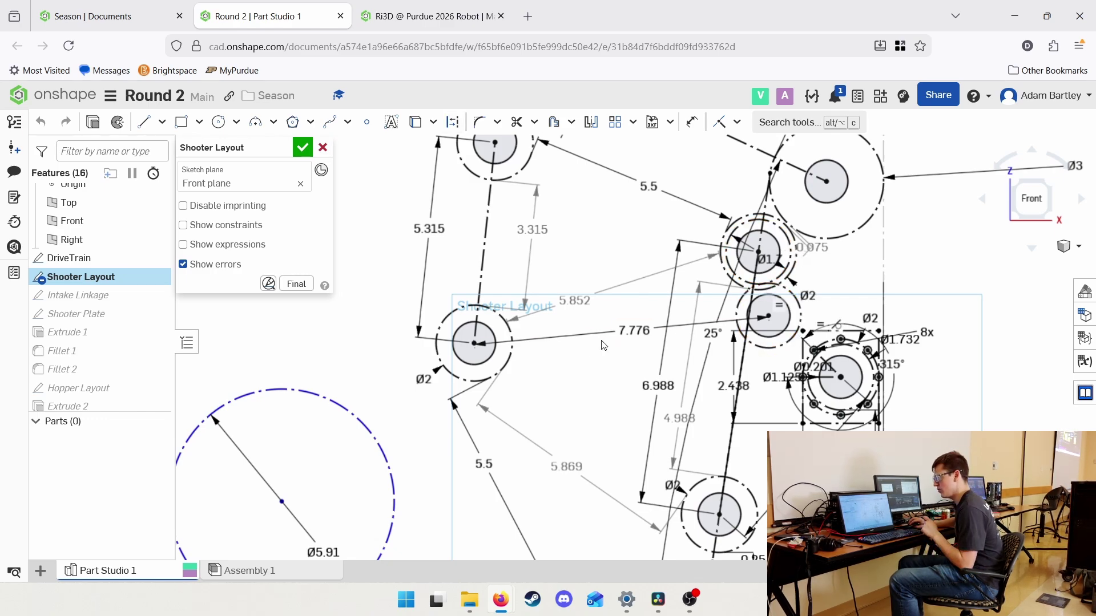
Move the 5.91 construction circle up into the shooter's roller path and back out beside the rollers.
{"action": "middle_click_drag", "start_coordinate": [729, 329], "coordinate": [834, 365]}
{"action": "middle_click_drag", "start_coordinate": [584, 359], "coordinate": [568, 403]}
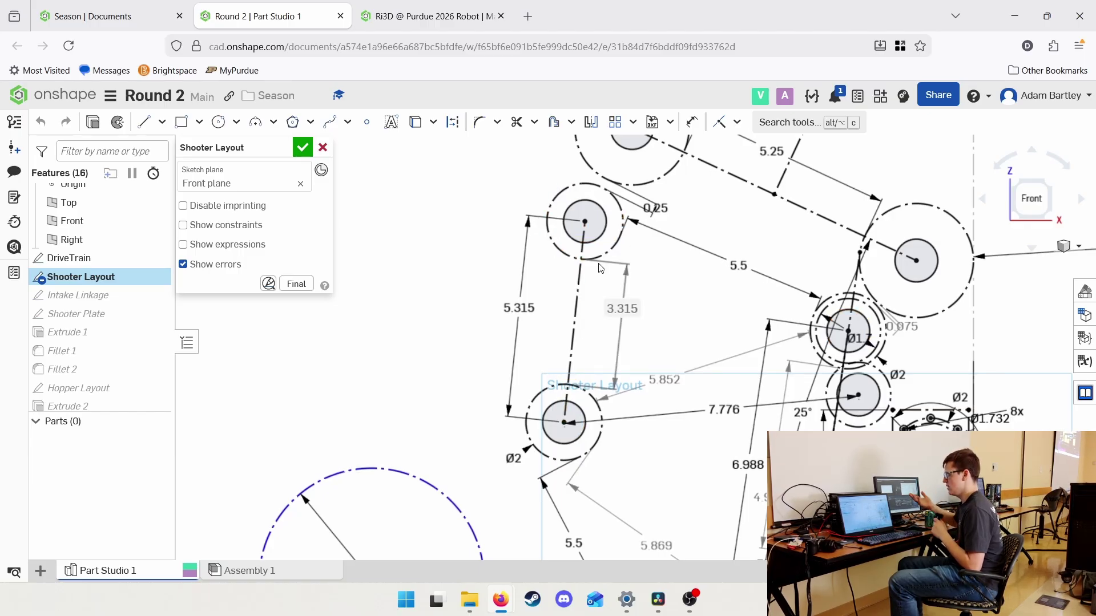
{"action": "scroll", "coordinate": [601, 268], "scroll_direction": "down", "scroll_amount": 3}
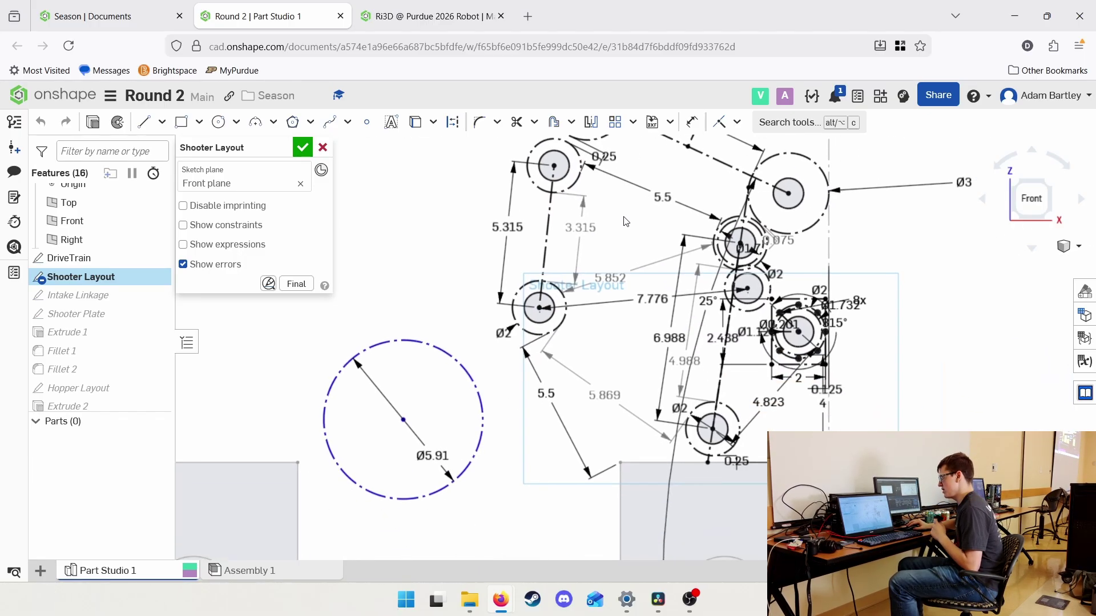
{"action": "mouse_move", "coordinate": [406, 419]}
{"action": "left_mouse_down"}
{"action": "mouse_move", "coordinate": [495, 438]}
{"action": "mouse_move", "coordinate": [594, 411]}
{"action": "mouse_move", "coordinate": [651, 342]}
{"action": "mouse_move", "coordinate": [648, 266]}
{"action": "mouse_move", "coordinate": [628, 271]}
{"action": "mouse_move", "coordinate": [546, 409]}
{"action": "mouse_move", "coordinate": [695, 202]}
{"action": "left_mouse_up"}
{"action": "middle_click_drag", "start_coordinate": [632, 274], "coordinate": [696, 202]}
{"action": "left_click_drag", "start_coordinate": [696, 202], "coordinate": [451, 302]}
{"action": "scroll", "coordinate": [478, 321], "scroll_direction": "down", "scroll_amount": 2}
{"action": "middle_click_drag", "start_coordinate": [515, 343], "coordinate": [483, 360]}
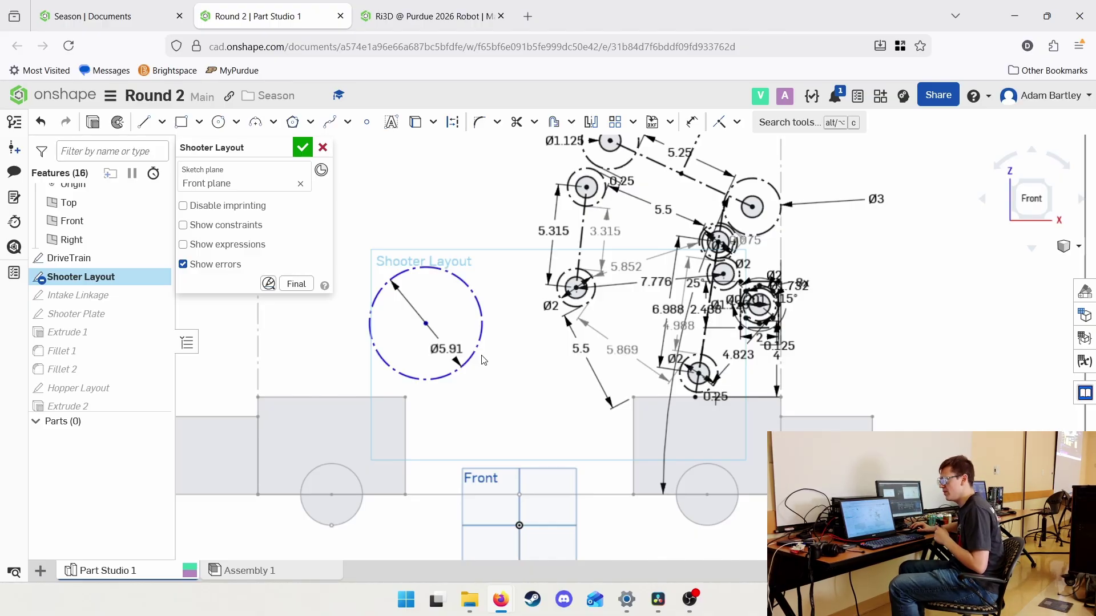
Open the document comments, read the conveyor, intake and shooter belt and pulley notes, and close the Shooter Layout sketch without saving changes.
{"action": "scroll", "coordinate": [483, 359], "scroll_direction": "up", "scroll_amount": 2}
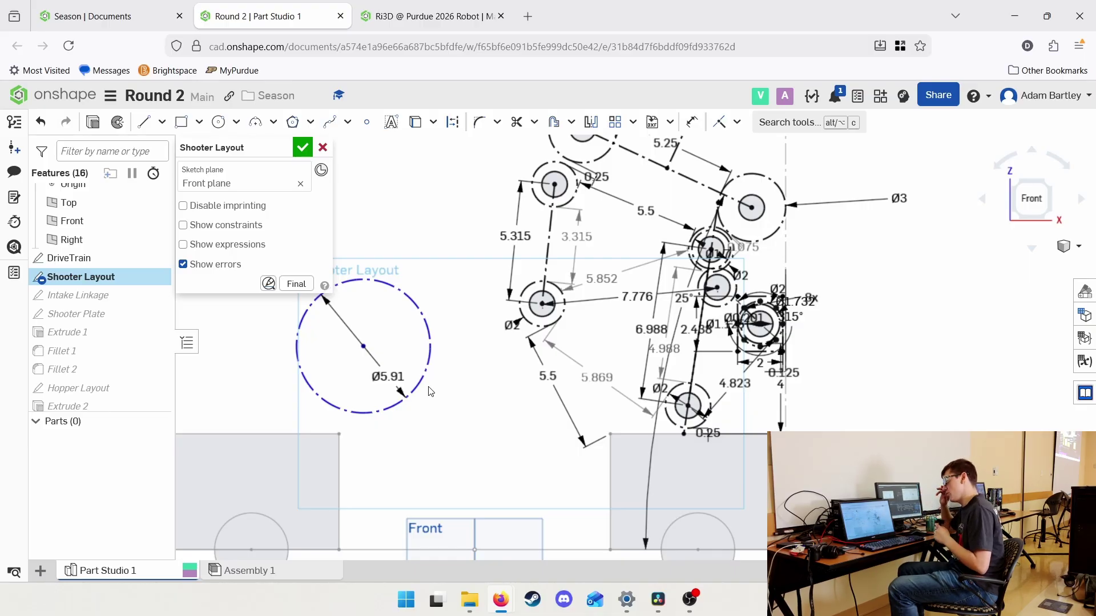
{"action": "scroll", "coordinate": [582, 408], "scroll_direction": "up", "scroll_amount": 2}
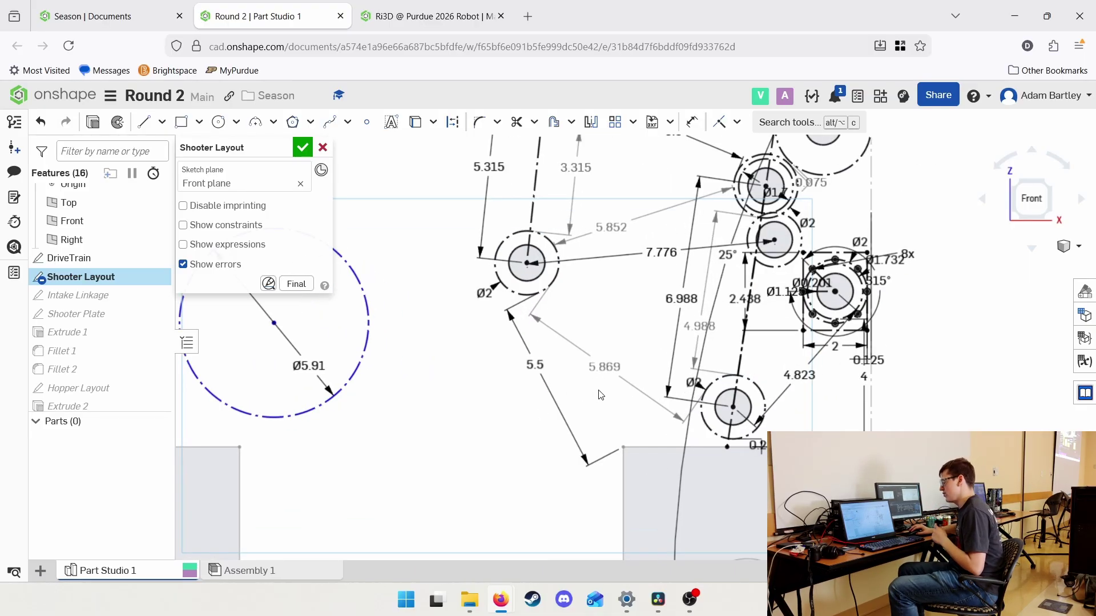
{"action": "scroll", "coordinate": [600, 395], "scroll_direction": "down", "scroll_amount": 1}
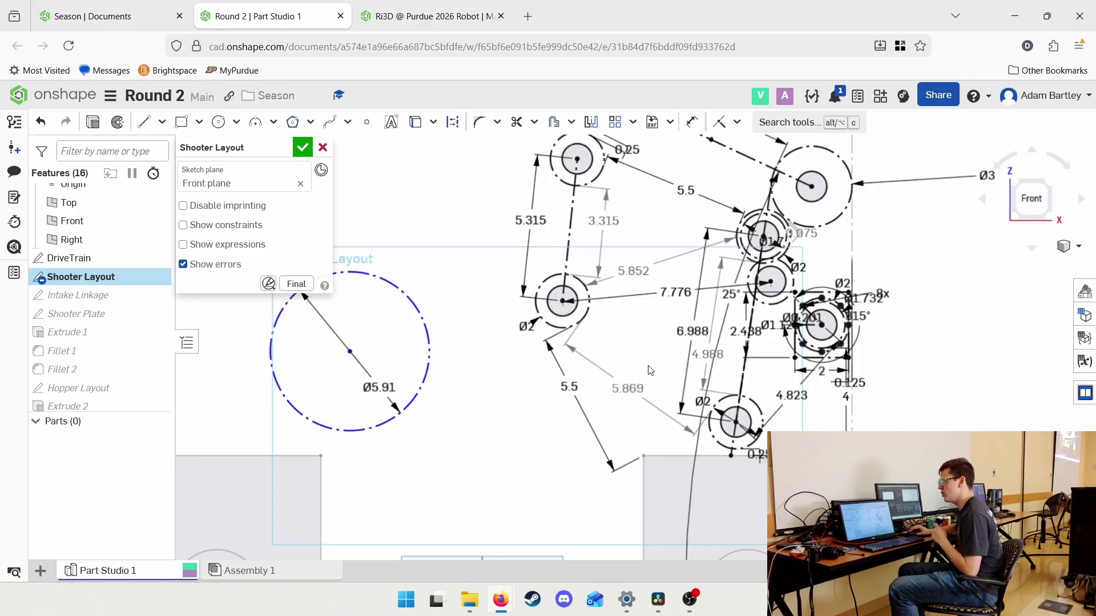
{"action": "mouse_move", "coordinate": [647, 365]}
{"action": "middle_mouse_down"}
{"action": "mouse_move", "coordinate": [633, 341]}
{"action": "mouse_move", "coordinate": [663, 386]}
{"action": "mouse_move", "coordinate": [653, 359]}
{"action": "middle_mouse_up"}
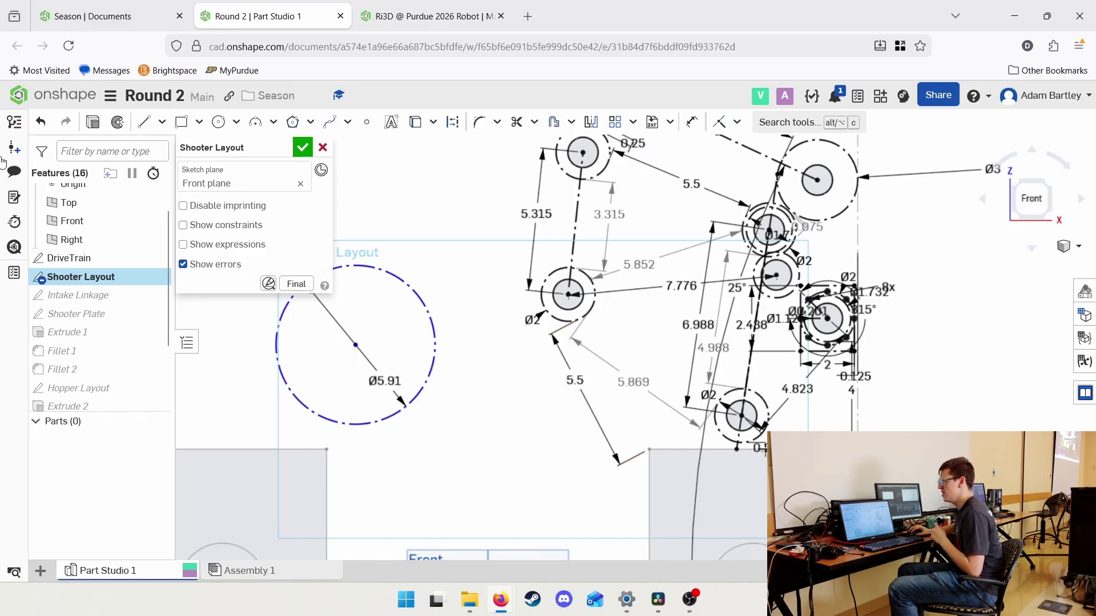
{"action": "left_click", "coordinate": [14, 172]}
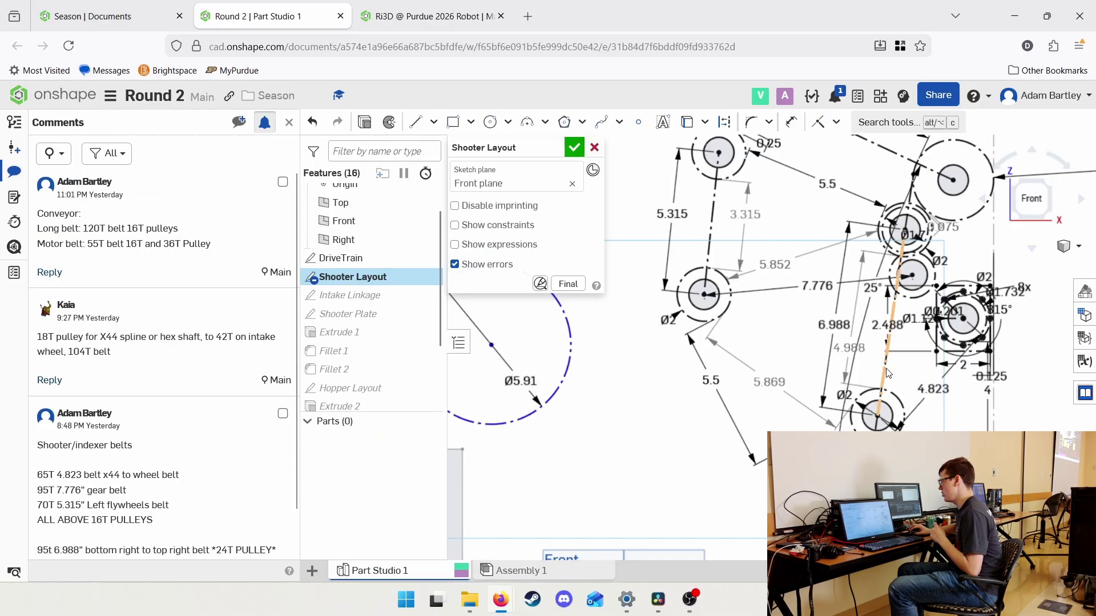
{"action": "mouse_move", "coordinate": [770, 383]}
{"action": "middle_mouse_down"}
{"action": "mouse_move", "coordinate": [632, 403]}
{"action": "mouse_move", "coordinate": [699, 425]}
{"action": "middle_mouse_up"}
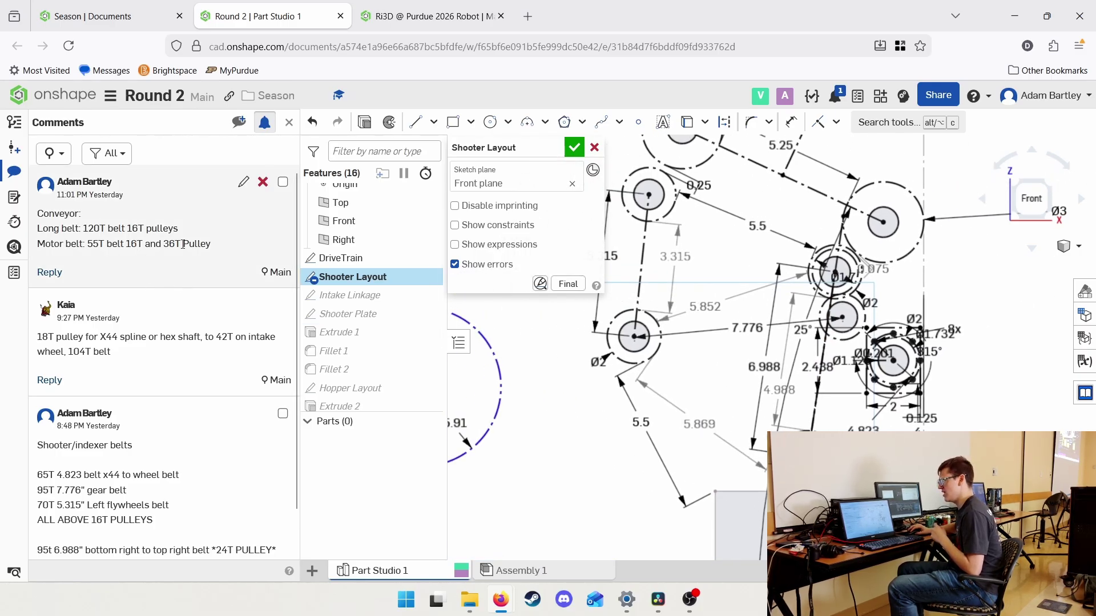
{"action": "scroll", "coordinate": [244, 251], "scroll_direction": "down", "scroll_amount": 1}
{"action": "scroll", "coordinate": [213, 290], "scroll_direction": "up", "scroll_amount": 1}
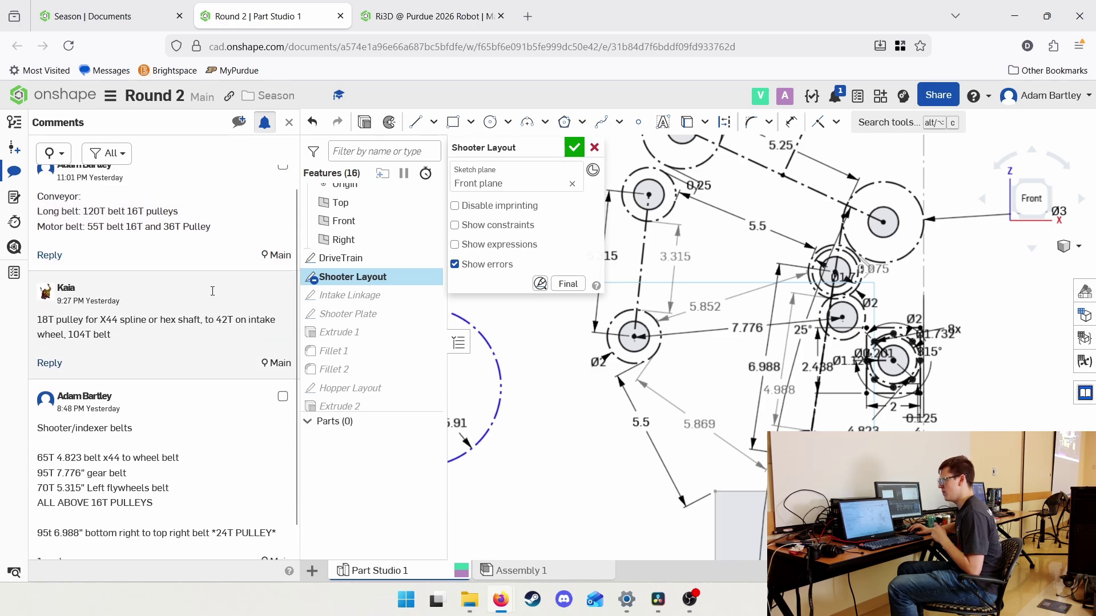
{"action": "scroll", "coordinate": [171, 287], "scroll_direction": "down", "scroll_amount": 1}
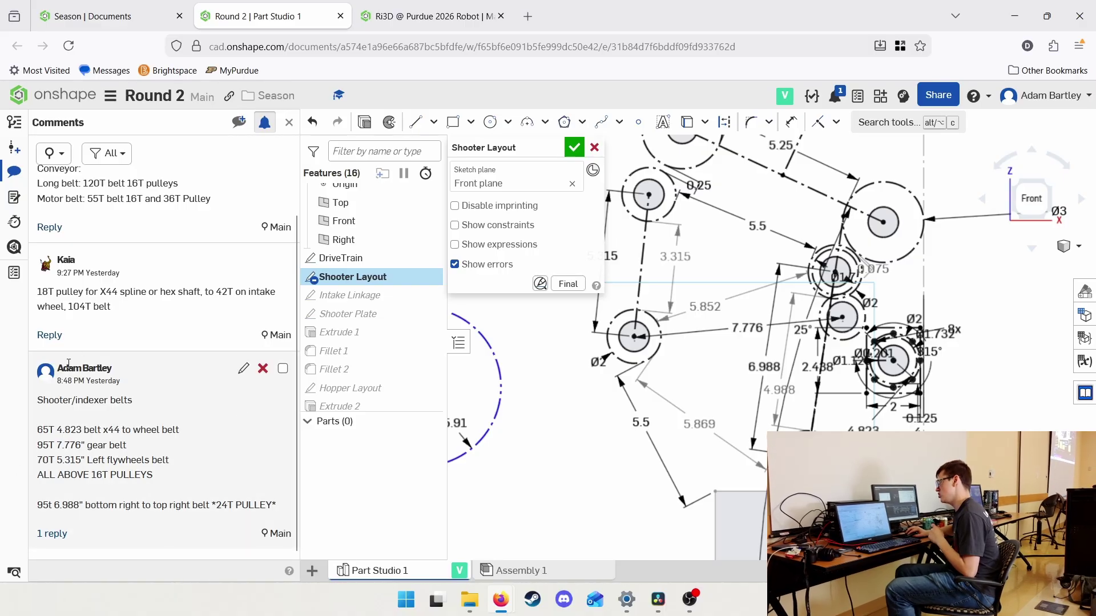
{"action": "left_click", "coordinate": [594, 148]}
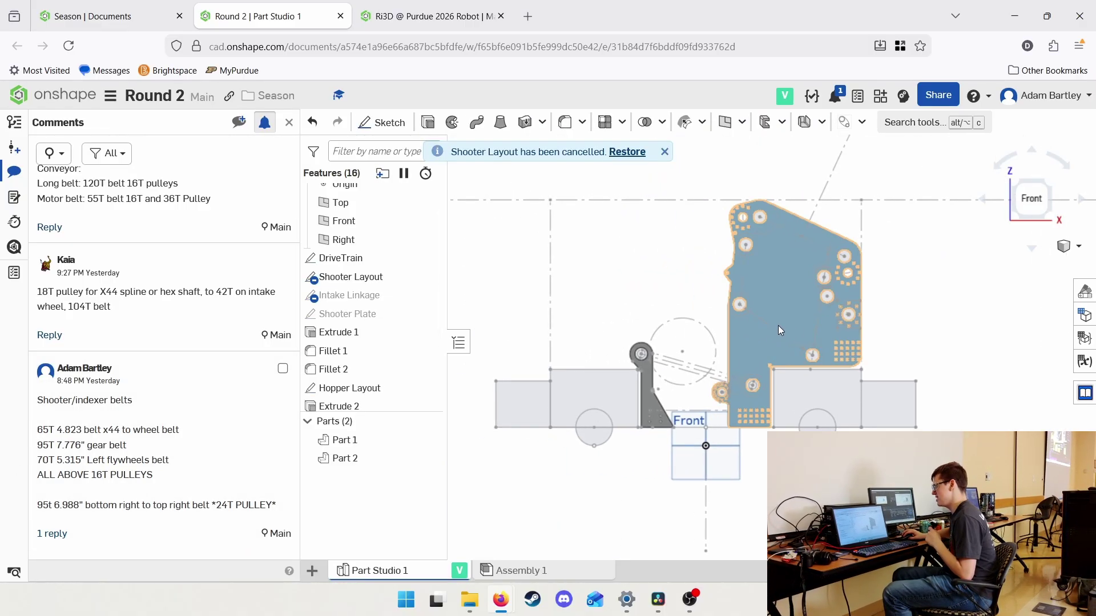
{"action": "scroll", "coordinate": [534, 211], "scroll_direction": "down", "scroll_amount": 1}
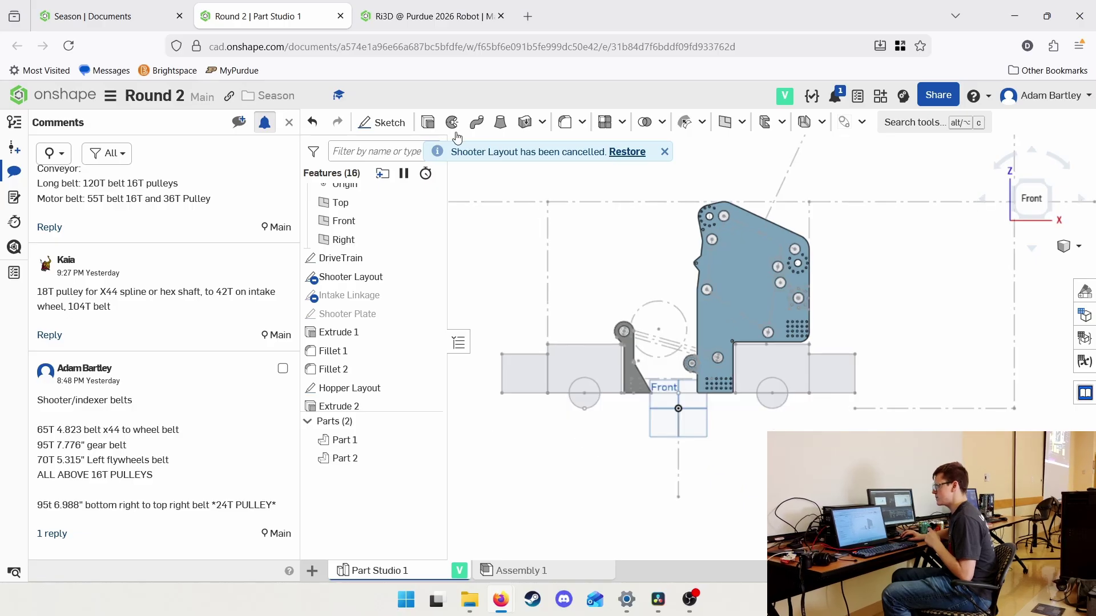
Switch to the Ri3D @ Purdue 2026 Robot main assembly and examine the two shooter plates from several angles.
{"action": "left_click", "coordinate": [436, 21]}
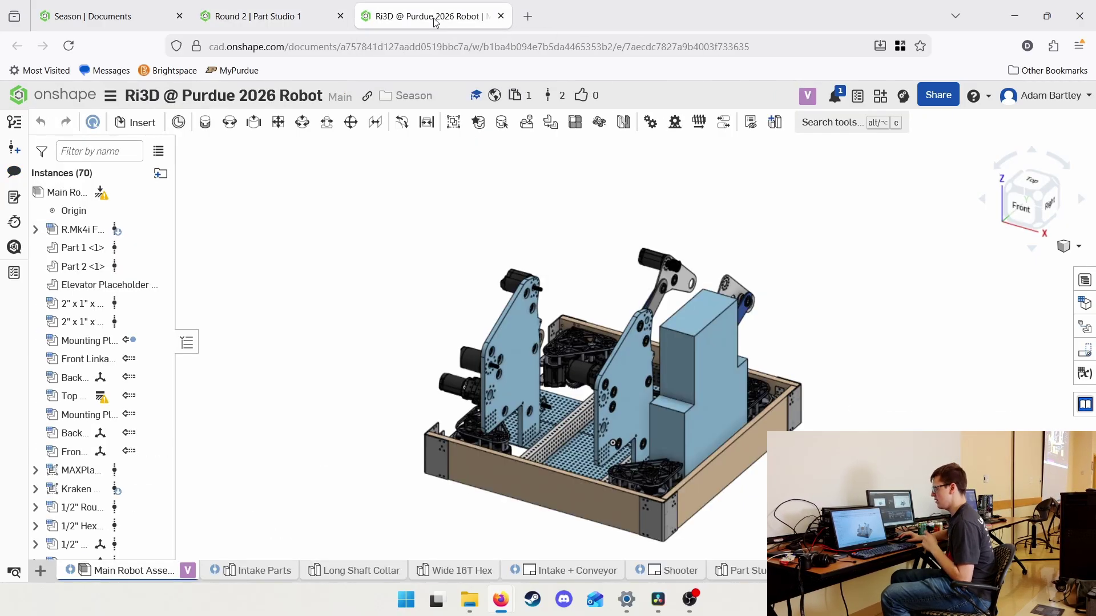
{"action": "scroll", "coordinate": [531, 240], "scroll_direction": "down", "scroll_amount": 3}
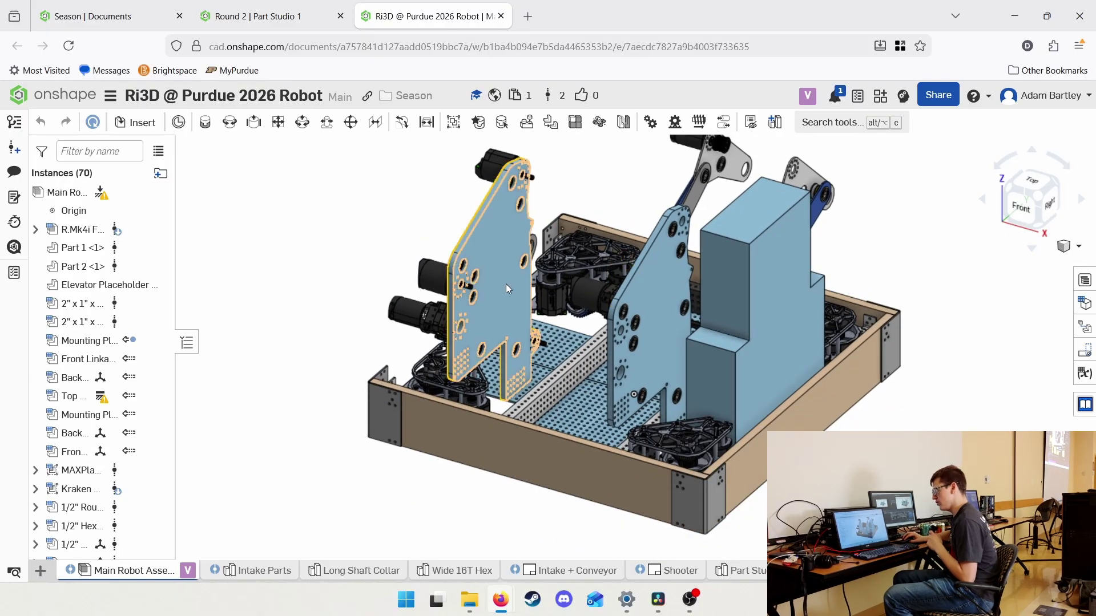
{"action": "scroll", "coordinate": [514, 283], "scroll_direction": "down", "scroll_amount": 5}
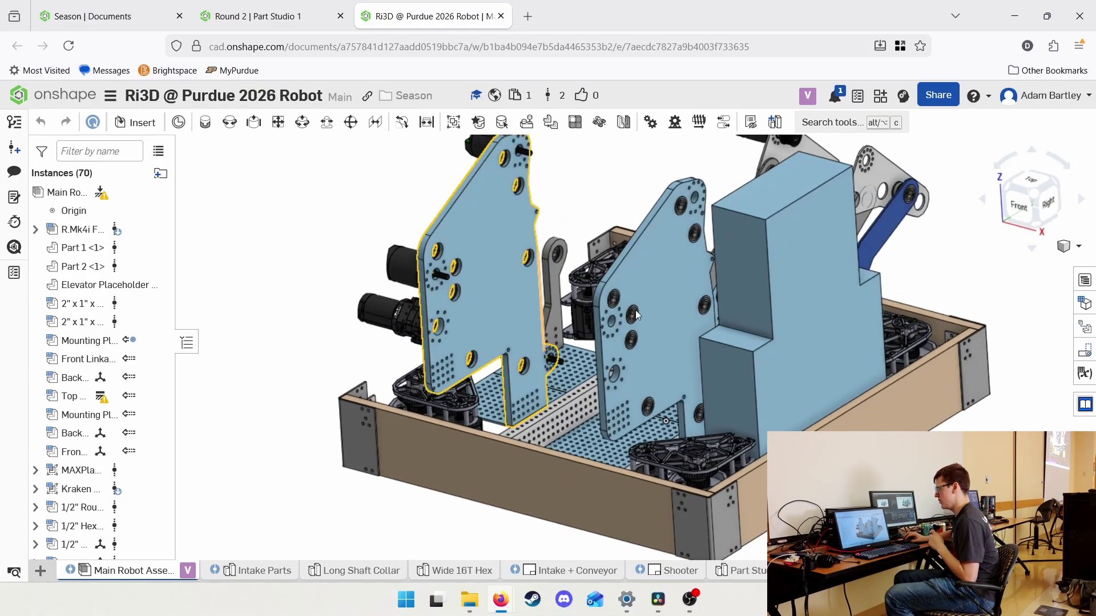
{"action": "scroll", "coordinate": [744, 244], "scroll_direction": "up", "scroll_amount": 3}
{"action": "right_click_drag", "start_coordinate": [743, 243], "coordinate": [624, 357]}
{"action": "middle_click_drag", "start_coordinate": [709, 440], "coordinate": [636, 303]}
Highlight both 2" x 1" tubes running along the perforated base plate, inspect their holes, and clear the selection.
{"action": "scroll", "coordinate": [723, 371], "scroll_direction": "down", "scroll_amount": 2}
{"action": "scroll", "coordinate": [649, 342], "scroll_direction": "down", "scroll_amount": 5}
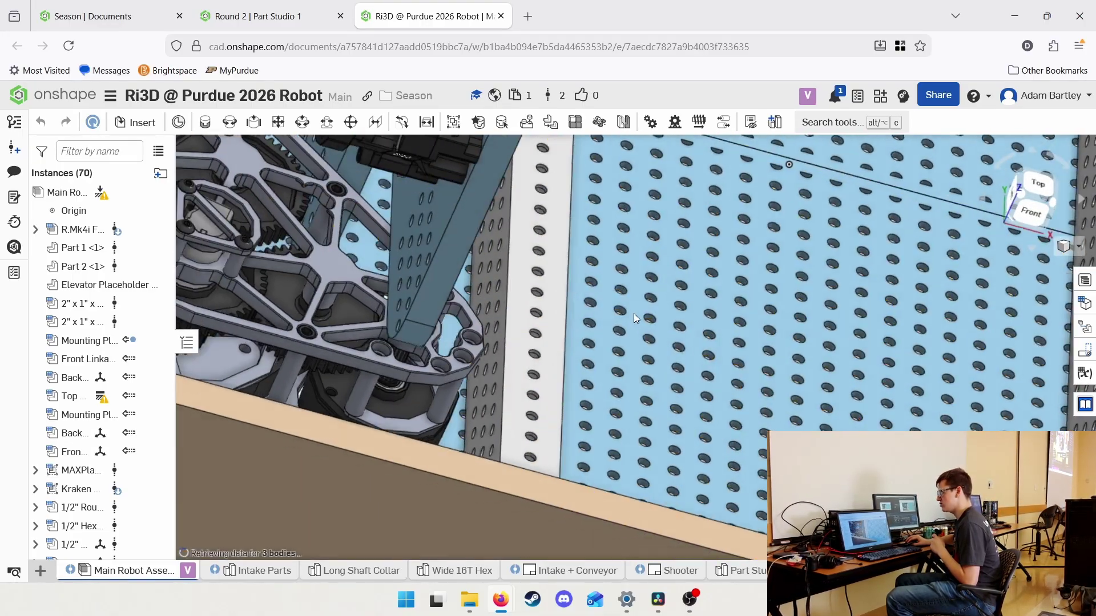
{"action": "scroll", "coordinate": [536, 286], "scroll_direction": "down", "scroll_amount": 5}
{"action": "left_click", "coordinate": [399, 318]}
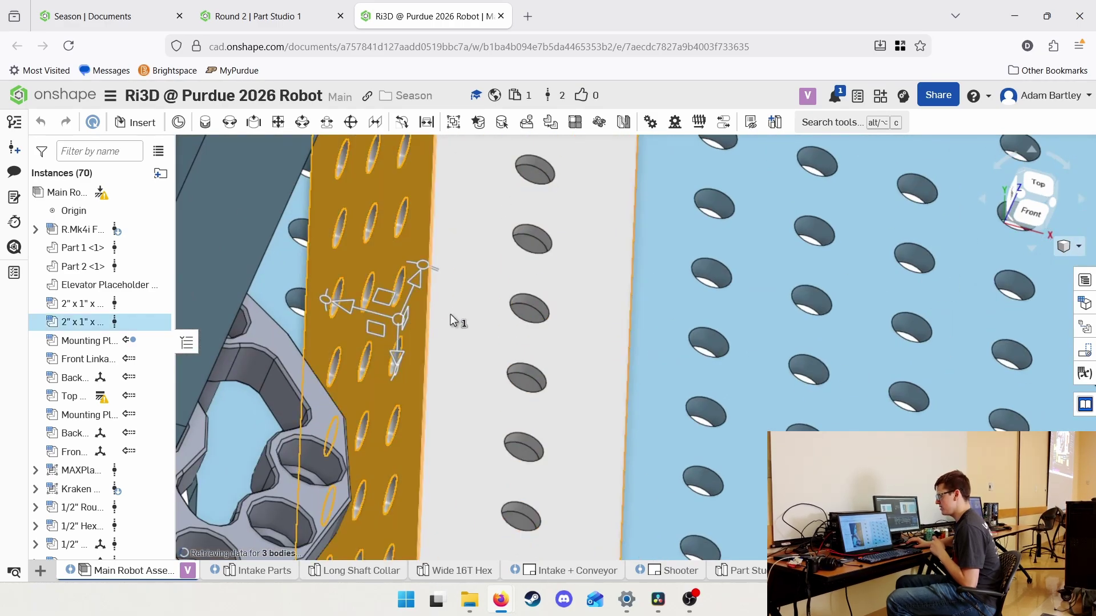
{"action": "scroll", "coordinate": [492, 315], "scroll_direction": "up", "scroll_amount": 6}
{"action": "scroll", "coordinate": [626, 297], "scroll_direction": "down", "scroll_amount": 10}
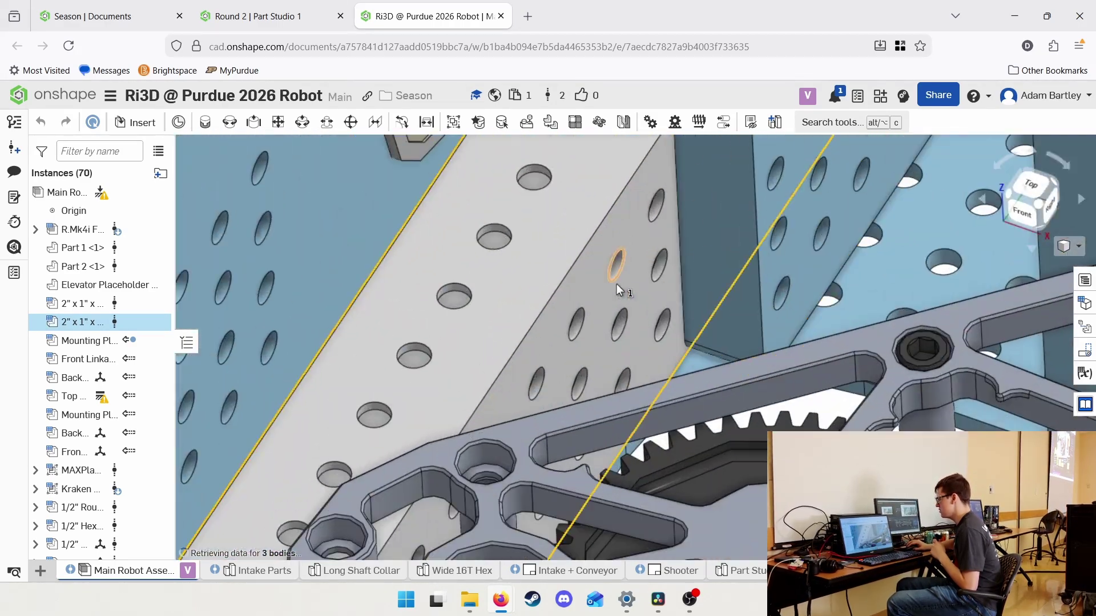
{"action": "scroll", "coordinate": [617, 289], "scroll_direction": "up", "scroll_amount": 2}
{"action": "left_click", "coordinate": [587, 296]}
{"action": "scroll", "coordinate": [590, 293], "scroll_direction": "up", "scroll_amount": 10}
{"action": "scroll", "coordinate": [742, 326], "scroll_direction": "up", "scroll_amount": 5}
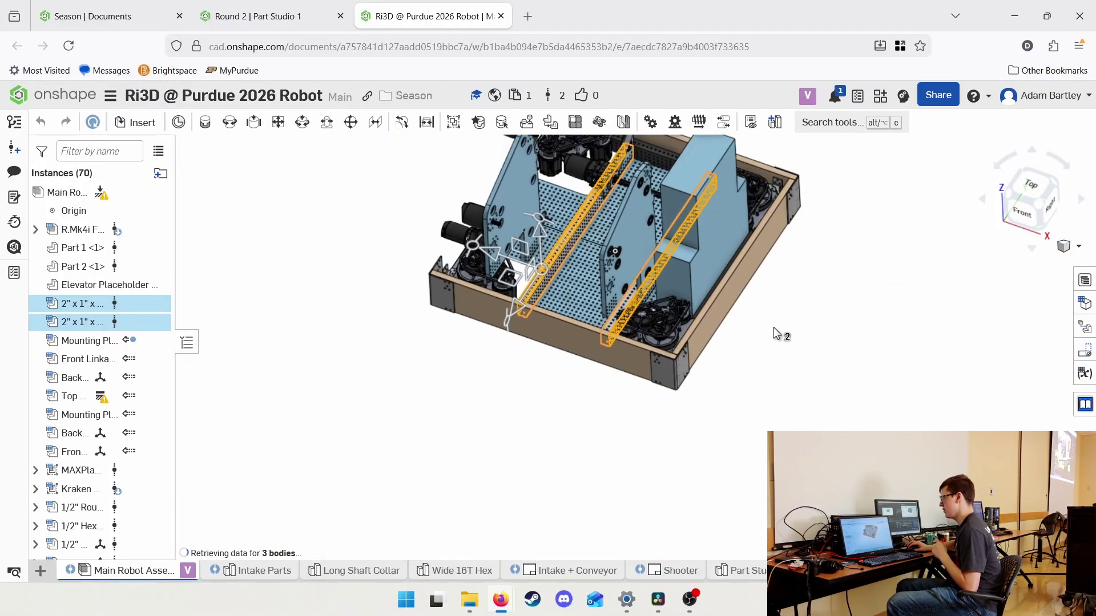
{"action": "right_click_drag", "start_coordinate": [778, 335], "coordinate": [791, 316]}
{"action": "left_click", "coordinate": [787, 334]}
Examine the perforated base plate and the shooter plate's lower mounting holes between the tube and the swerve module.
{"action": "scroll", "coordinate": [673, 293], "scroll_direction": "up", "scroll_amount": 2}
{"action": "middle_click_drag", "start_coordinate": [673, 293], "coordinate": [708, 425]}
{"action": "scroll", "coordinate": [709, 425], "scroll_direction": "down", "scroll_amount": 4}
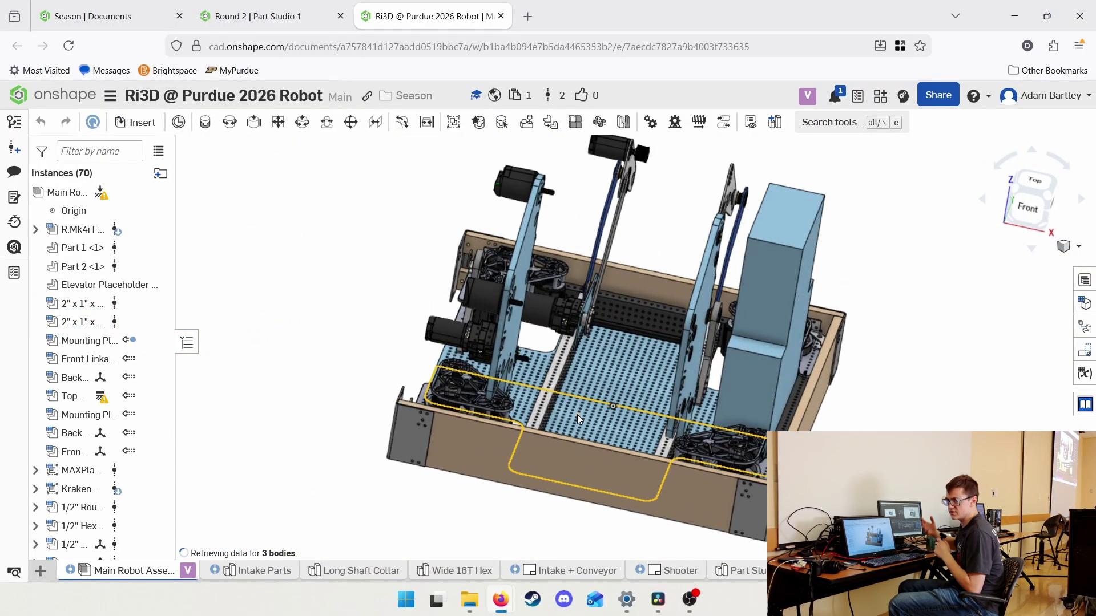
{"action": "scroll", "coordinate": [517, 402], "scroll_direction": "down", "scroll_amount": 3}
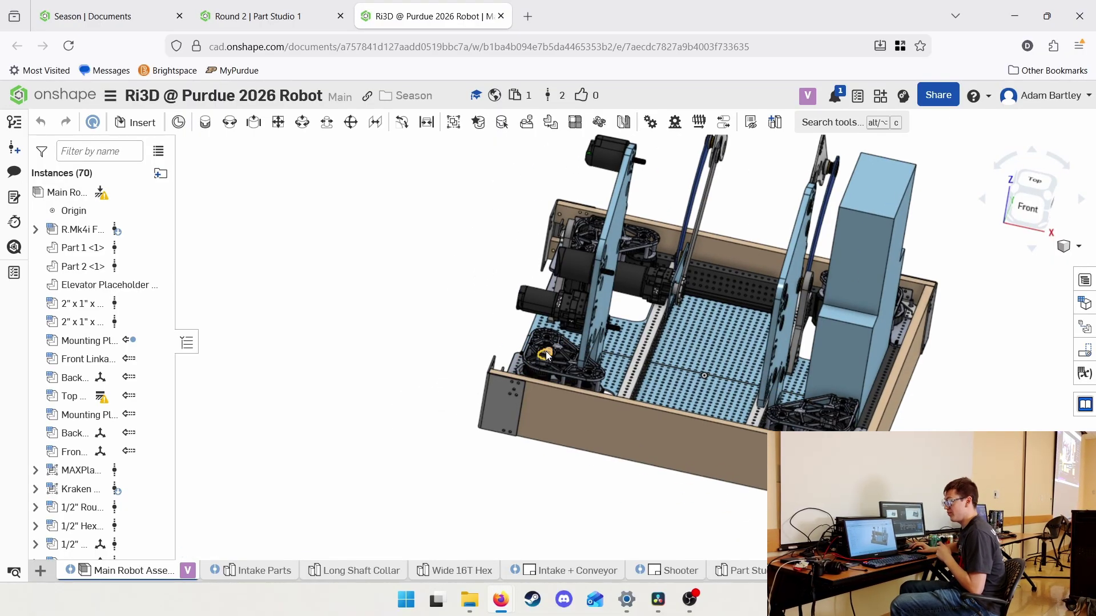
{"action": "right_click_drag", "start_coordinate": [628, 354], "coordinate": [609, 380]}
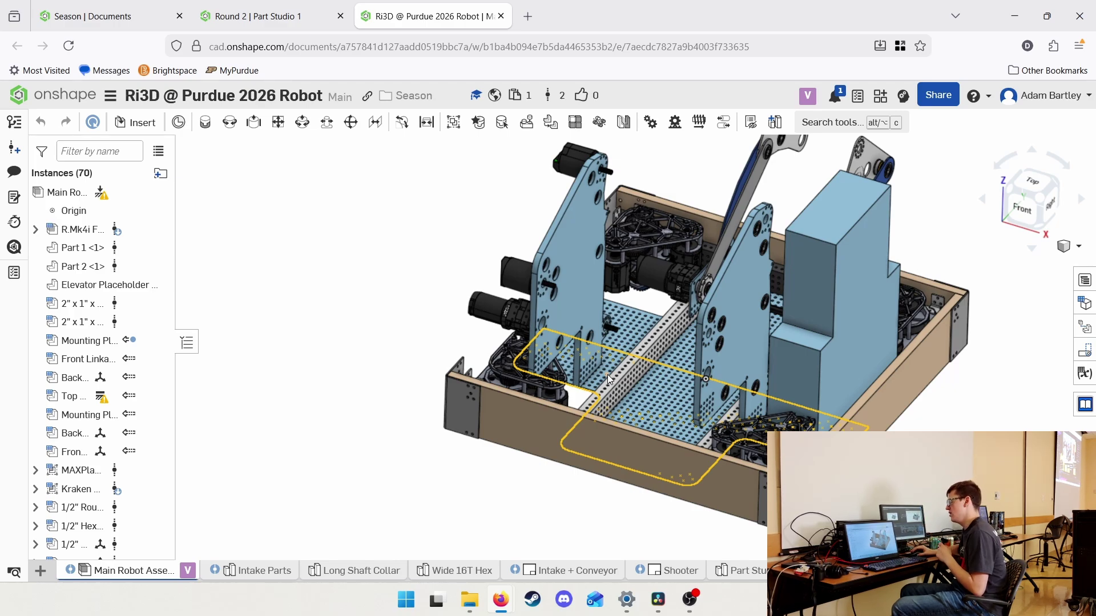
{"action": "mouse_move", "coordinate": [608, 375]}
{"action": "right_mouse_down"}
{"action": "mouse_move", "coordinate": [630, 392]}
{"action": "mouse_move", "coordinate": [617, 381]}
{"action": "right_mouse_up"}
{"action": "scroll", "coordinate": [599, 378], "scroll_direction": "up", "scroll_amount": 5}
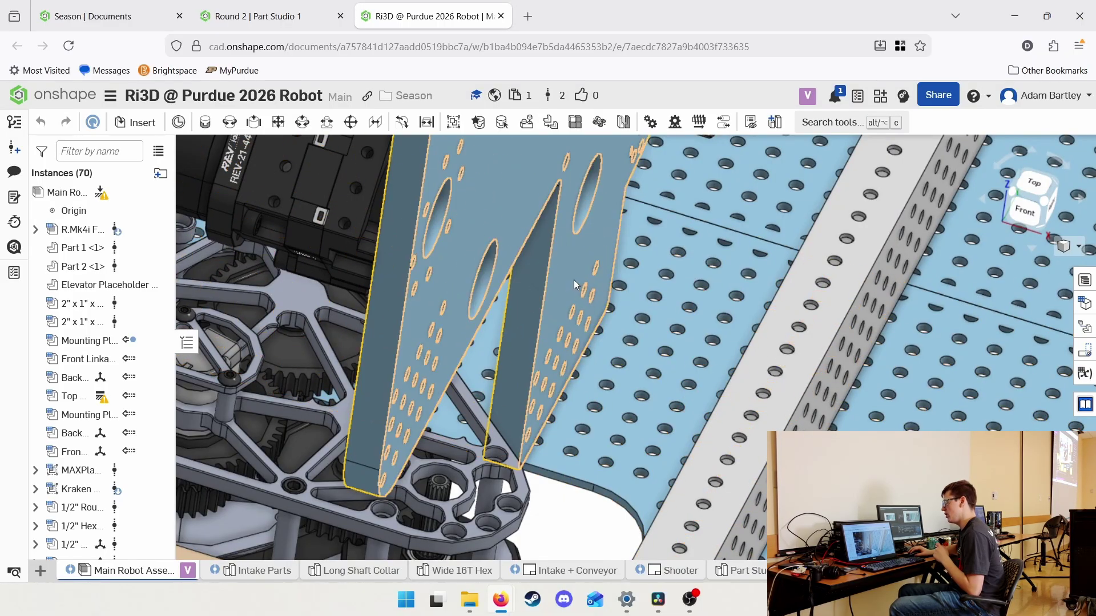
{"action": "scroll", "coordinate": [574, 280], "scroll_direction": "down", "scroll_amount": 4}
{"action": "middle_click_drag", "start_coordinate": [551, 323], "coordinate": [481, 371]}
{"action": "right_click_drag", "start_coordinate": [481, 371], "coordinate": [856, 268]}
{"action": "scroll", "coordinate": [900, 227], "scroll_direction": "down", "scroll_amount": 3}
{"action": "scroll", "coordinate": [740, 416], "scroll_direction": "up", "scroll_amount": 5}
{"action": "left_click", "coordinate": [742, 347]}
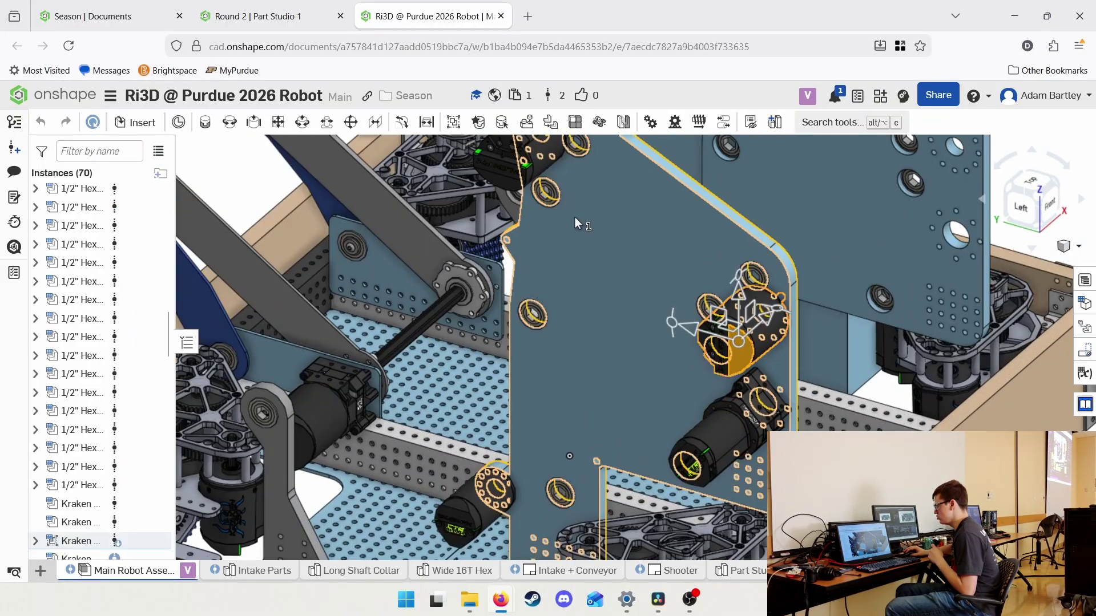
{"action": "left_click", "coordinate": [527, 121]}
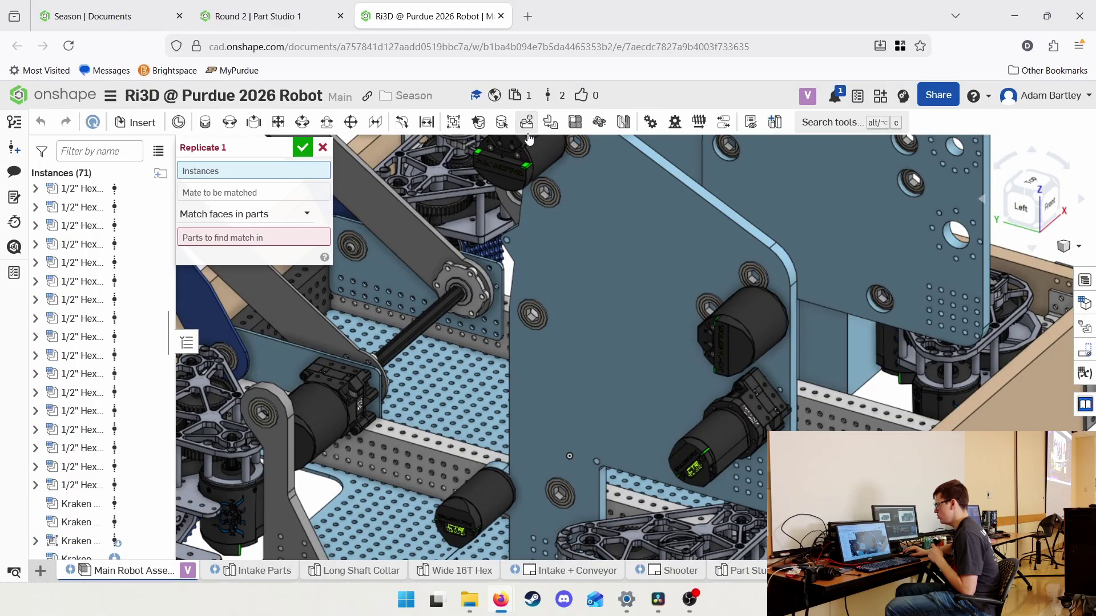
{"action": "left_click", "coordinate": [323, 148]}
Examine the Kraken motors on the shooter plate and beside the perforated base plate, and clear the selection.
{"action": "scroll", "coordinate": [563, 221], "scroll_direction": "down", "scroll_amount": 5}
{"action": "scroll", "coordinate": [746, 354], "scroll_direction": "up", "scroll_amount": 8}
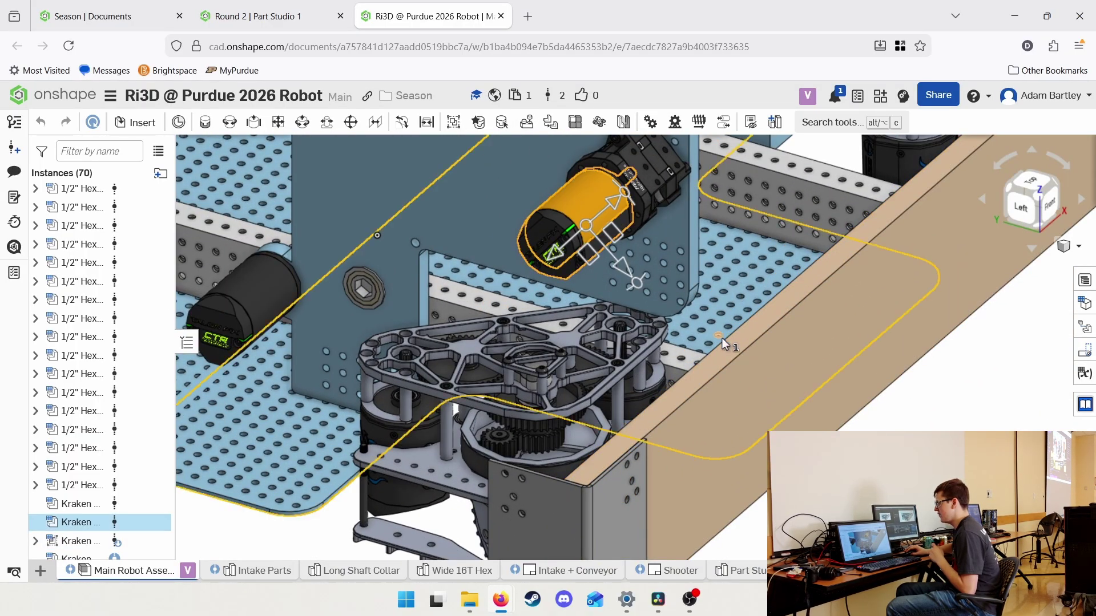
{"action": "scroll", "coordinate": [724, 340], "scroll_direction": "down", "scroll_amount": 4}
{"action": "scroll", "coordinate": [706, 283], "scroll_direction": "up", "scroll_amount": 7}
{"action": "scroll", "coordinate": [611, 286], "scroll_direction": "down", "scroll_amount": 2}
{"action": "middle_click_drag", "start_coordinate": [609, 283], "coordinate": [736, 251]}
{"action": "scroll", "coordinate": [614, 320], "scroll_direction": "down", "scroll_amount": 2}
{"action": "middle_click_drag", "start_coordinate": [615, 320], "coordinate": [807, 306]}
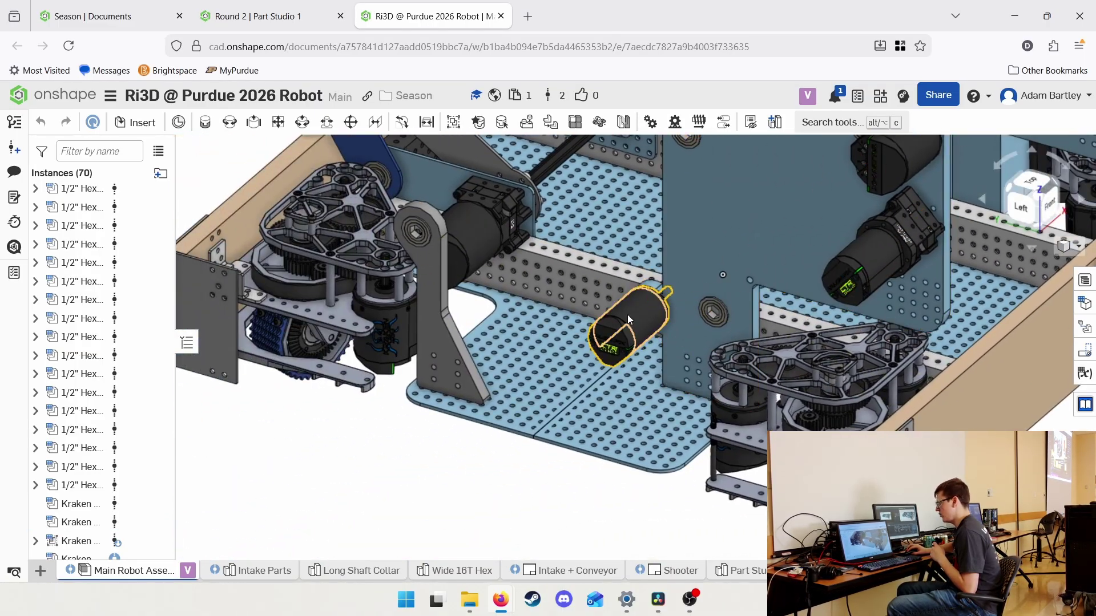
{"action": "left_click", "coordinate": [639, 317]}
{"action": "scroll", "coordinate": [520, 418], "scroll_direction": "down", "scroll_amount": 3}
{"action": "left_click", "coordinate": [520, 423]}
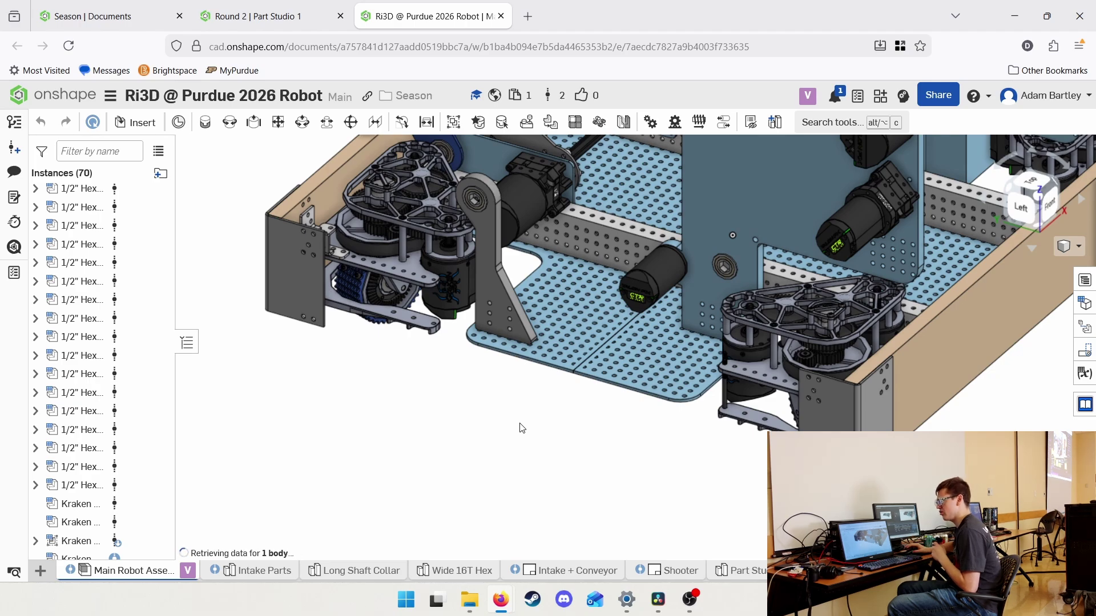
Examine the grey bearing bracket beside the swerve module up close and against the whole robot in the left side view.
{"action": "scroll", "coordinate": [521, 428], "scroll_direction": "down", "scroll_amount": 4}
{"action": "scroll", "coordinate": [445, 434], "scroll_direction": "up", "scroll_amount": 3}
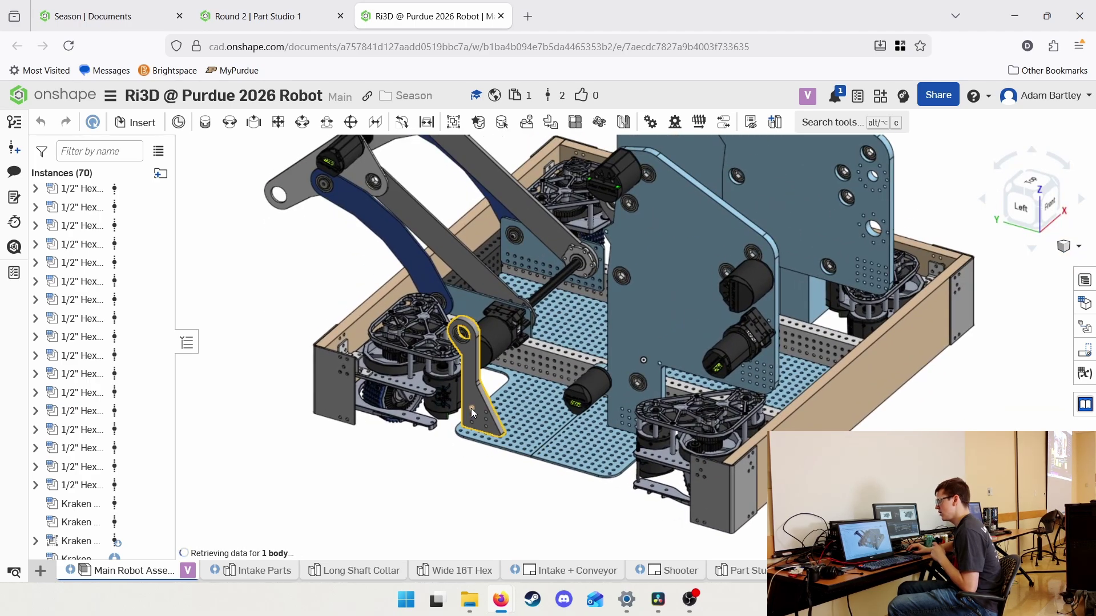
{"action": "scroll", "coordinate": [470, 409], "scroll_direction": "up", "scroll_amount": 3}
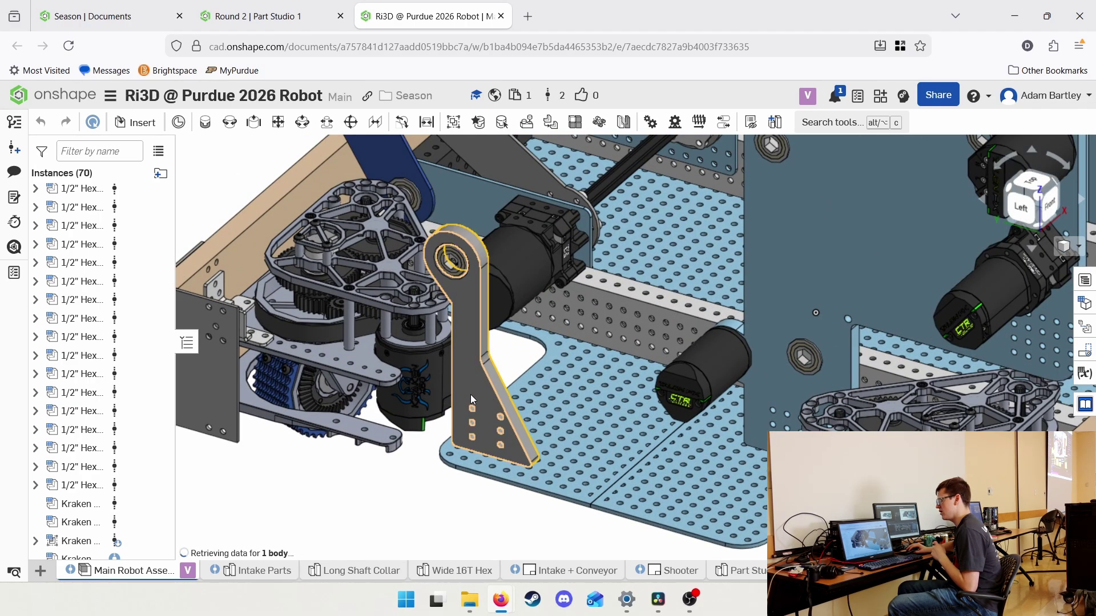
{"action": "left_click", "coordinate": [1024, 210]}
{"action": "scroll", "coordinate": [666, 370], "scroll_direction": "up", "scroll_amount": 3}
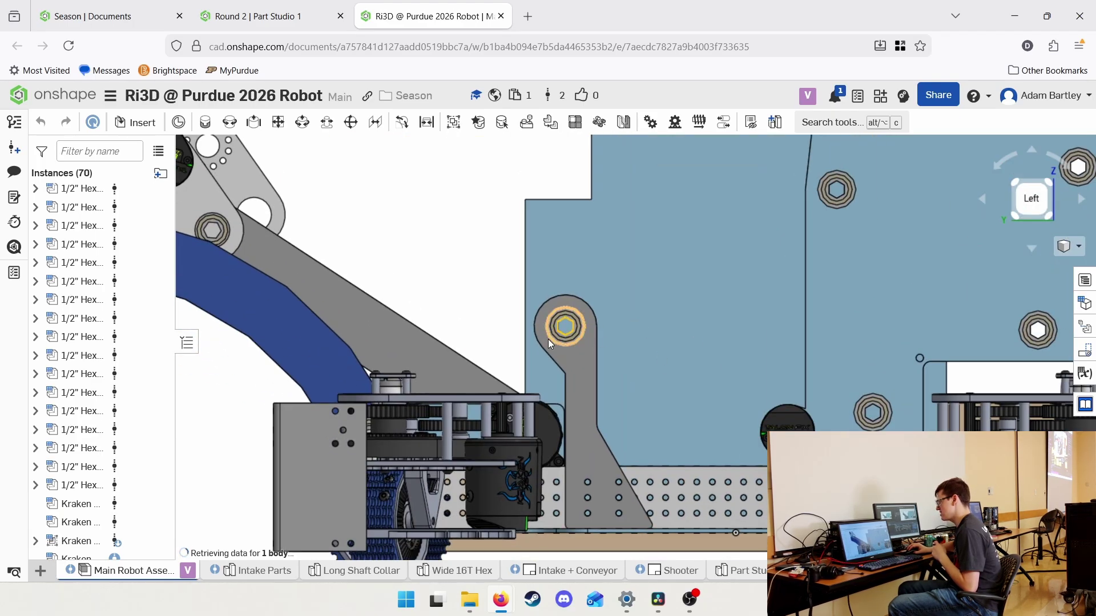
{"action": "scroll", "coordinate": [696, 344], "scroll_direction": "down", "scroll_amount": 3}
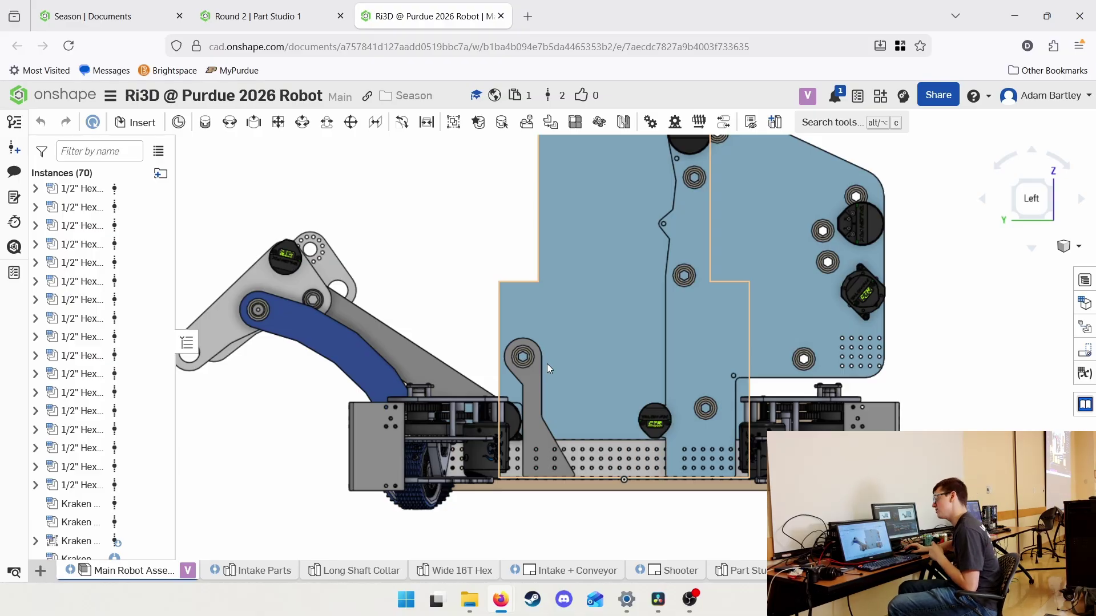
{"action": "scroll", "coordinate": [471, 341], "scroll_direction": "down", "scroll_amount": 5}
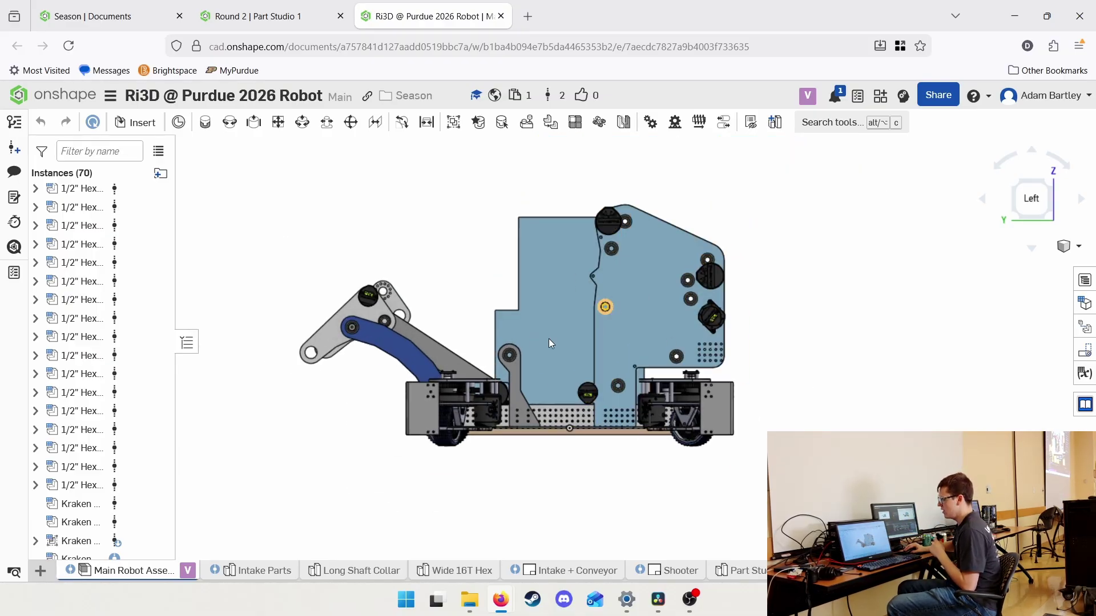
{"action": "scroll", "coordinate": [516, 263], "scroll_direction": "up", "scroll_amount": 2}
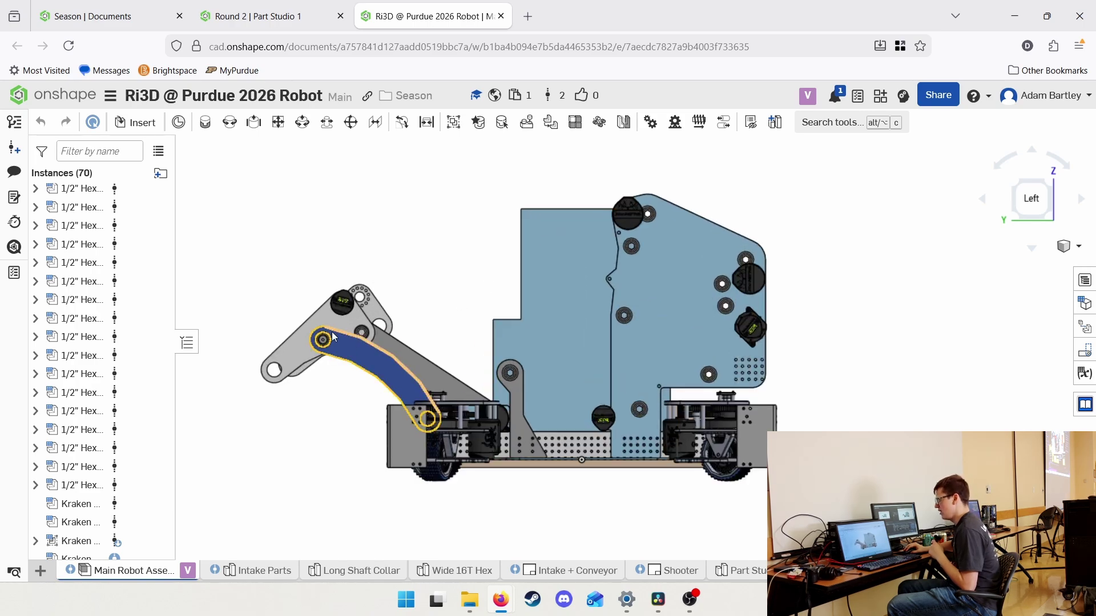
Move the far, loose intake end plate off its linkage arms toward the shooter, and view the separated plate at an angle.
{"action": "left_click", "coordinate": [314, 323]}
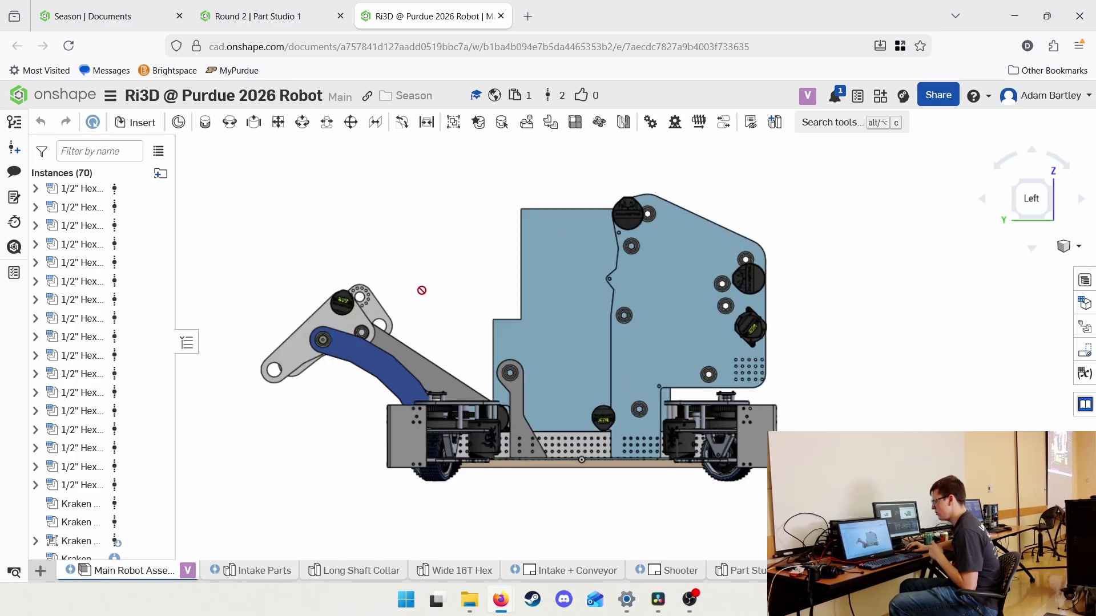
{"action": "left_click_drag", "start_coordinate": [331, 316], "coordinate": [433, 283]}
{"action": "scroll", "coordinate": [295, 348], "scroll_direction": "up", "scroll_amount": 2}
{"action": "middle_click_drag", "start_coordinate": [311, 349], "coordinate": [418, 359]}
{"action": "right_click_drag", "start_coordinate": [592, 308], "coordinate": [597, 336]}
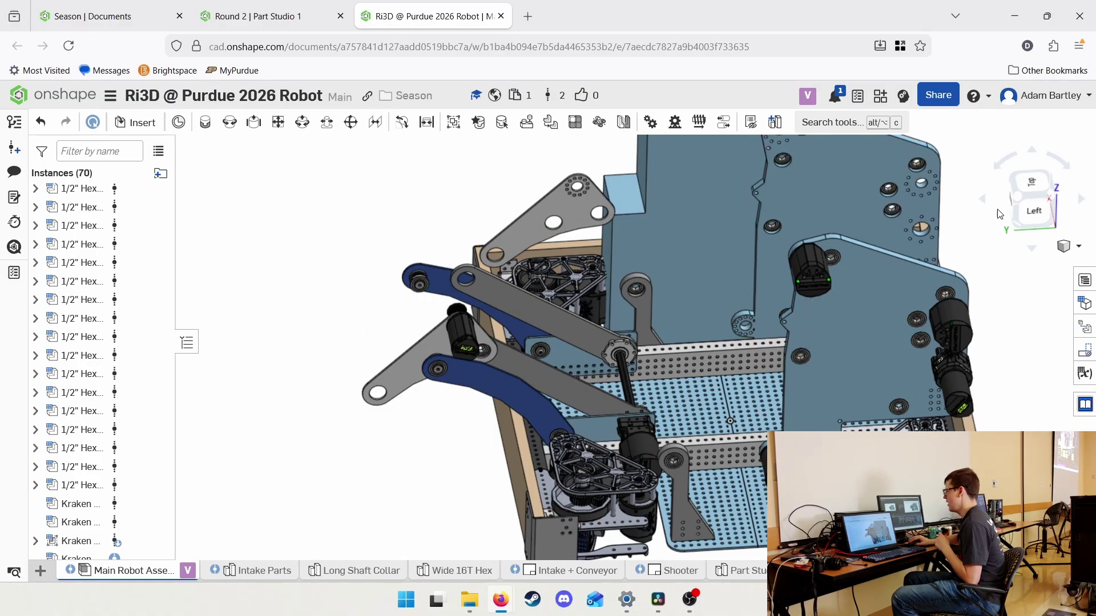
Examine the intake linkage from the left side, and inspect the motor and pulley on the near end plate.
{"action": "left_click", "coordinate": [1035, 213]}
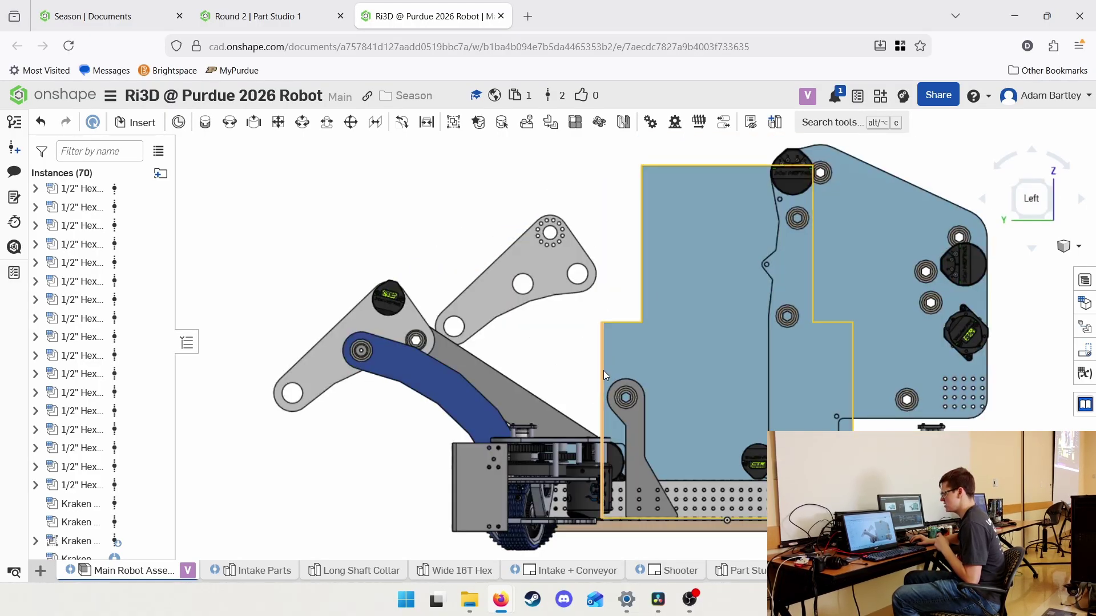
{"action": "middle_click_drag", "start_coordinate": [708, 268], "coordinate": [760, 262]}
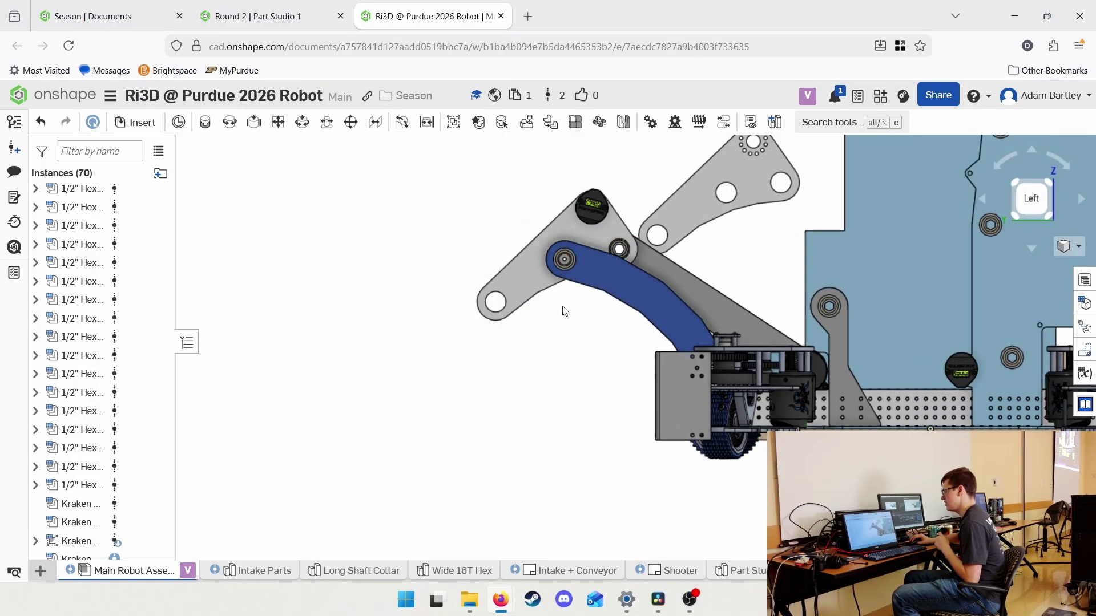
{"action": "scroll", "coordinate": [417, 370], "scroll_direction": "up", "scroll_amount": 1}
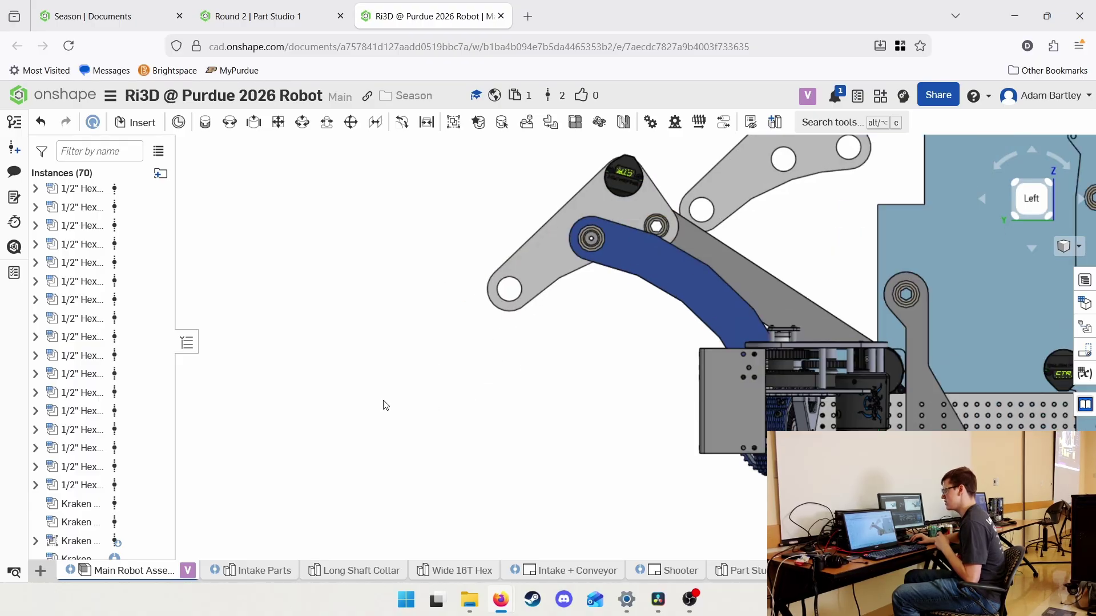
{"action": "right_click_drag", "start_coordinate": [432, 443], "coordinate": [612, 369]}
{"action": "scroll", "coordinate": [628, 376], "scroll_direction": "up", "scroll_amount": 4}
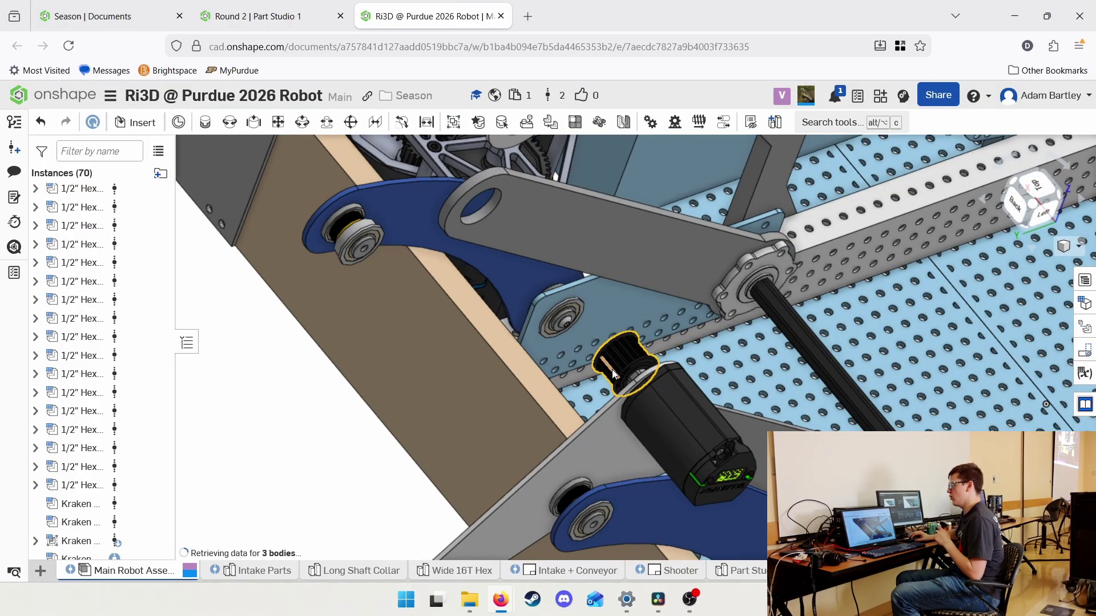
{"action": "mouse_move", "coordinate": [695, 426]}
{"action": "middle_mouse_down"}
{"action": "mouse_move", "coordinate": [686, 378]}
{"action": "mouse_move", "coordinate": [706, 419]}
{"action": "middle_mouse_up"}
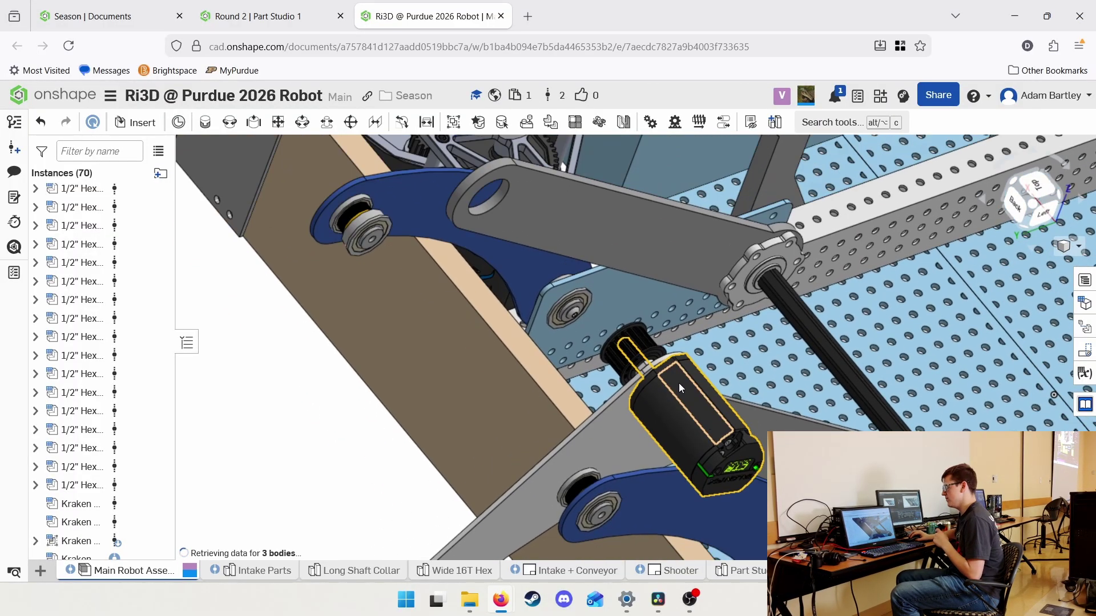
{"action": "scroll", "coordinate": [677, 381], "scroll_direction": "down", "scroll_amount": 1}
{"action": "right_click_drag", "start_coordinate": [672, 377], "coordinate": [660, 393]}
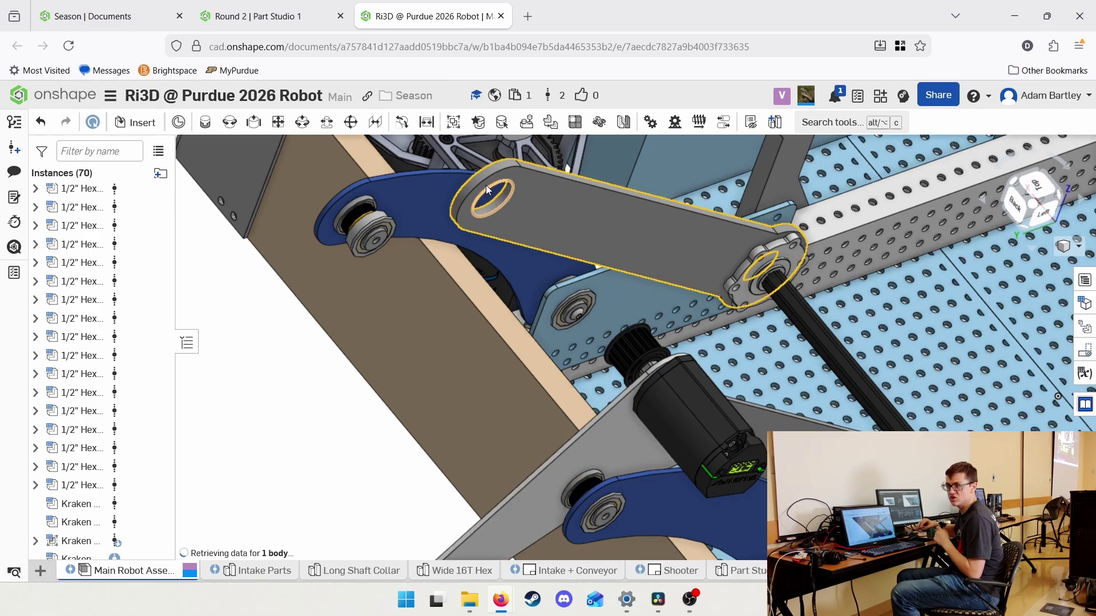
Examine how the grey and blue intake arms and the long hex shaft sit over the frame rail and base plate.
{"action": "scroll", "coordinate": [571, 333], "scroll_direction": "down", "scroll_amount": 5}
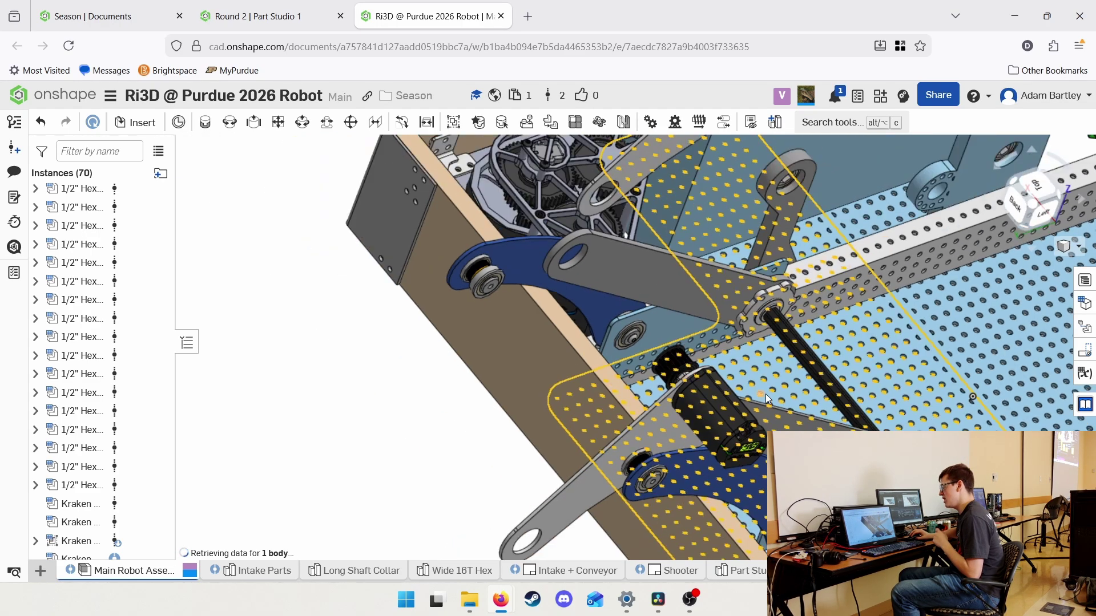
{"action": "middle_click_drag", "start_coordinate": [531, 364], "coordinate": [495, 325]}
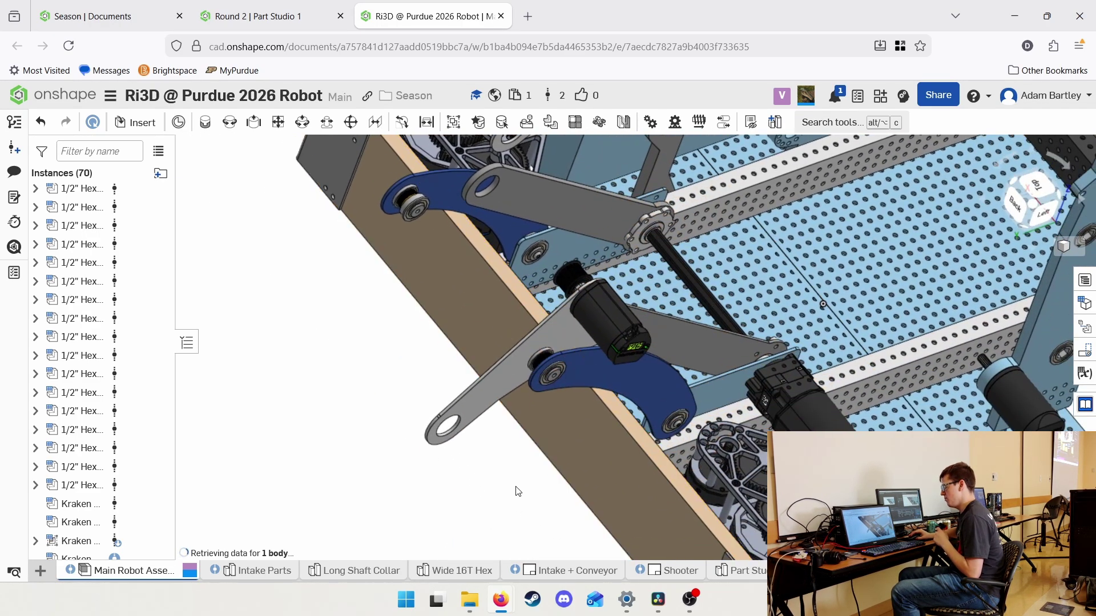
{"action": "right_click_drag", "start_coordinate": [515, 486], "coordinate": [499, 478]}
{"action": "scroll", "coordinate": [501, 483], "scroll_direction": "down", "scroll_amount": 4}
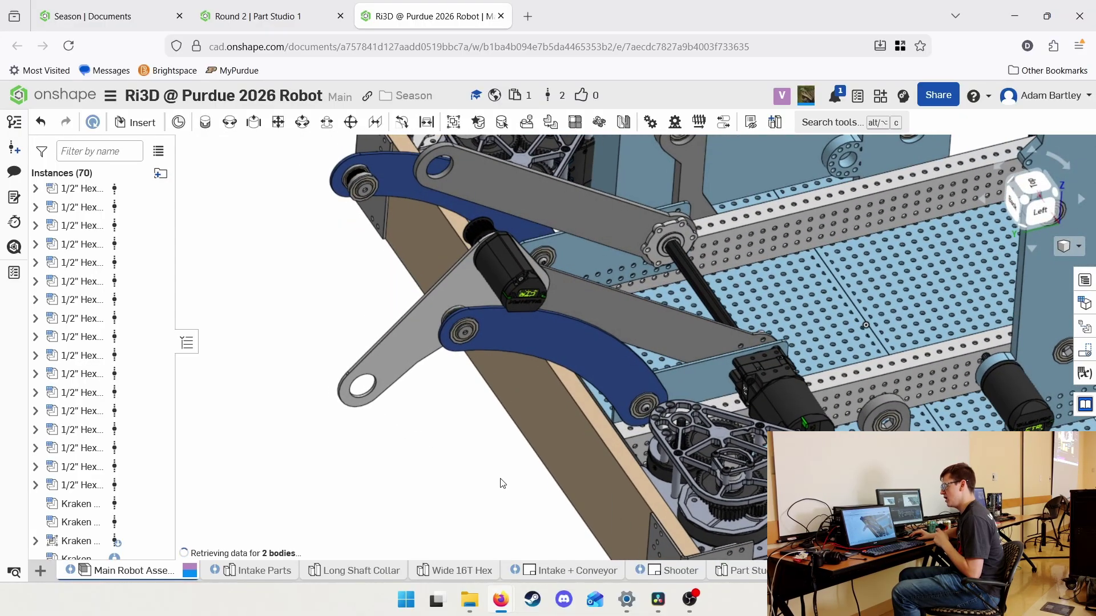
{"action": "scroll", "coordinate": [500, 483], "scroll_direction": "down", "scroll_amount": 1}
{"action": "right_click_drag", "start_coordinate": [501, 483], "coordinate": [491, 479]}
{"action": "key", "text": "Left"}
{"action": "key", "text": "Left"}
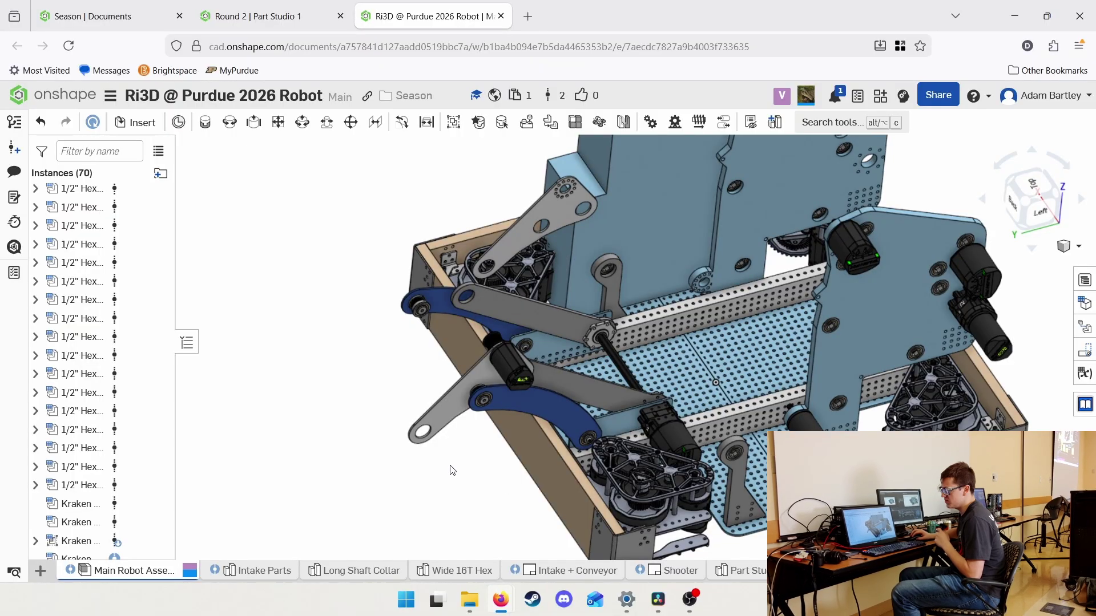
Examine both shooter plates, their motors and the elevator placeholder from above the left side.
{"action": "right_click_drag", "start_coordinate": [450, 465], "coordinate": [540, 332]}
{"action": "key", "text": "Left"}
{"action": "key", "text": "Left"}
{"action": "key", "text": "Left"}
{"action": "middle_click_drag", "start_coordinate": [540, 331], "coordinate": [377, 390]}
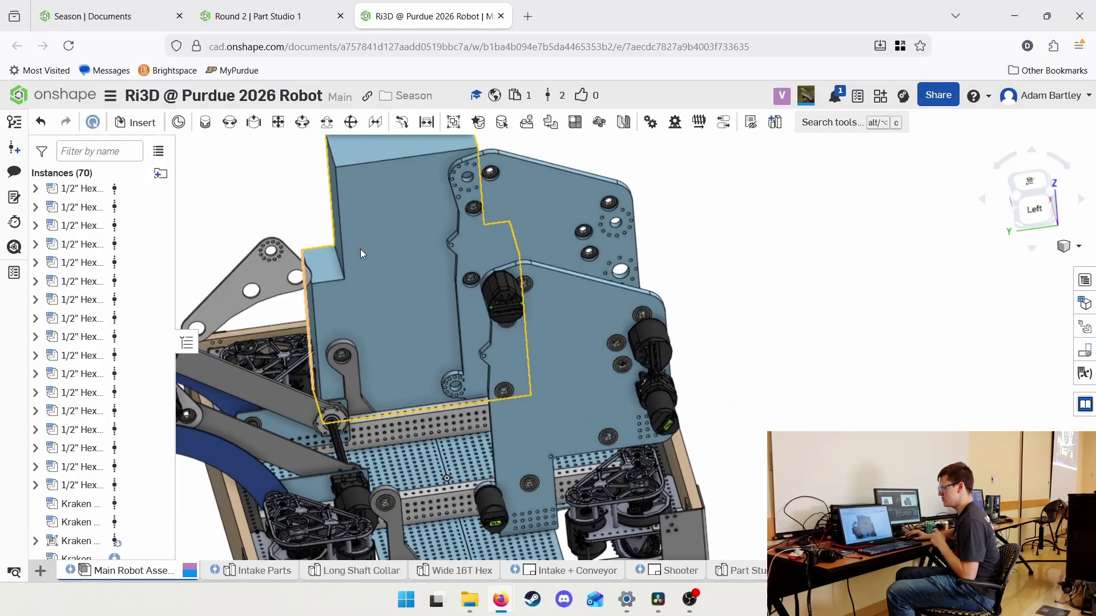
{"action": "right_click_drag", "start_coordinate": [436, 395], "coordinate": [410, 389]}
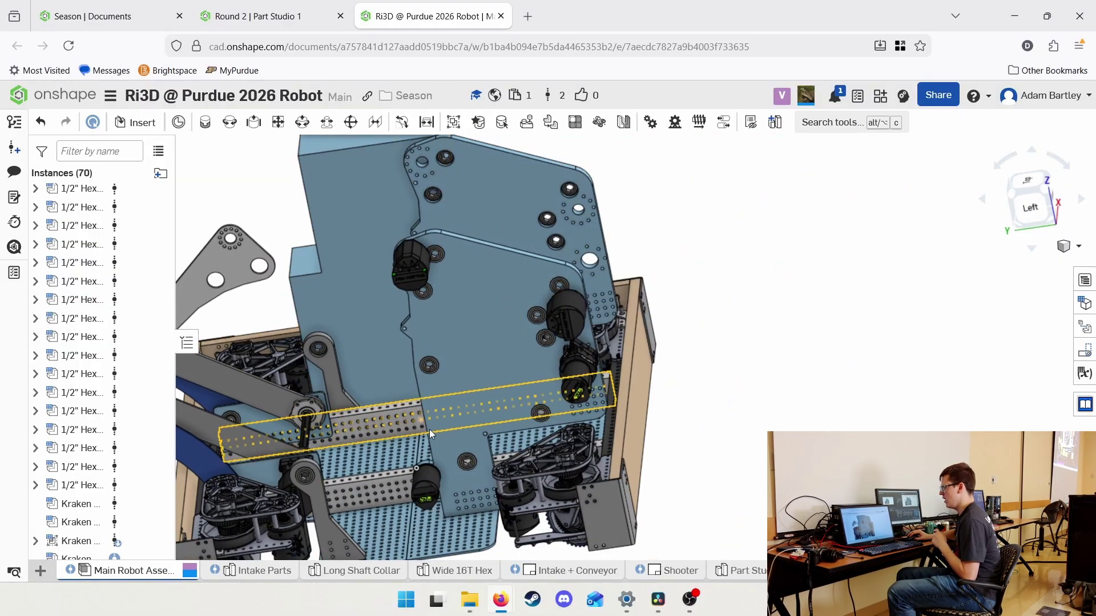
{"action": "middle_click_drag", "start_coordinate": [529, 432], "coordinate": [536, 500]}
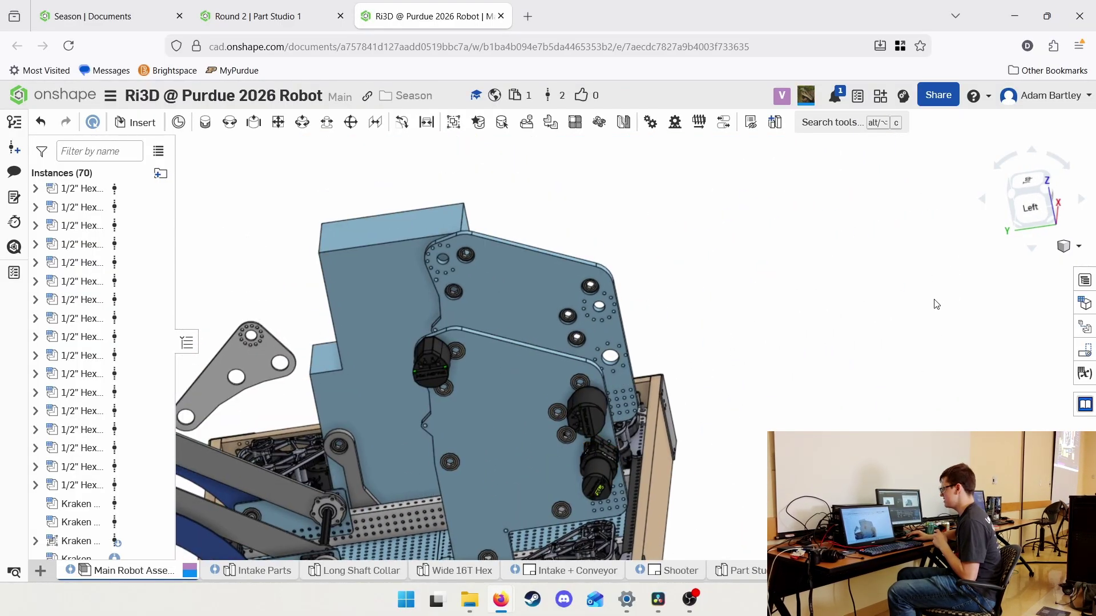
Inspect the shooter plate's outline, bearing holes and motor positions in the left side view.
{"action": "left_click", "coordinate": [1024, 211]}
{"action": "scroll", "coordinate": [533, 309], "scroll_direction": "down", "scroll_amount": 3}
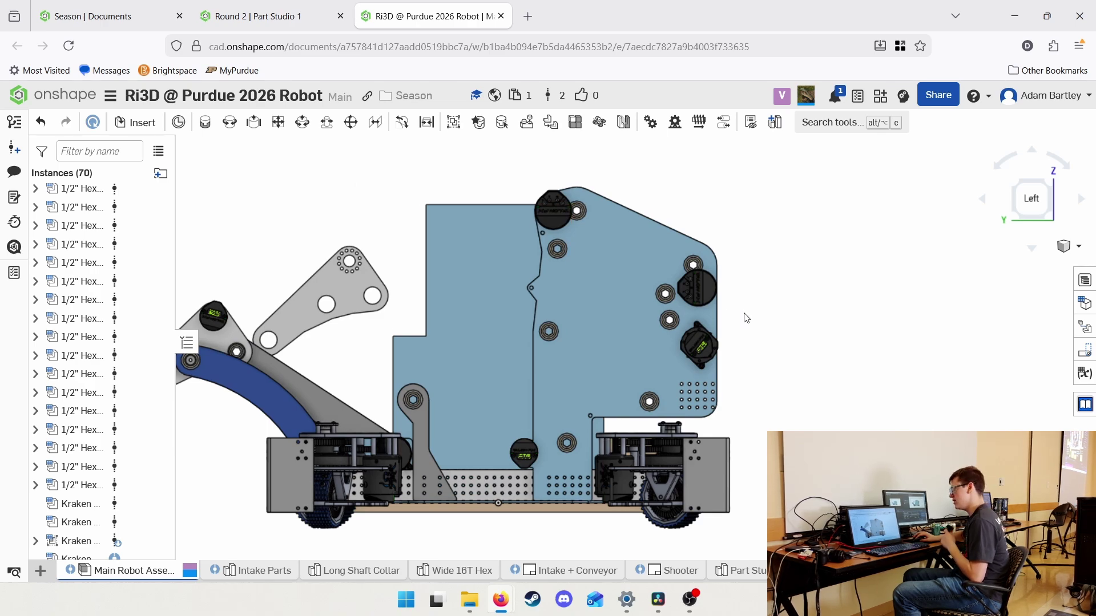
{"action": "scroll", "coordinate": [660, 222], "scroll_direction": "up", "scroll_amount": 6}
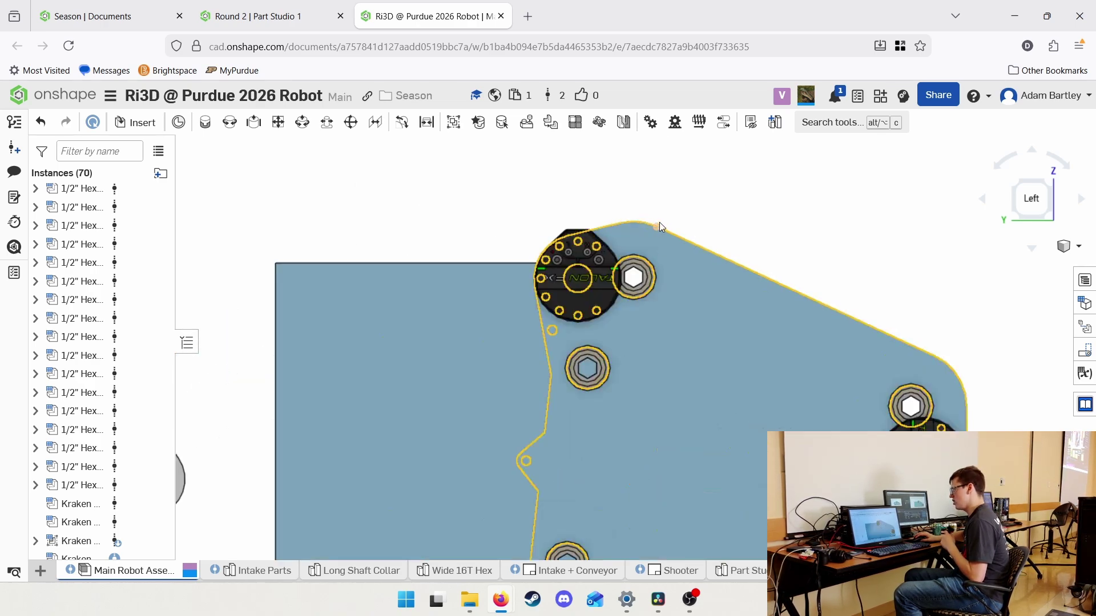
{"action": "scroll", "coordinate": [742, 240], "scroll_direction": "down", "scroll_amount": 4}
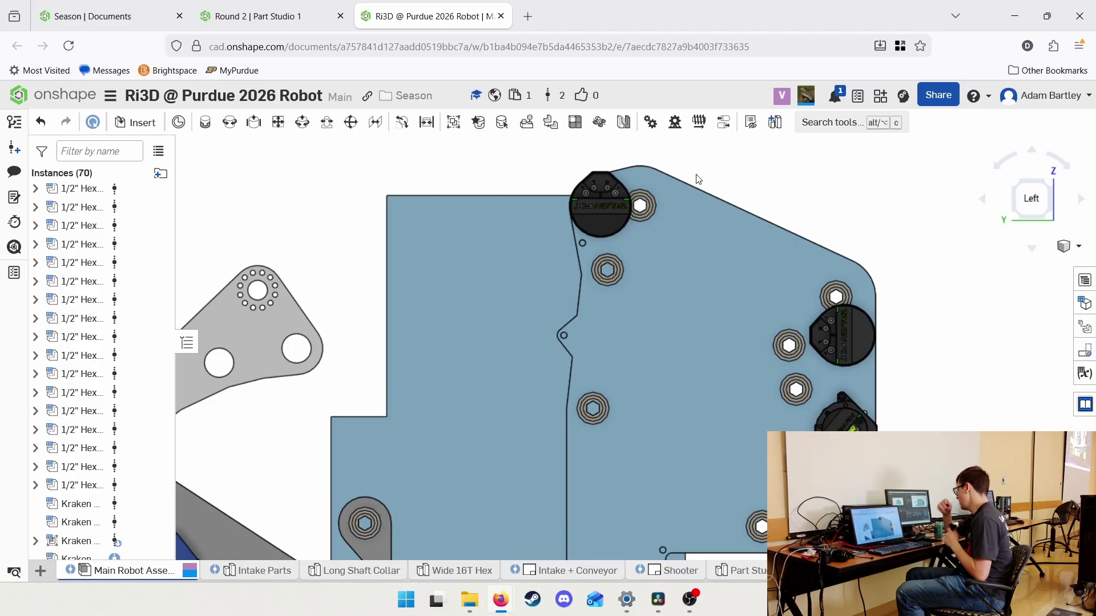
{"action": "scroll", "coordinate": [691, 280], "scroll_direction": "down", "scroll_amount": 3}
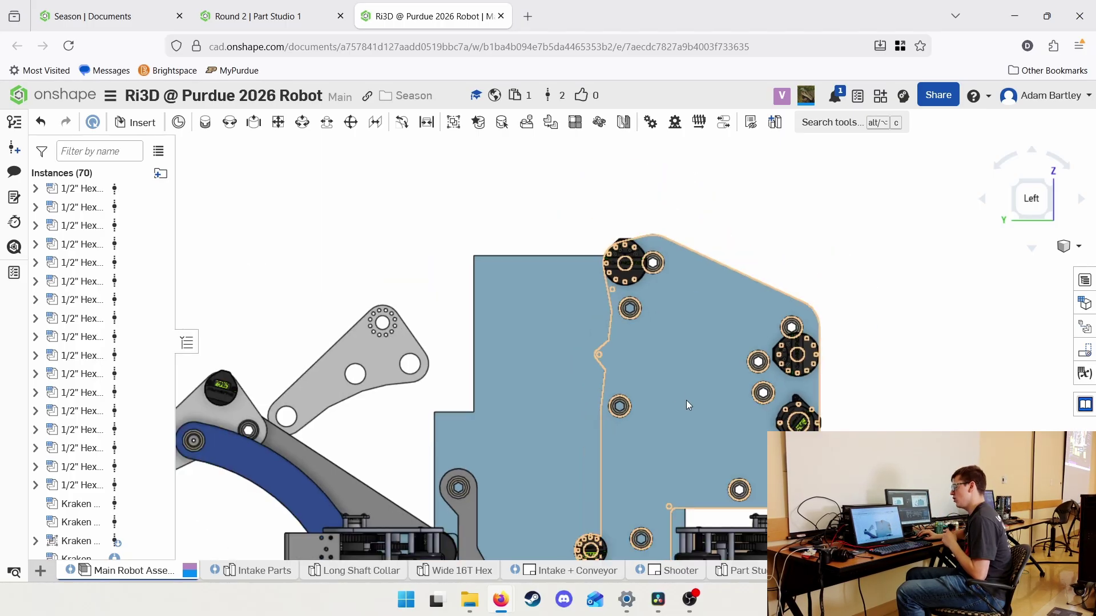
{"action": "scroll", "coordinate": [696, 340], "scroll_direction": "down", "scroll_amount": 2}
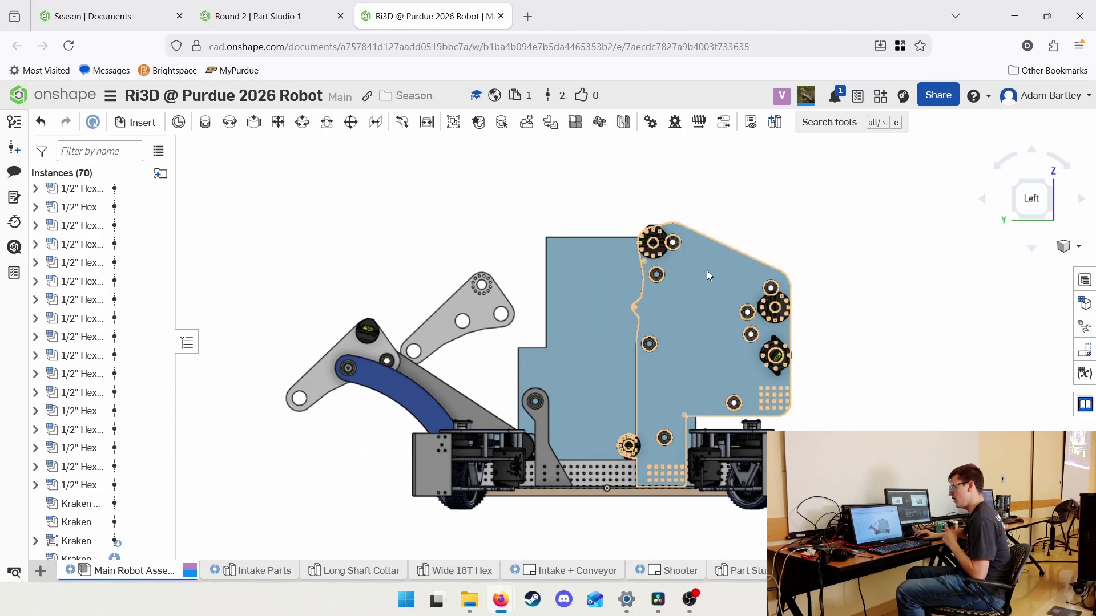
{"action": "middle_click_drag", "start_coordinate": [674, 342], "coordinate": [522, 431]}
{"action": "scroll", "coordinate": [482, 379], "scroll_direction": "up", "scroll_amount": 1}
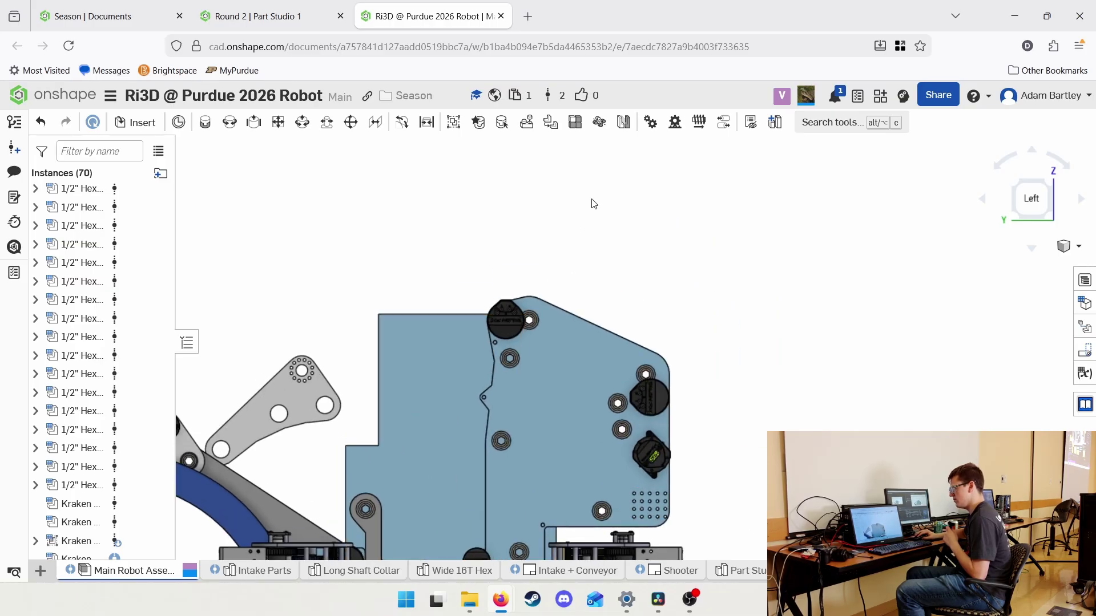
Review the whole robot's side profile, and examine the shooter plates and elevator placeholder from the right side.
{"action": "scroll", "coordinate": [590, 203], "scroll_direction": "down", "scroll_amount": 2}
{"action": "middle_click_drag", "start_coordinate": [586, 210], "coordinate": [613, 154]}
{"action": "scroll", "coordinate": [581, 273], "scroll_direction": "down", "scroll_amount": 1}
{"action": "scroll", "coordinate": [581, 273], "scroll_direction": "up", "scroll_amount": 1}
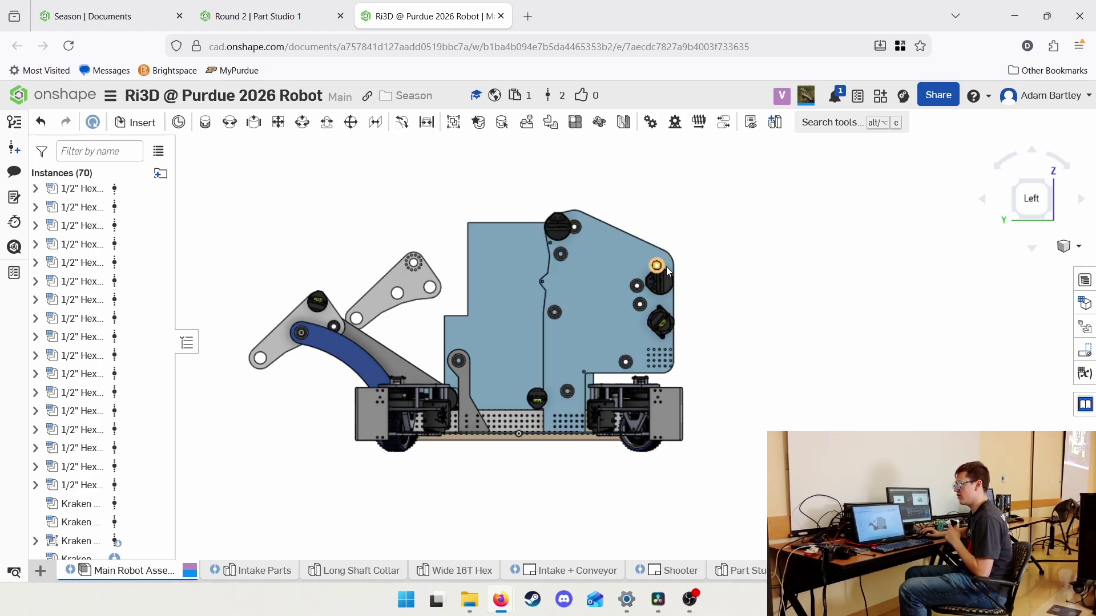
{"action": "middle_click_drag", "start_coordinate": [794, 313], "coordinate": [896, 332]}
{"action": "scroll", "coordinate": [871, 363], "scroll_direction": "up", "scroll_amount": 1}
{"action": "scroll", "coordinate": [899, 332], "scroll_direction": "down", "scroll_amount": 1}
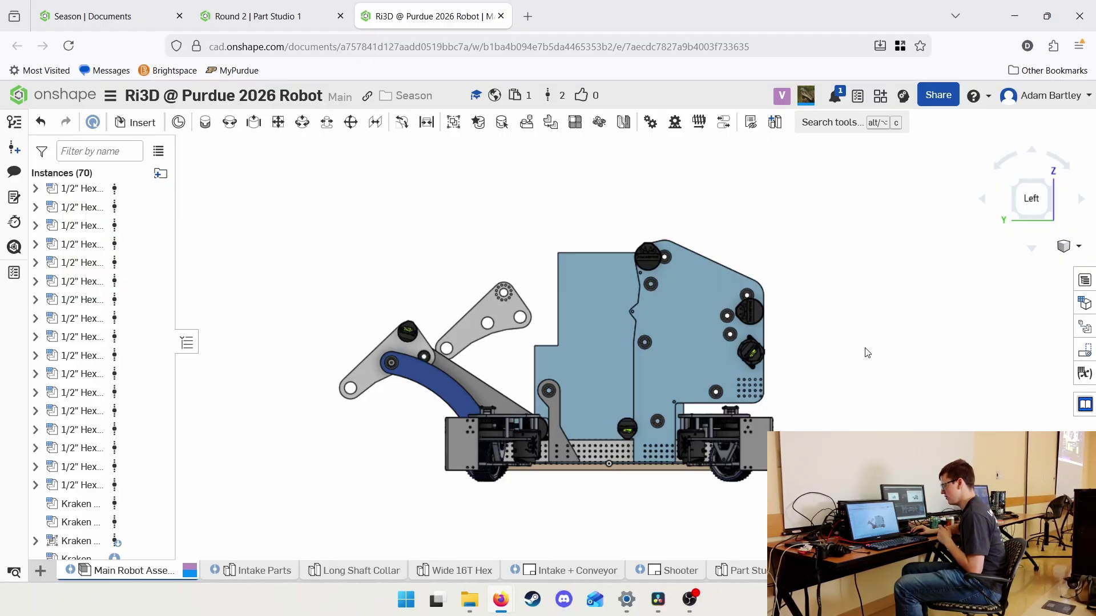
{"action": "right_click_drag", "start_coordinate": [865, 351], "coordinate": [712, 384]}
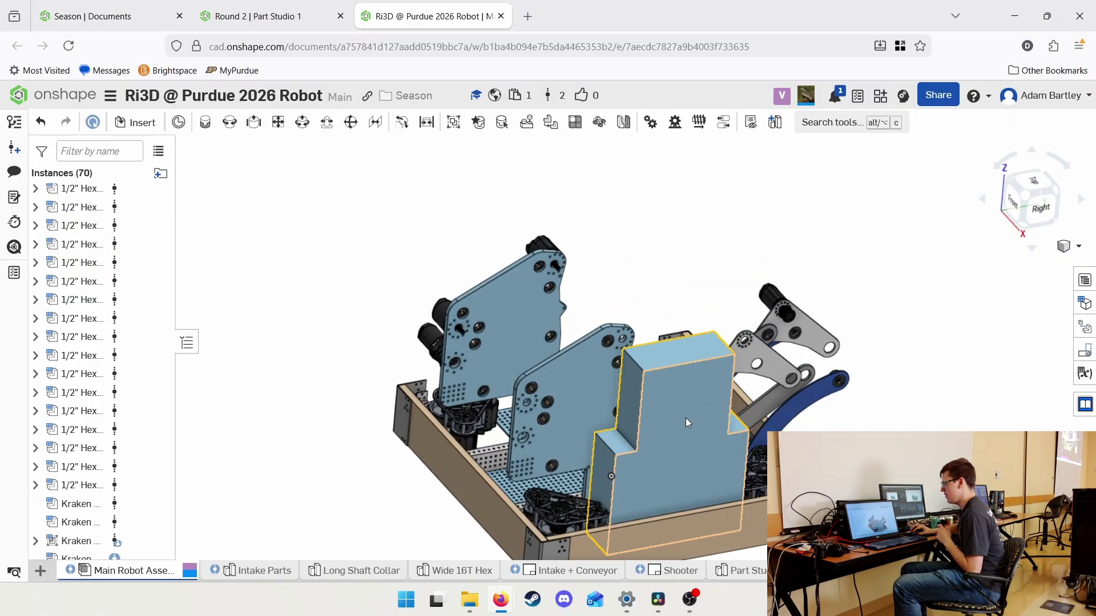
Review the robot's layout in the top view, including the base plate, swerve modules, shooter plates and elevator placeholder.
{"action": "middle_click_drag", "start_coordinate": [686, 417], "coordinate": [628, 291]}
{"action": "key", "text": "shift+5"}
{"action": "left_click", "coordinate": [1040, 197]}
{"action": "middle_click_drag", "start_coordinate": [837, 291], "coordinate": [843, 225]}
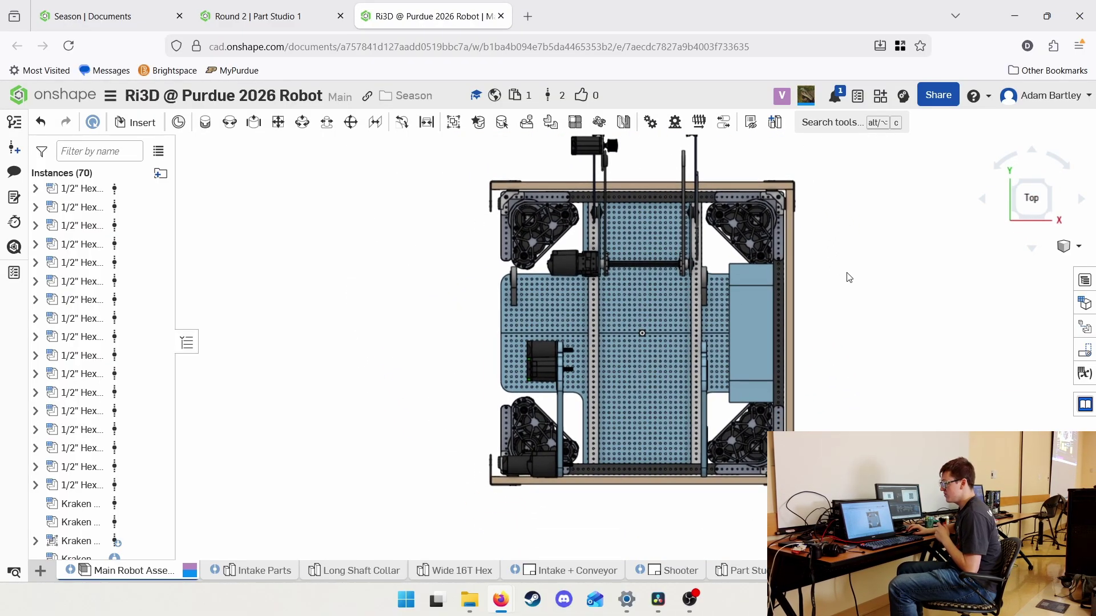
{"action": "middle_click_drag", "start_coordinate": [844, 276], "coordinate": [733, 290]}
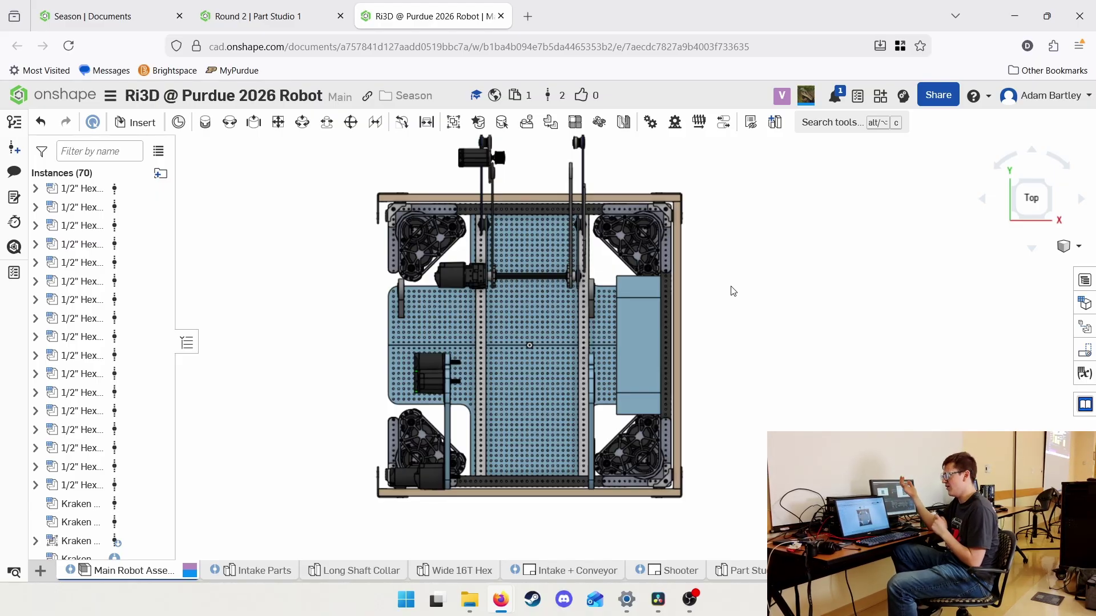
Examine the intake linkage arms and their motor from an isometric view of the robot's left side.
{"action": "right_click_drag", "start_coordinate": [737, 357], "coordinate": [989, 290]}
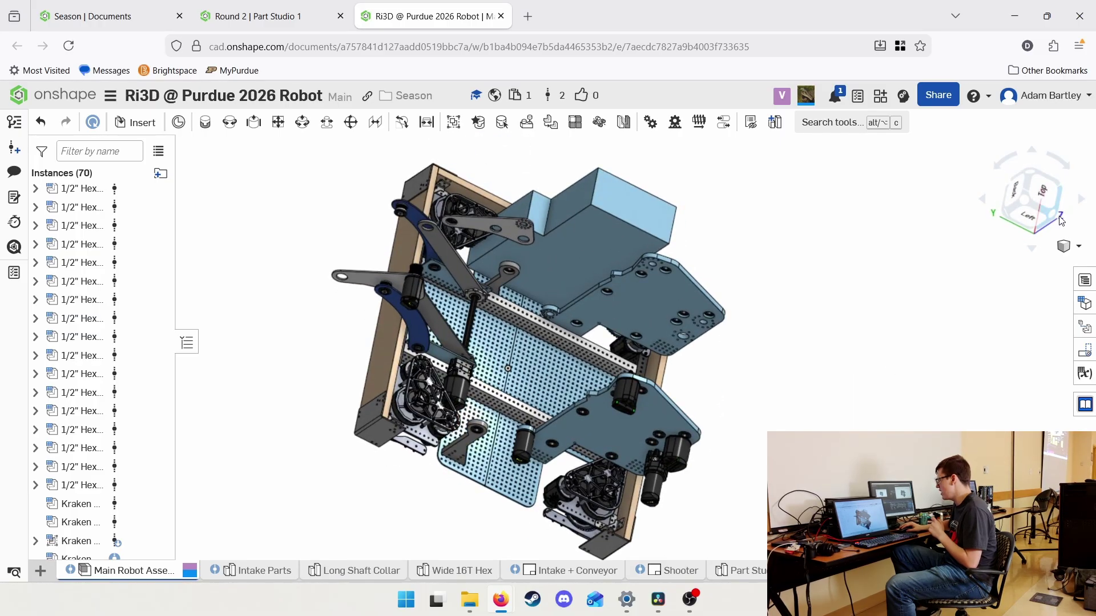
{"action": "left_click", "coordinate": [1044, 222]}
{"action": "scroll", "coordinate": [792, 342], "scroll_direction": "up", "scroll_amount": 2}
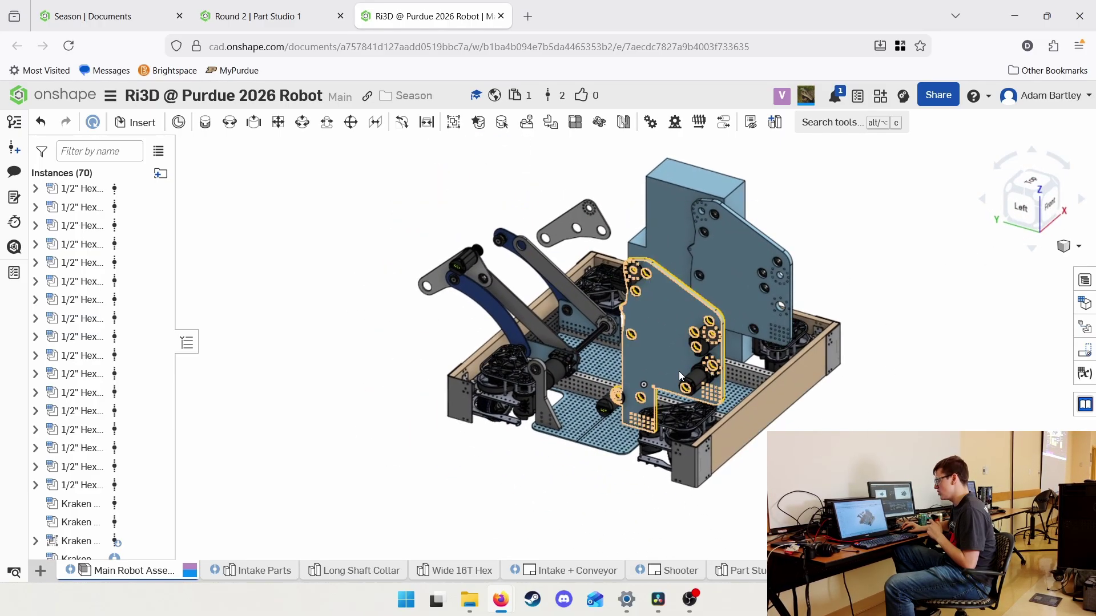
{"action": "scroll", "coordinate": [676, 343], "scroll_direction": "up", "scroll_amount": 5}
{"action": "scroll", "coordinate": [419, 278], "scroll_direction": "down", "scroll_amount": 5}
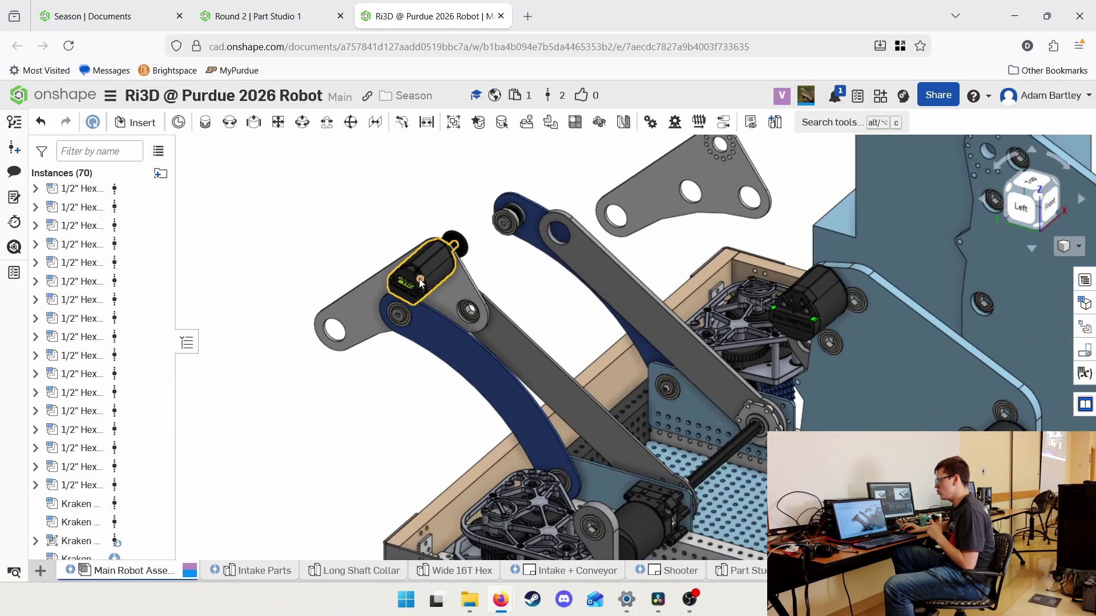
{"action": "middle_click_drag", "start_coordinate": [468, 297], "coordinate": [467, 249]}
{"action": "scroll", "coordinate": [456, 258], "scroll_direction": "down", "scroll_amount": 1}
{"action": "middle_click_drag", "start_coordinate": [443, 292], "coordinate": [355, 342]}
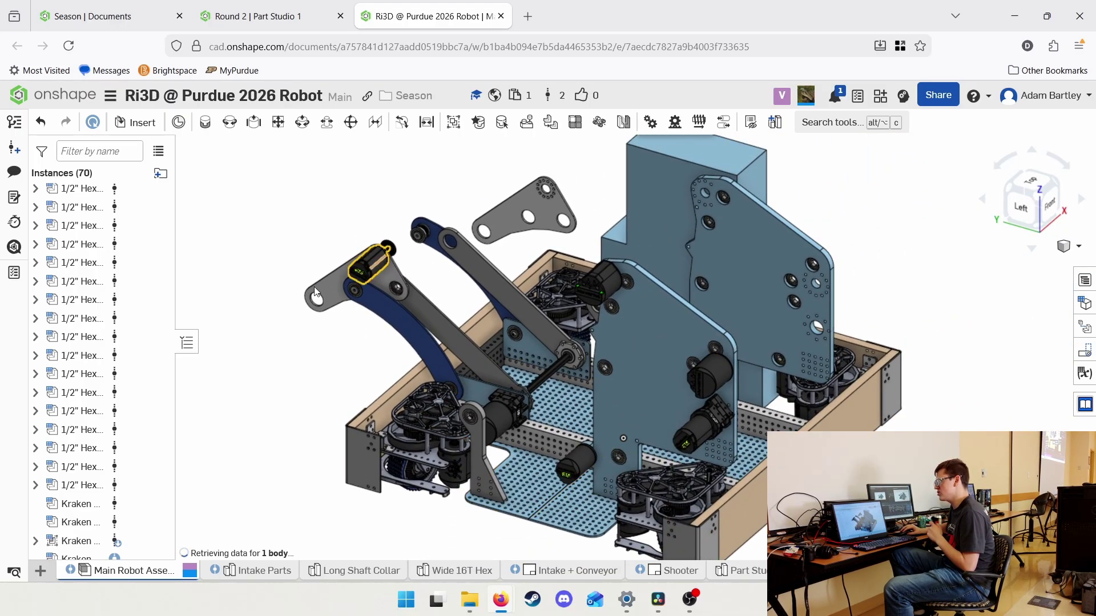
{"action": "middle_click_drag", "start_coordinate": [413, 304], "coordinate": [354, 375]}
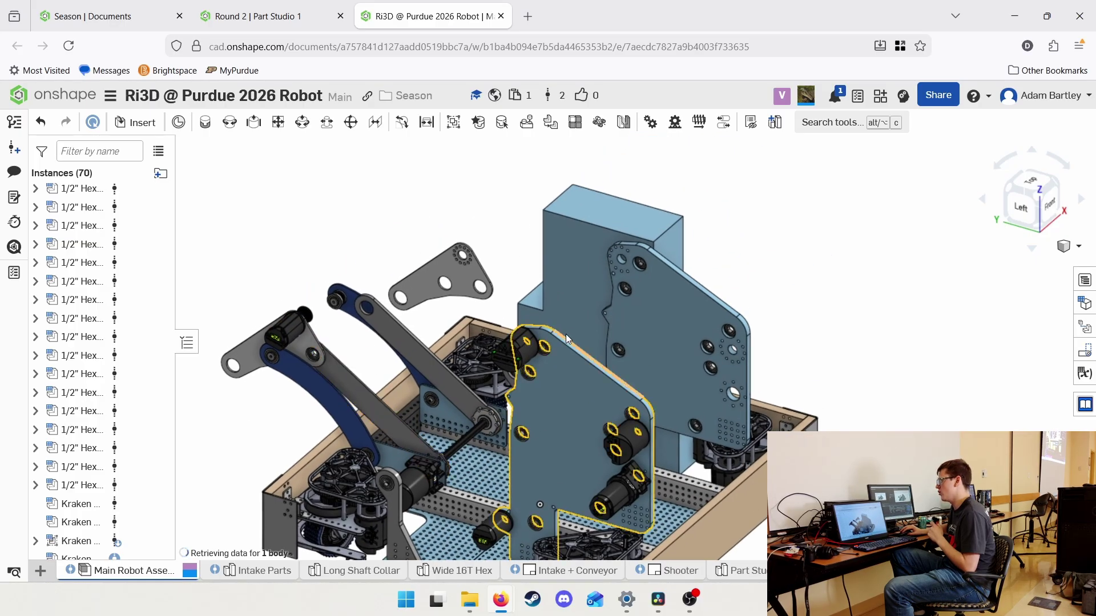
Review how the shooter plates, elevator placeholder and intake share the frame, seen isometrically from the left rear corner.
{"action": "middle_click_drag", "start_coordinate": [629, 197], "coordinate": [533, 378]}
{"action": "scroll", "coordinate": [587, 283], "scroll_direction": "down", "scroll_amount": 5}
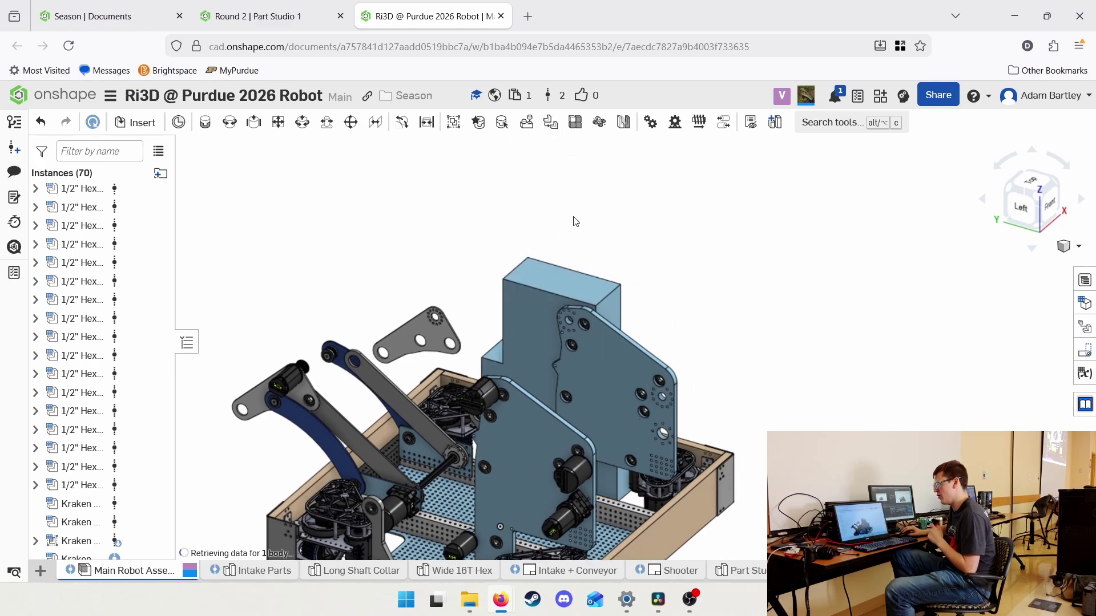
{"action": "middle_click_drag", "start_coordinate": [625, 246], "coordinate": [511, 372]}
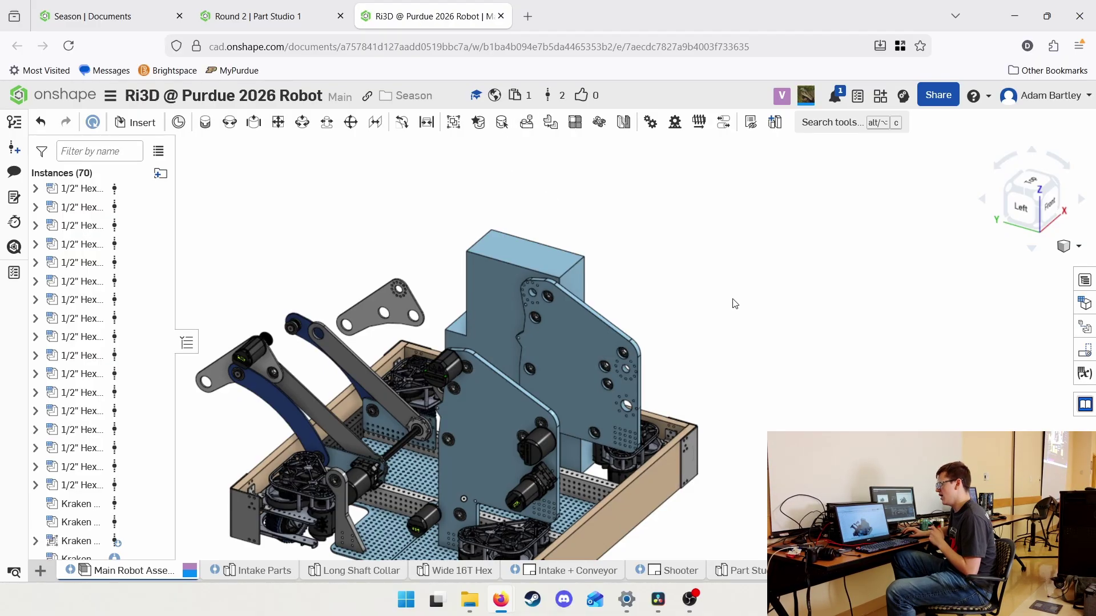
{"action": "middle_click_drag", "start_coordinate": [735, 304], "coordinate": [790, 211]}
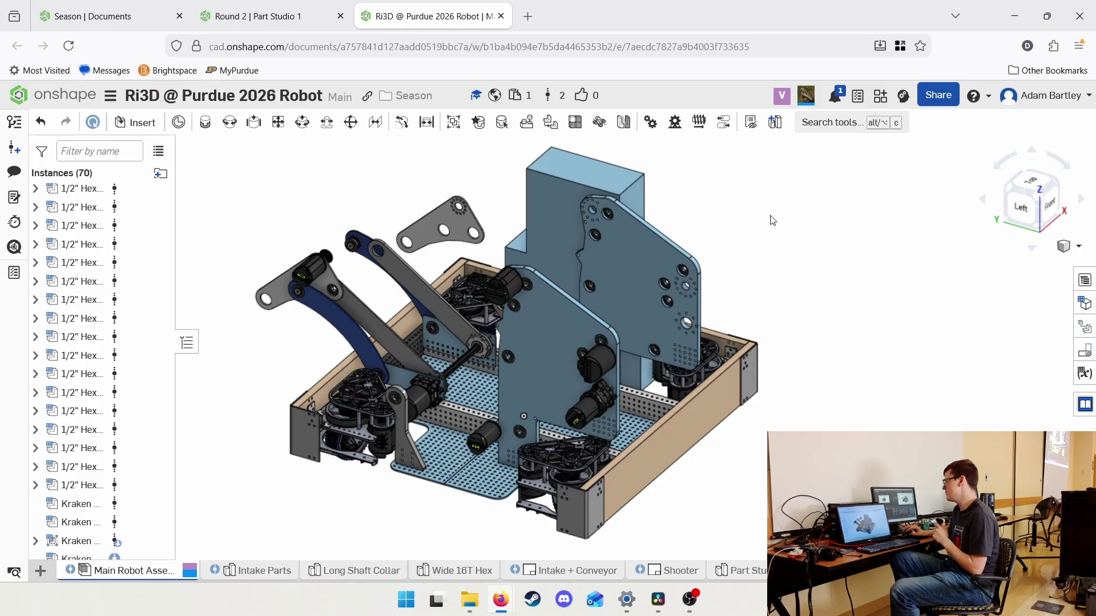
{"action": "scroll", "coordinate": [717, 362], "scroll_direction": "down", "scroll_amount": 1}
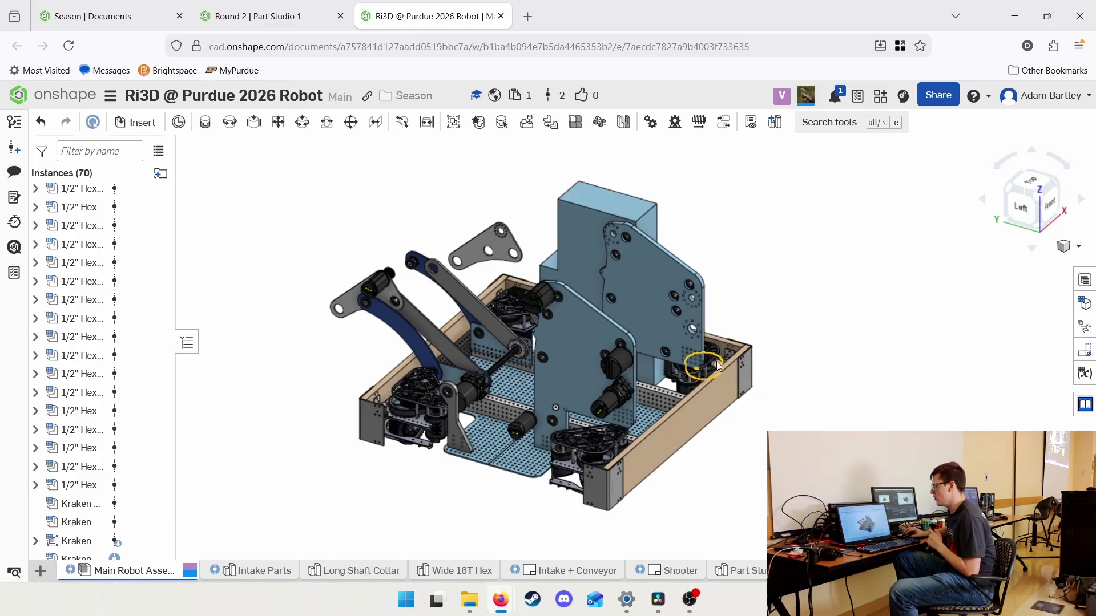
{"action": "scroll", "coordinate": [801, 399], "scroll_direction": "up", "scroll_amount": 1}
{"action": "right_click_drag", "start_coordinate": [809, 401], "coordinate": [804, 337]}
{"action": "scroll", "coordinate": [804, 342], "scroll_direction": "down", "scroll_amount": 2}
{"action": "middle_click_drag", "start_coordinate": [533, 320], "coordinate": [474, 382]}
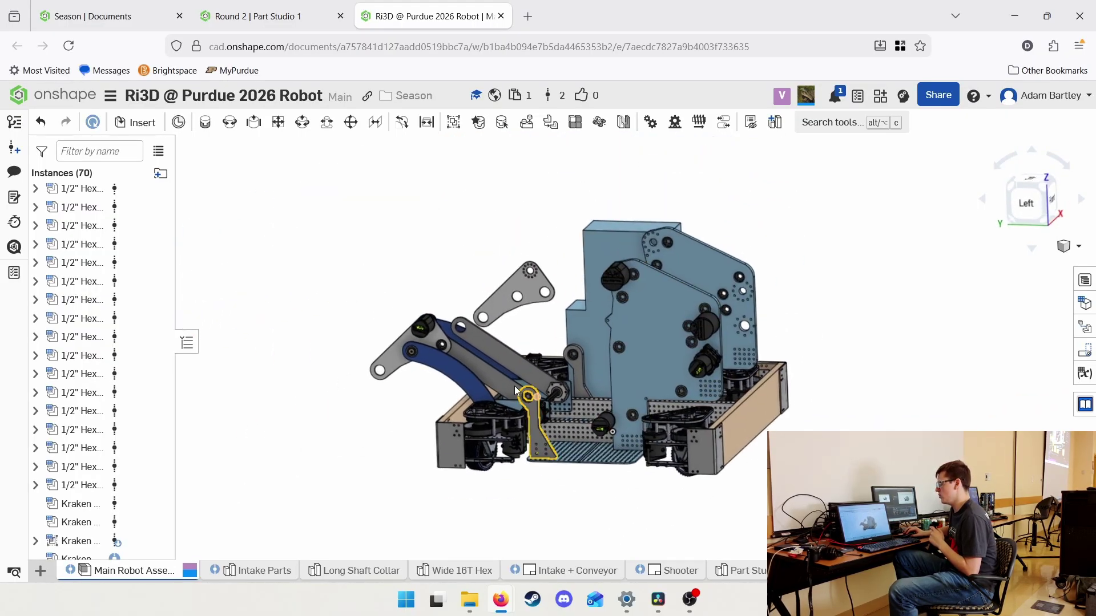
Inspect the shooter plate, intake pivot brackets and elevator placeholder in the left side view.
{"action": "right_click_drag", "start_coordinate": [494, 359], "coordinate": [452, 355]}
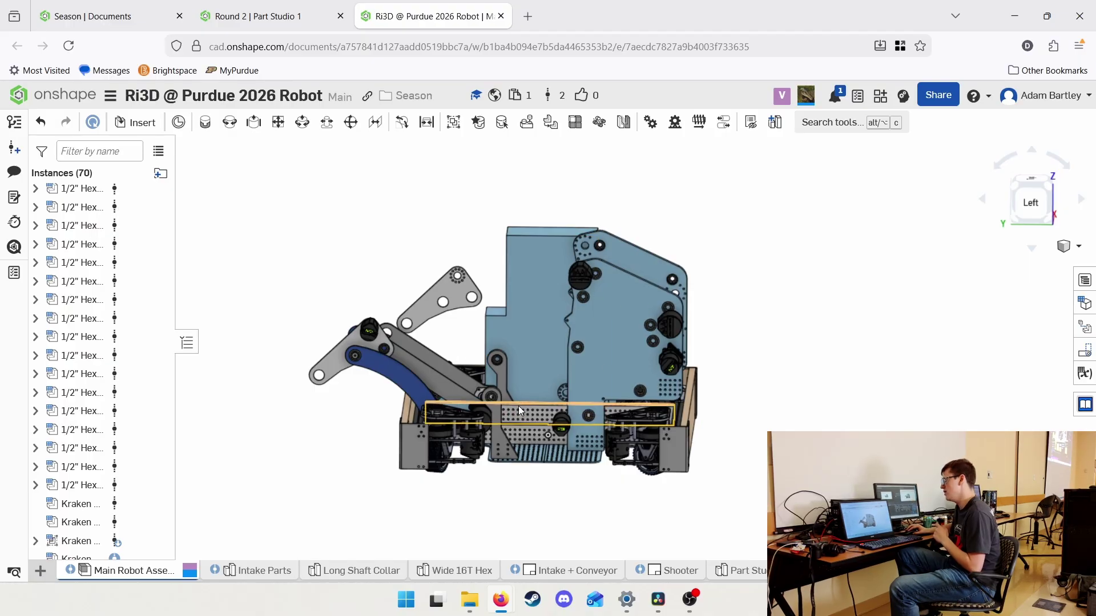
{"action": "scroll", "coordinate": [494, 400], "scroll_direction": "up", "scroll_amount": 5}
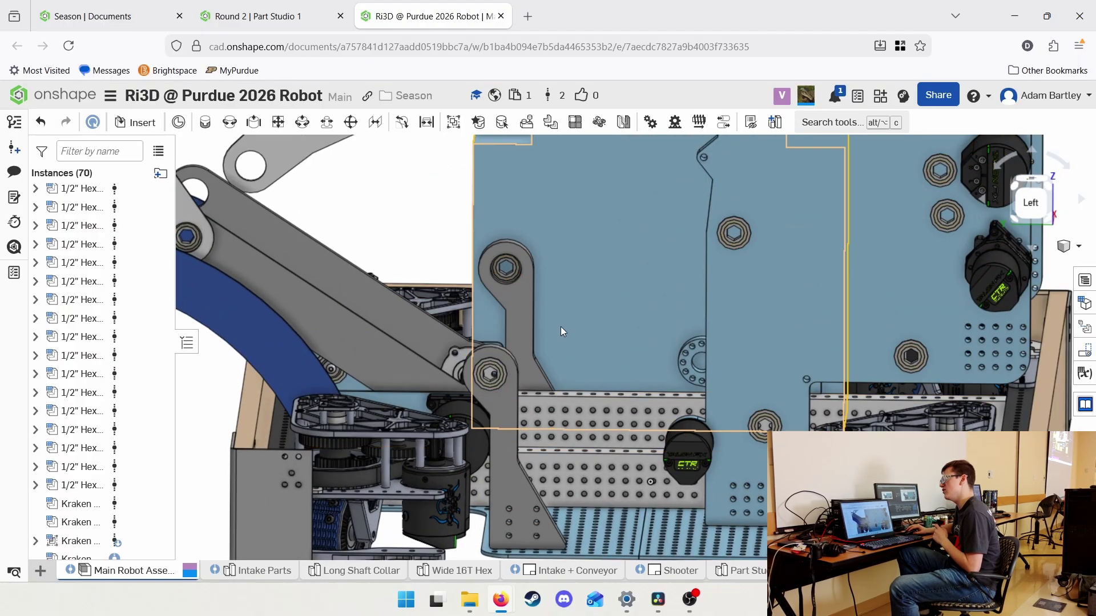
{"action": "middle_click_drag", "start_coordinate": [718, 392], "coordinate": [532, 340]}
{"action": "scroll", "coordinate": [491, 417], "scroll_direction": "down", "scroll_amount": 2}
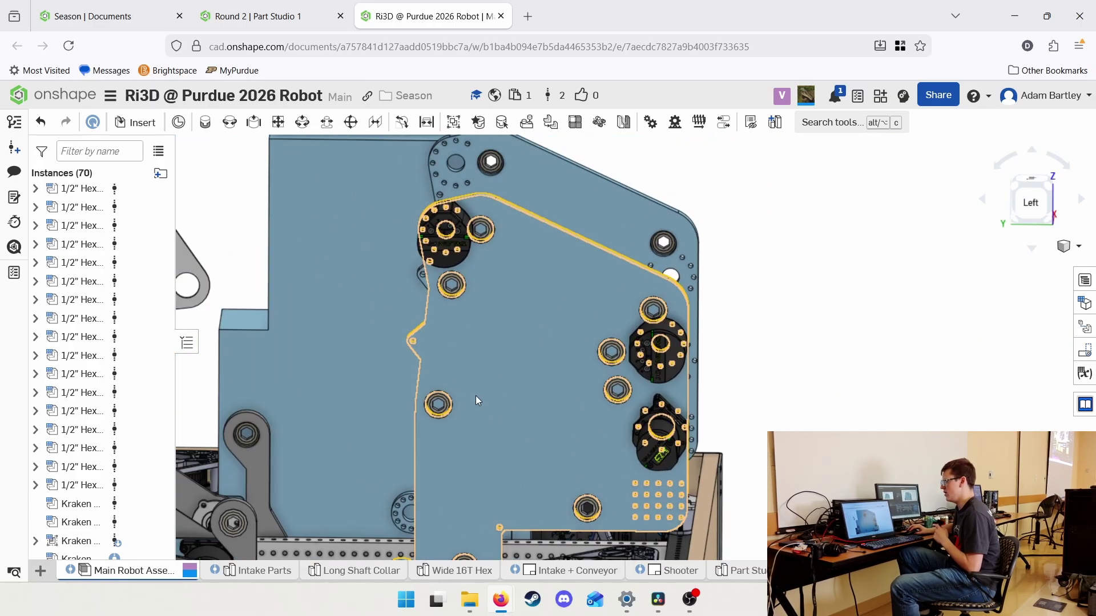
{"action": "left_click", "coordinate": [1026, 210]}
{"action": "scroll", "coordinate": [747, 314], "scroll_direction": "down", "scroll_amount": 4}
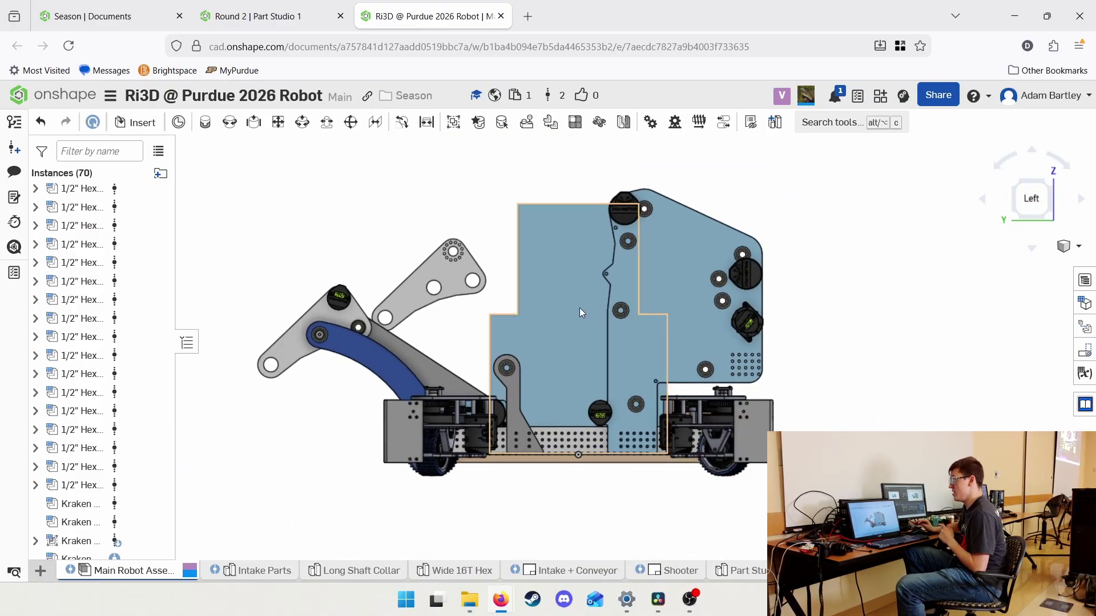
{"action": "middle_click_drag", "start_coordinate": [414, 330], "coordinate": [366, 314]}
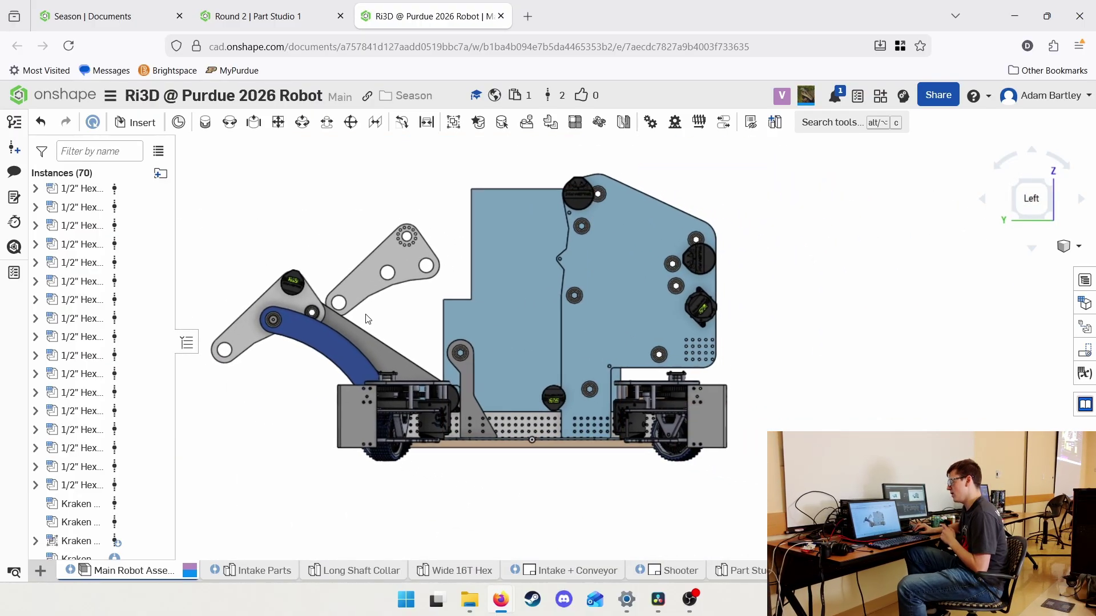
Examine the space between the intake pivot brackets and the shooter plates over the perforated tubes and base plate.
{"action": "scroll", "coordinate": [464, 324], "scroll_direction": "up", "scroll_amount": 4}
{"action": "middle_click_drag", "start_coordinate": [530, 332], "coordinate": [674, 263]}
{"action": "scroll", "coordinate": [674, 263], "scroll_direction": "down", "scroll_amount": 2}
{"action": "right_click_drag", "start_coordinate": [675, 267], "coordinate": [598, 298]}
{"action": "scroll", "coordinate": [597, 295], "scroll_direction": "up", "scroll_amount": 5}
{"action": "scroll", "coordinate": [608, 334], "scroll_direction": "down", "scroll_amount": 4}
{"action": "right_click_drag", "start_coordinate": [617, 350], "coordinate": [627, 324]}
{"action": "middle_click_drag", "start_coordinate": [728, 341], "coordinate": [602, 421]}
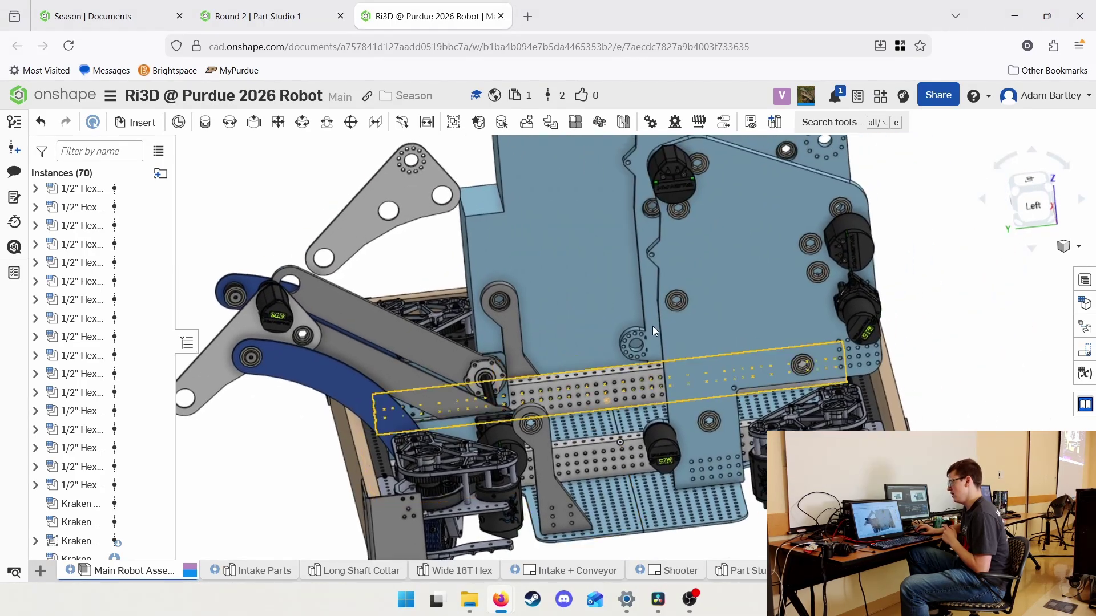
{"action": "scroll", "coordinate": [672, 304], "scroll_direction": "up", "scroll_amount": 3}
{"action": "scroll", "coordinate": [717, 270], "scroll_direction": "down", "scroll_amount": 3}
{"action": "right_click_drag", "start_coordinate": [717, 274], "coordinate": [799, 225]}
Study the left shooter plate's notched edge, bearing positions and motor placement against the elevator placeholder in the left view.
{"action": "left_click", "coordinate": [1020, 211]}
{"action": "scroll", "coordinate": [741, 234], "scroll_direction": "up", "scroll_amount": 5}
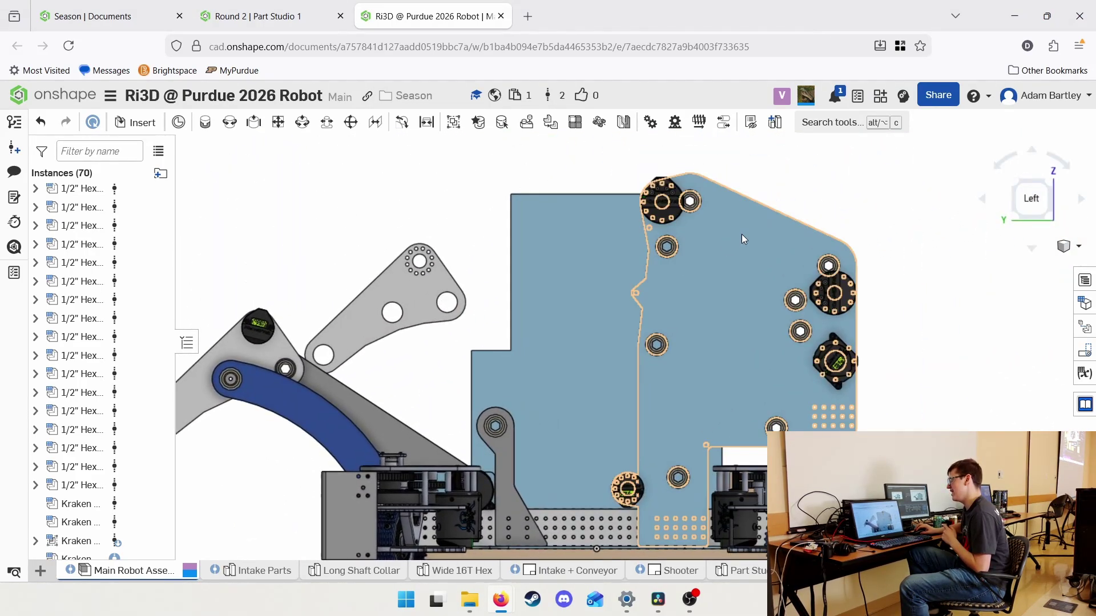
{"action": "scroll", "coordinate": [596, 217], "scroll_direction": "down", "scroll_amount": 3}
{"action": "scroll", "coordinate": [649, 234], "scroll_direction": "up", "scroll_amount": 2}
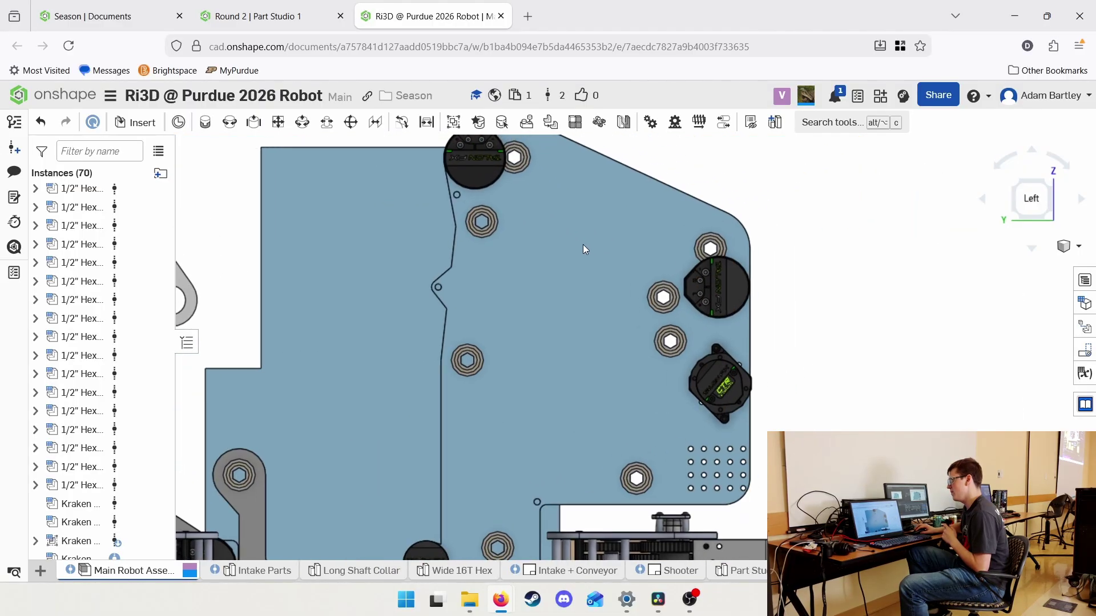
{"action": "scroll", "coordinate": [612, 264], "scroll_direction": "down", "scroll_amount": 4}
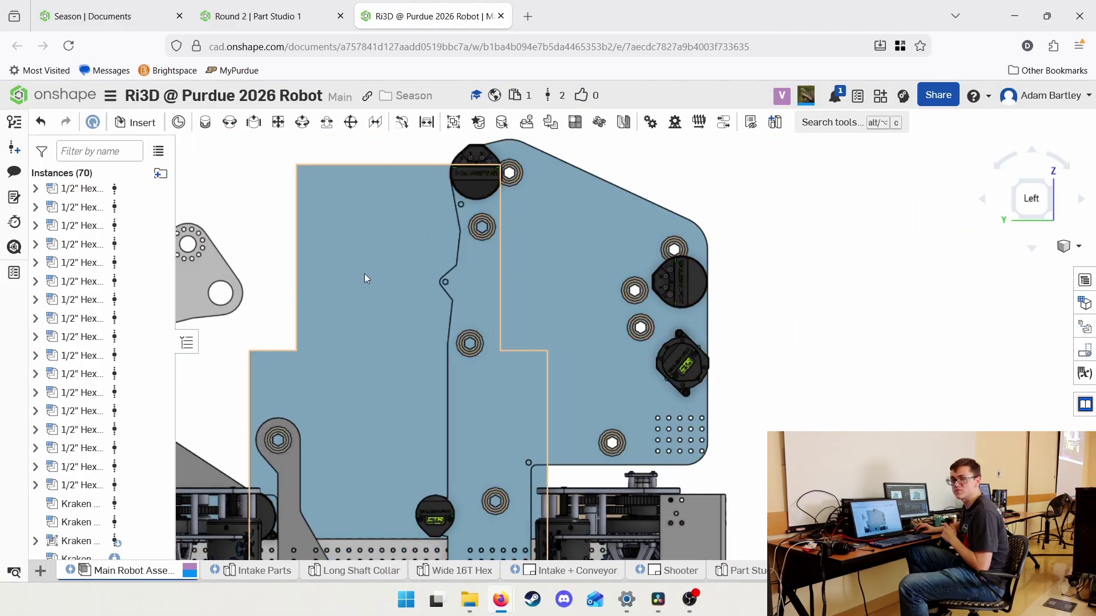
{"action": "scroll", "coordinate": [492, 266], "scroll_direction": "down", "scroll_amount": 1}
{"action": "middle_click_drag", "start_coordinate": [492, 266], "coordinate": [564, 215]}
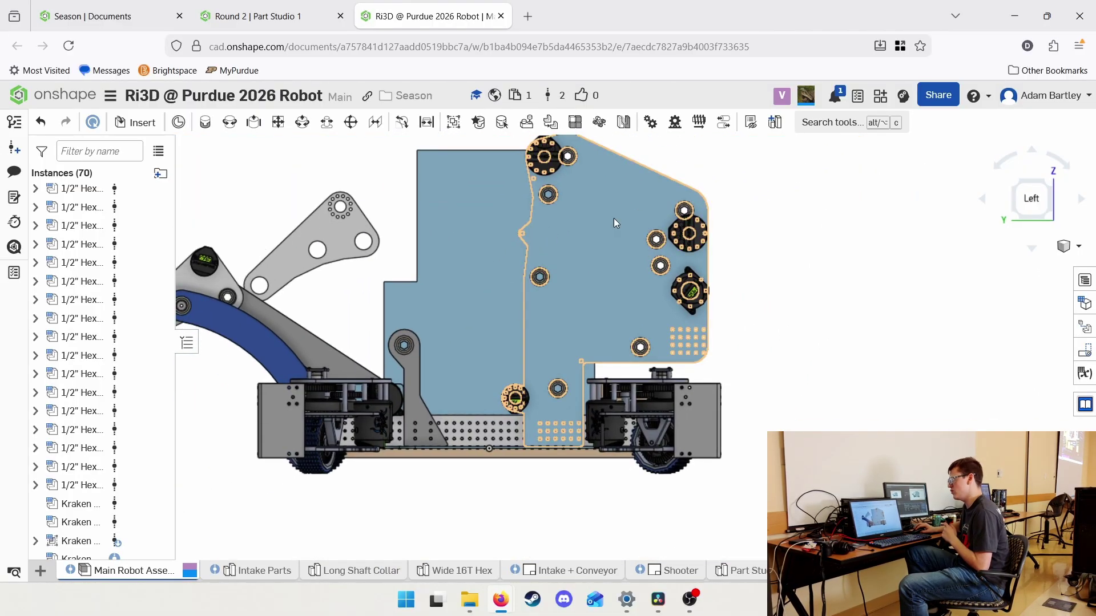
{"action": "scroll", "coordinate": [615, 228], "scroll_direction": "up", "scroll_amount": 3}
{"action": "scroll", "coordinate": [622, 234], "scroll_direction": "down", "scroll_amount": 2}
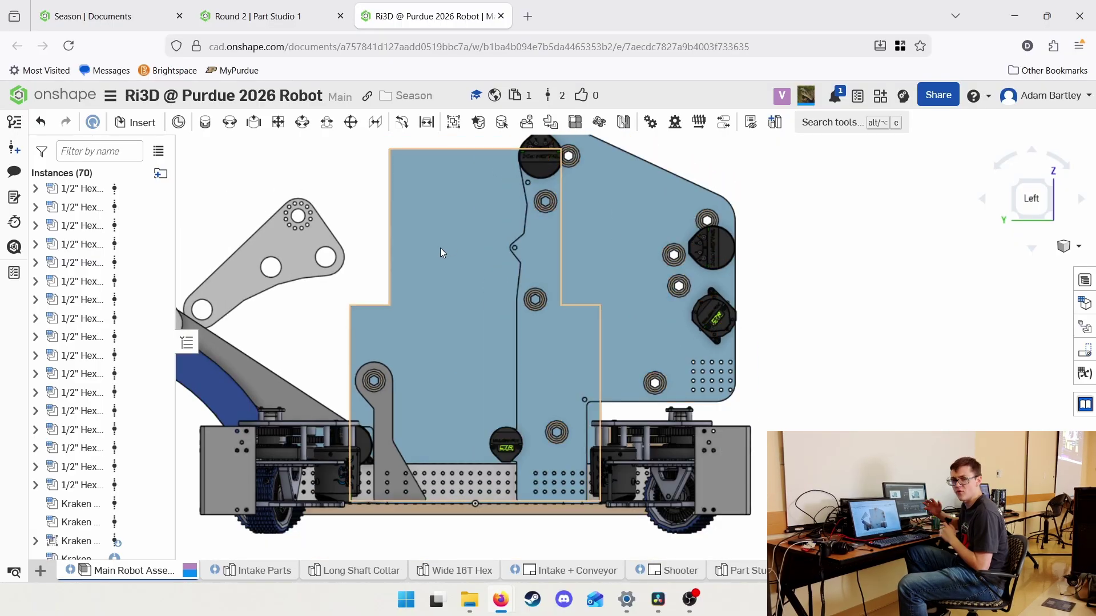
{"action": "scroll", "coordinate": [613, 218], "scroll_direction": "up", "scroll_amount": 3}
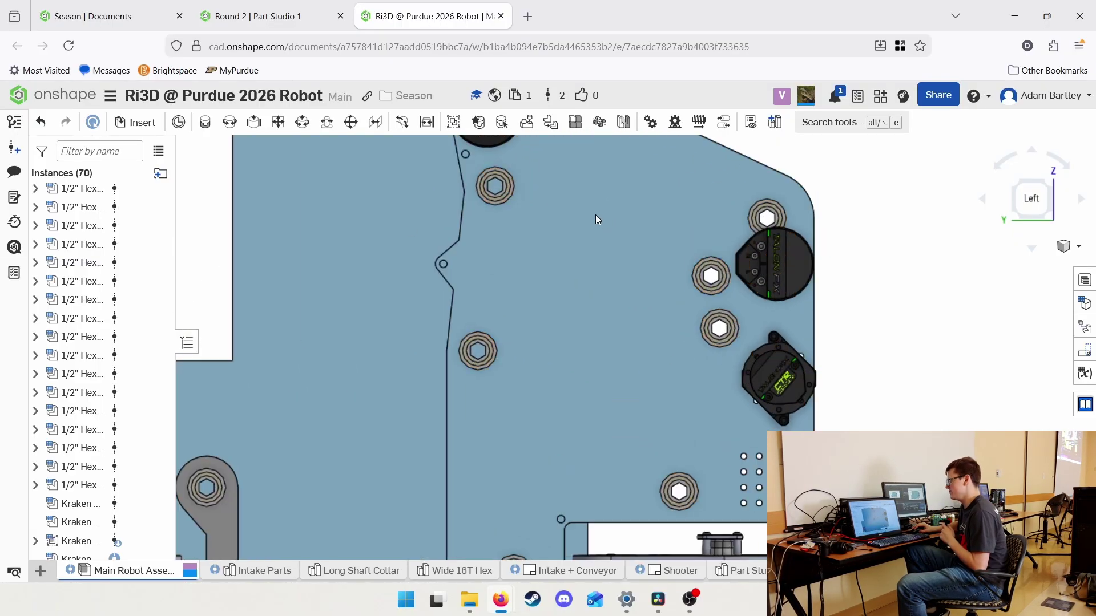
{"action": "scroll", "coordinate": [565, 213], "scroll_direction": "down", "scroll_amount": 4}
{"action": "scroll", "coordinate": [508, 223], "scroll_direction": "up", "scroll_amount": 2}
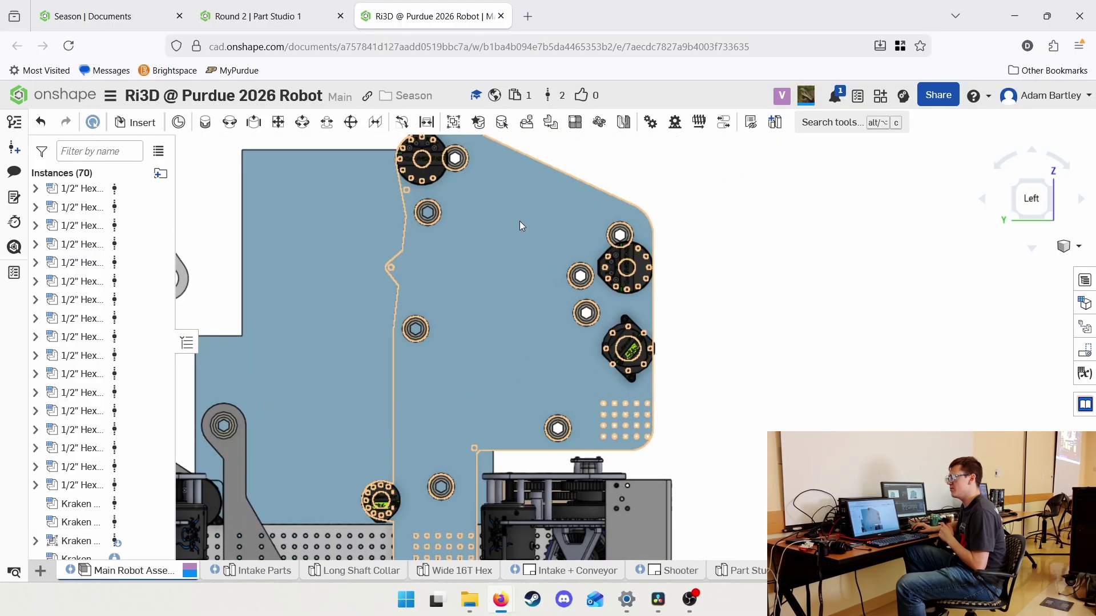
{"action": "scroll", "coordinate": [516, 235], "scroll_direction": "up", "scroll_amount": 2}
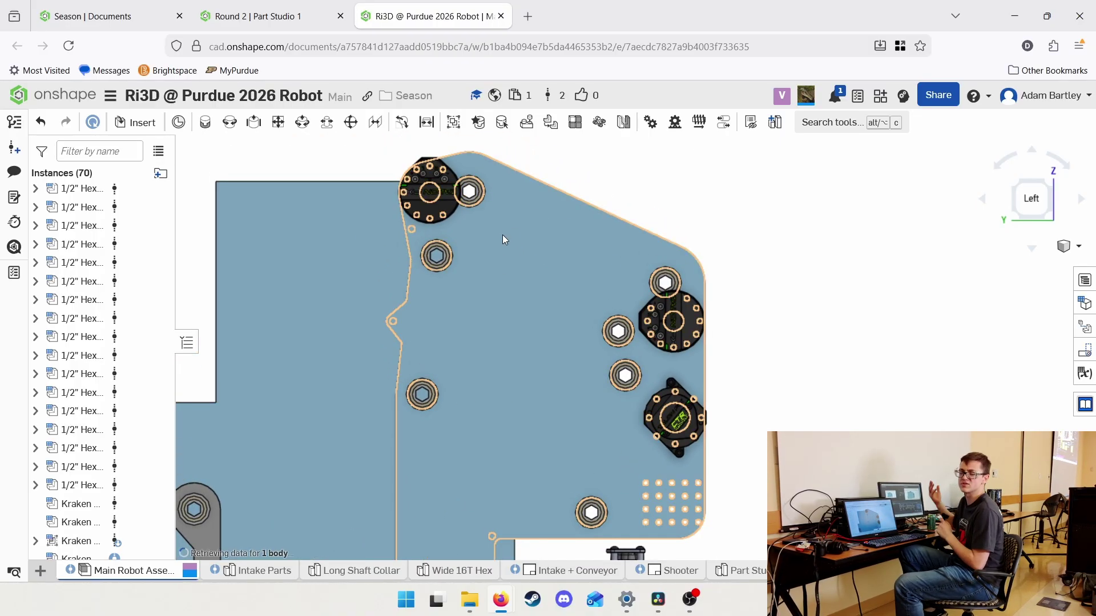
Highlight the elevator placeholder and inspect its position beside the shooter plates from the left and from the front right corner.
{"action": "scroll", "coordinate": [702, 359], "scroll_direction": "down", "scroll_amount": 4}
{"action": "right_click_drag", "start_coordinate": [770, 351], "coordinate": [724, 381]}
{"action": "left_click", "coordinate": [599, 249]}
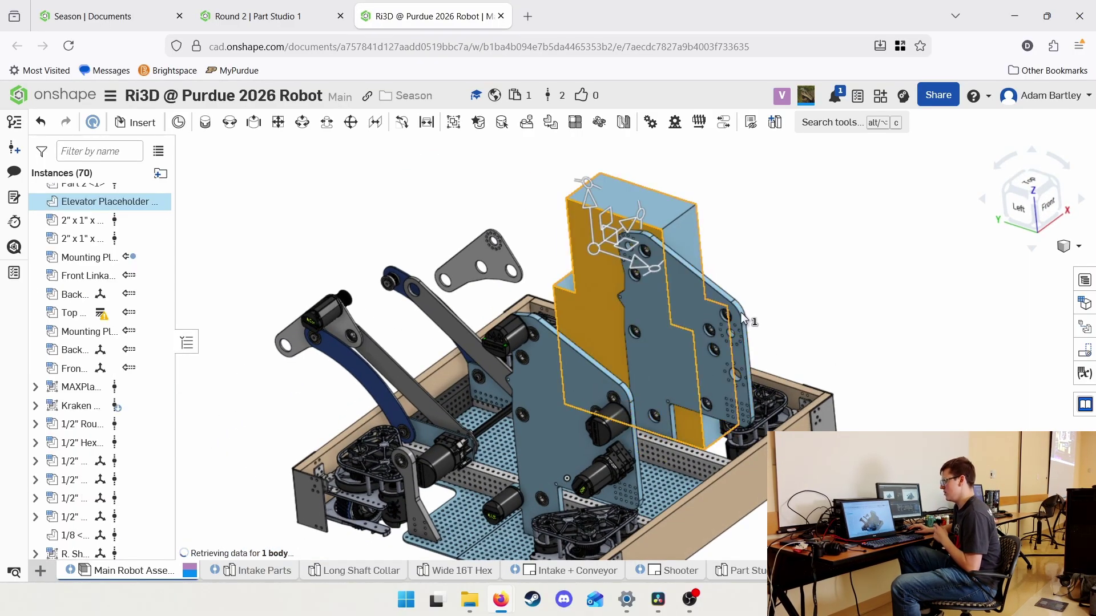
{"action": "mouse_move", "coordinate": [887, 389]}
{"action": "right_mouse_down"}
{"action": "mouse_move", "coordinate": [855, 415]}
{"action": "mouse_move", "coordinate": [881, 394]}
{"action": "right_mouse_up"}
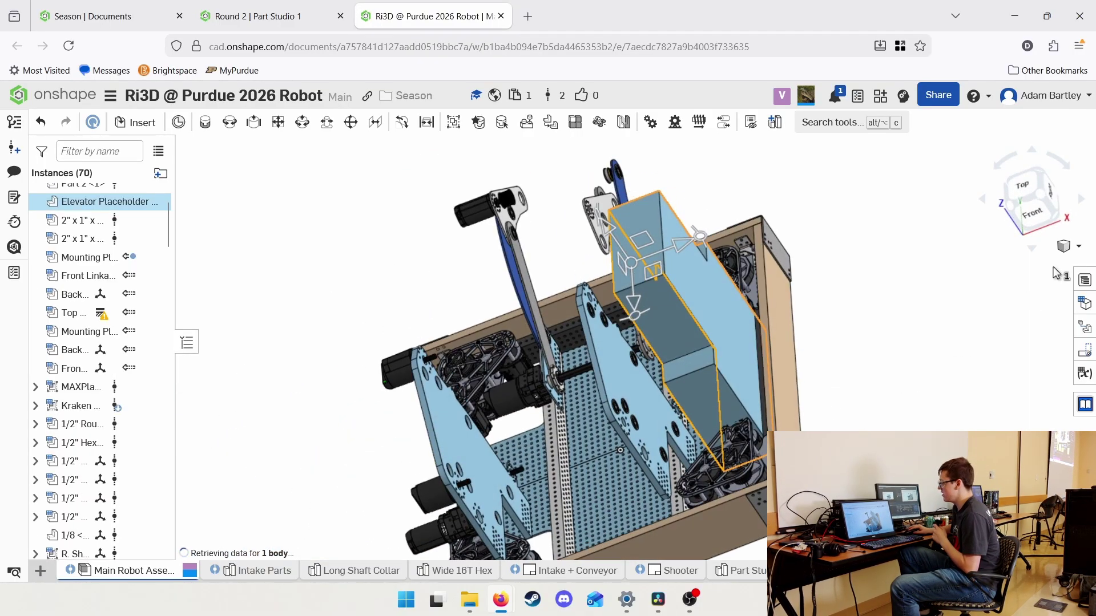
{"action": "left_click", "coordinate": [1039, 201]}
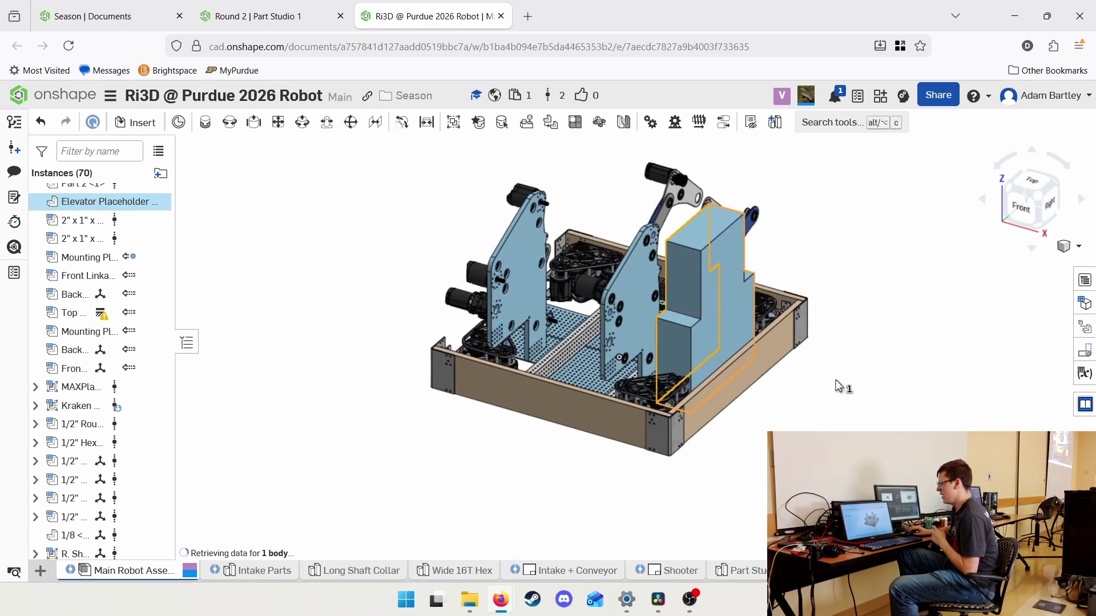
{"action": "left_click", "coordinate": [863, 398]}
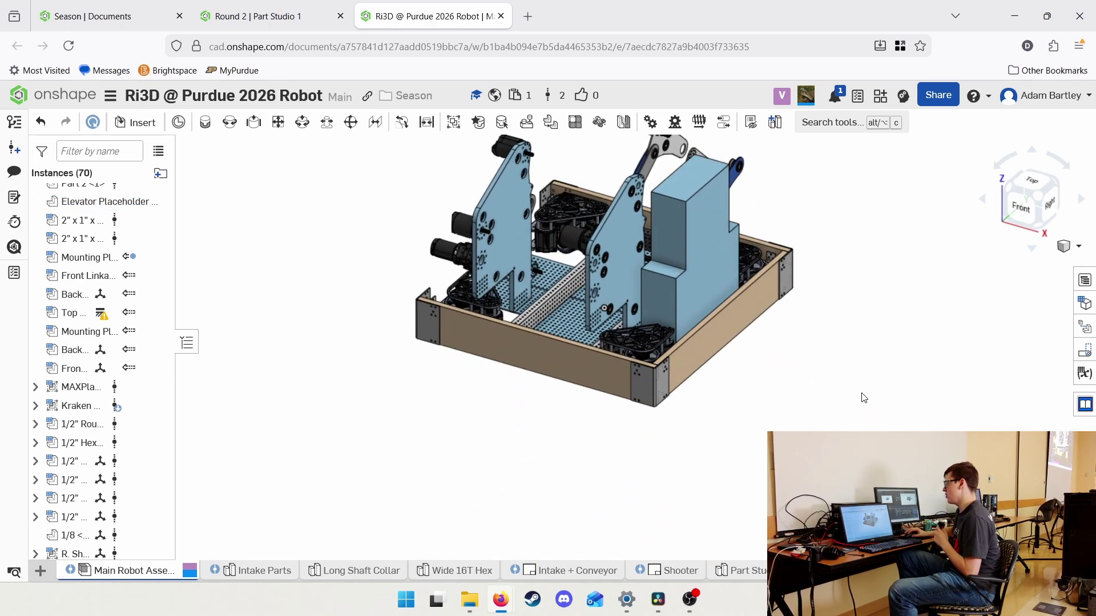
{"action": "middle_click_drag", "start_coordinate": [854, 422], "coordinate": [814, 488]}
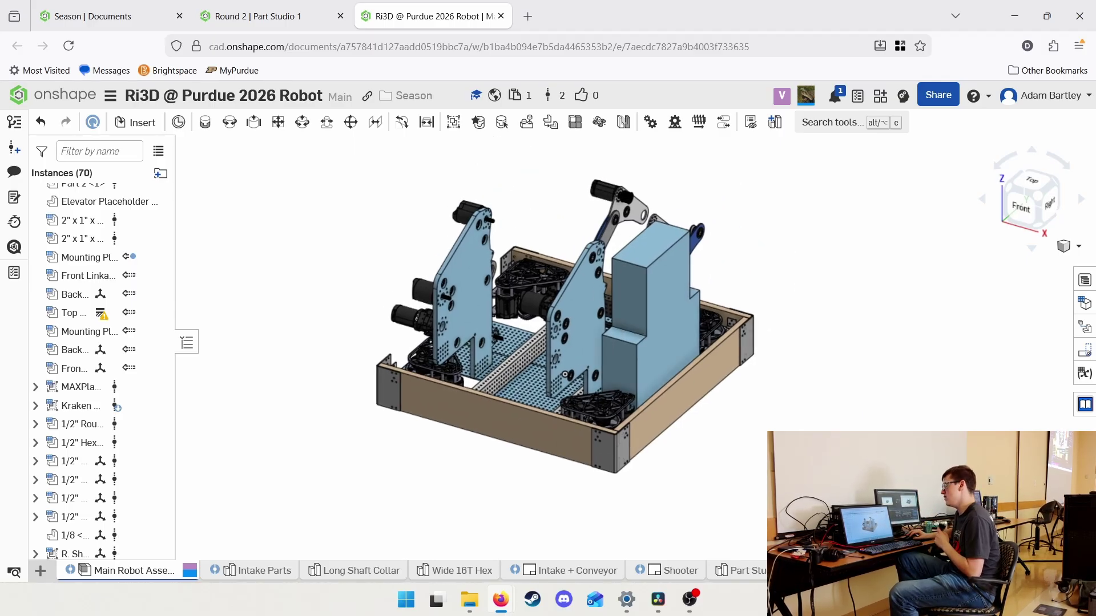
{"action": "middle_click_drag", "start_coordinate": [815, 489], "coordinate": [808, 510]}
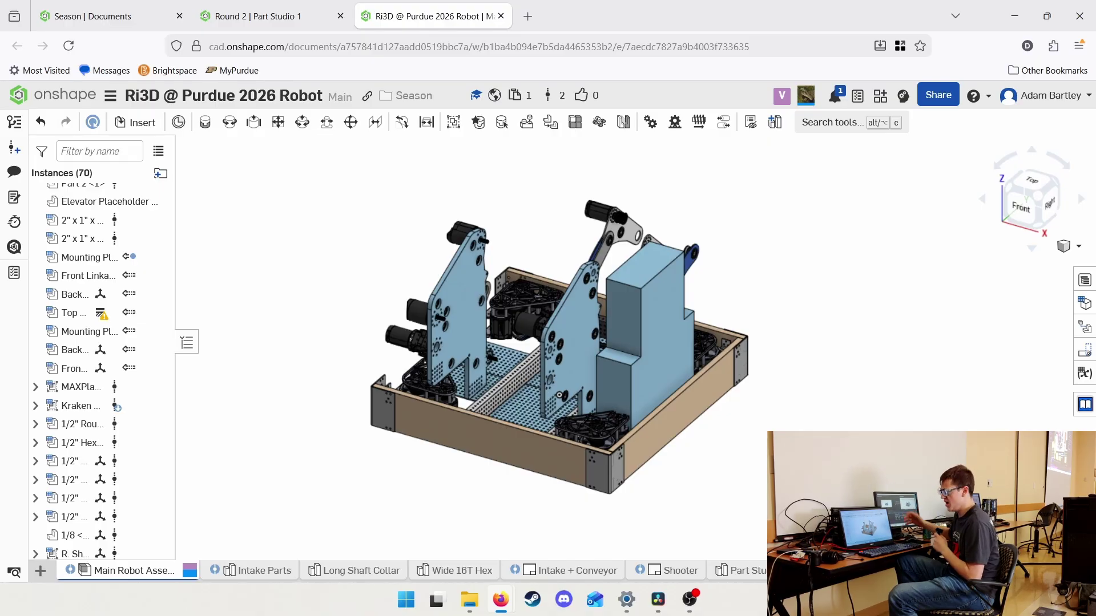
{"action": "middle_click_drag", "start_coordinate": [771, 451], "coordinate": [827, 427]}
{"action": "scroll", "coordinate": [822, 430], "scroll_direction": "down", "scroll_amount": 1}
{"action": "scroll", "coordinate": [813, 430], "scroll_direction": "up", "scroll_amount": 2}
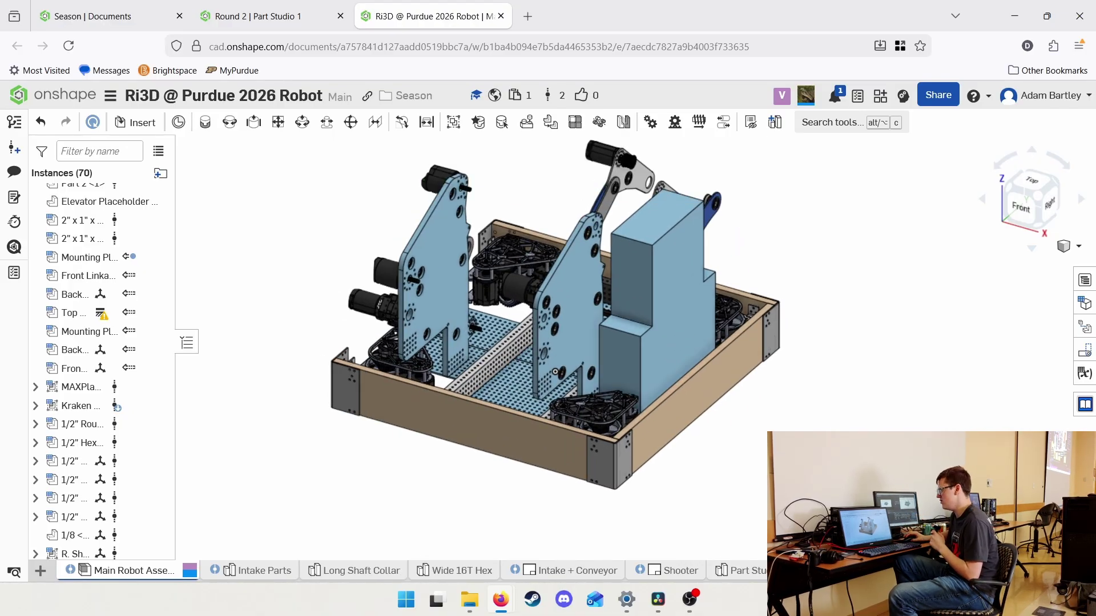
{"action": "middle_click_drag", "start_coordinate": [846, 414], "coordinate": [878, 452]}
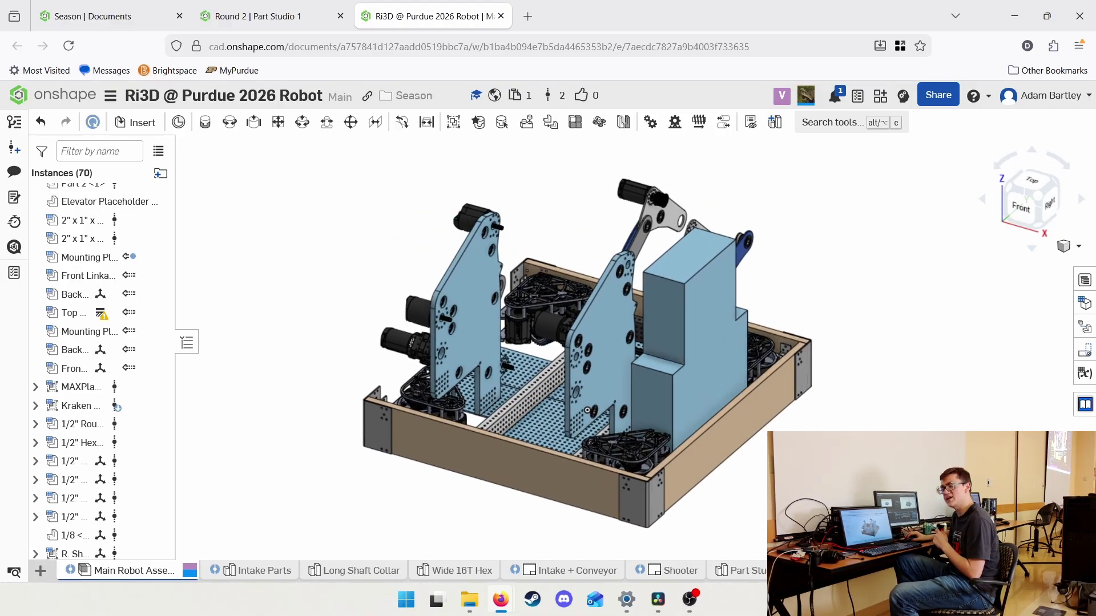